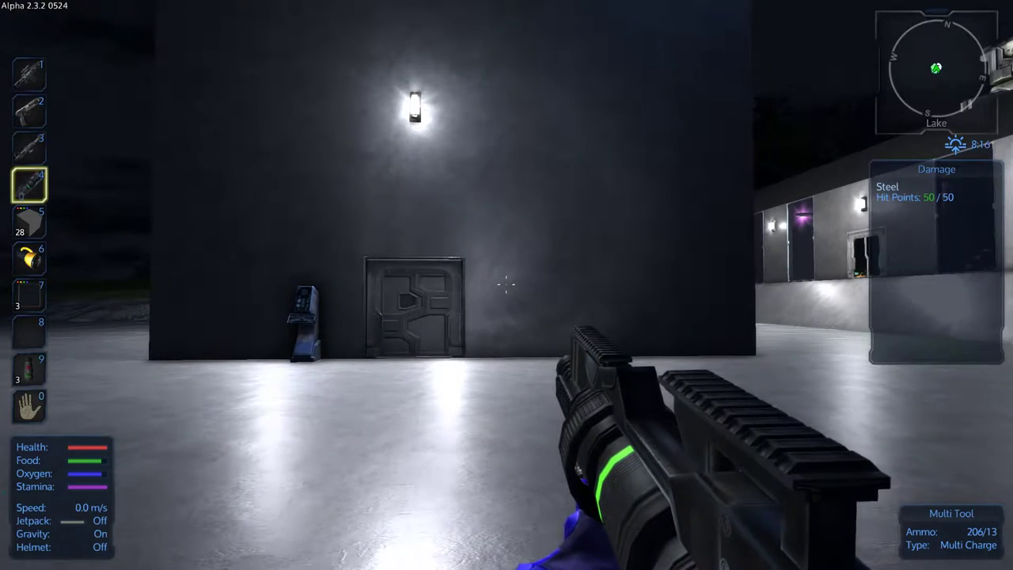
- Approach the lit steel wall and look around at the cargo boxes and fridge
key("w")
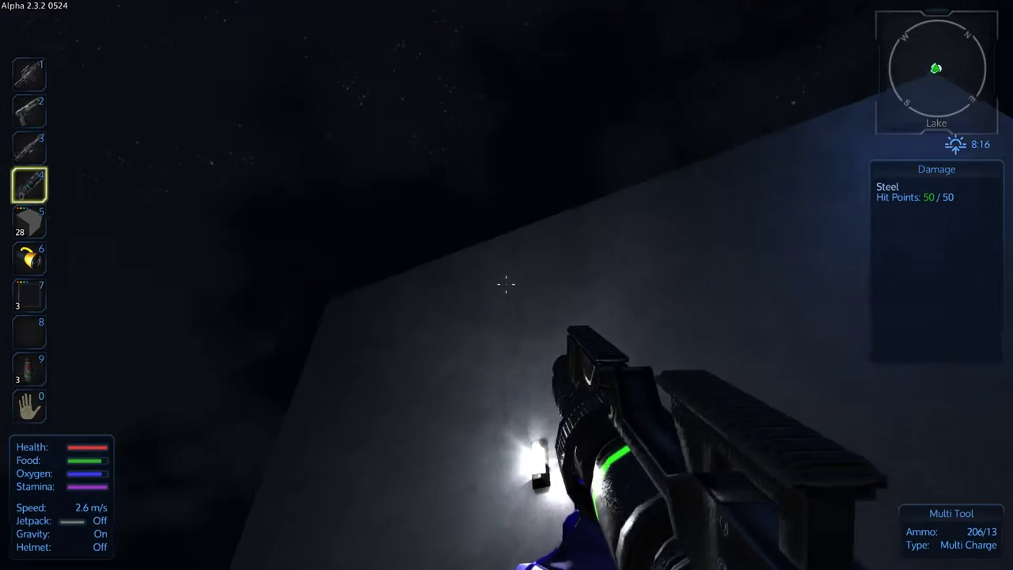
key("w")
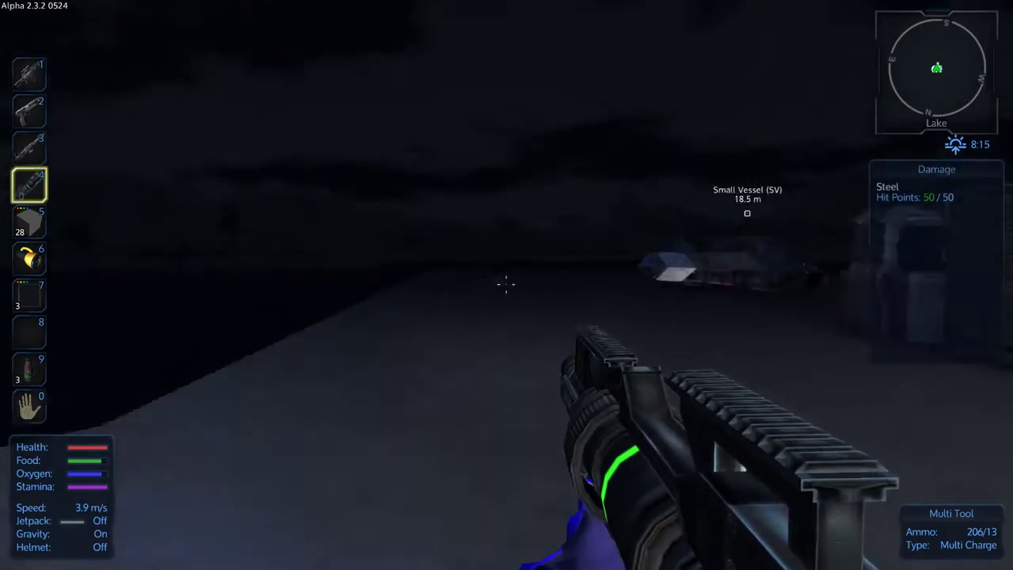
key("w")
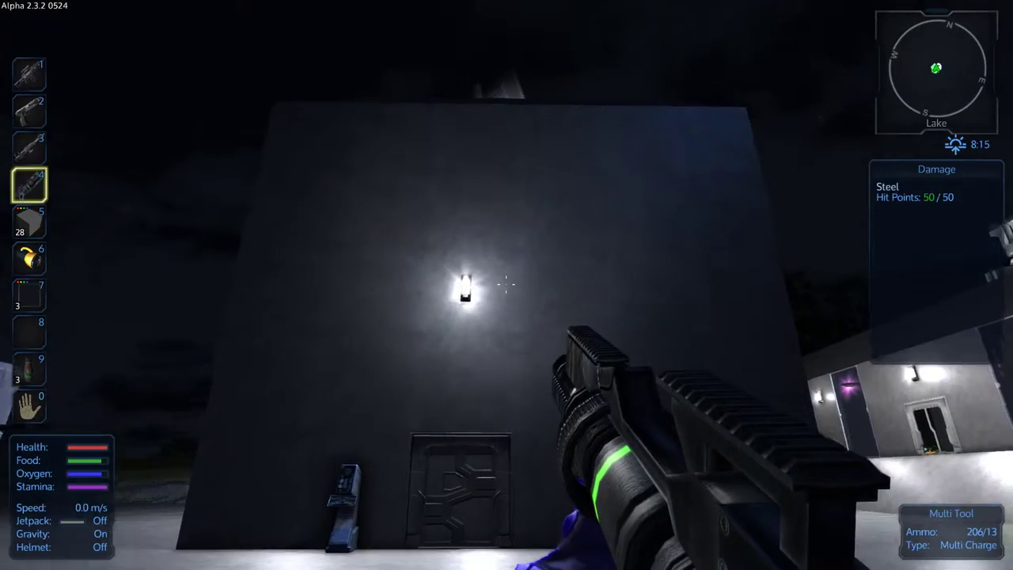
key("w")
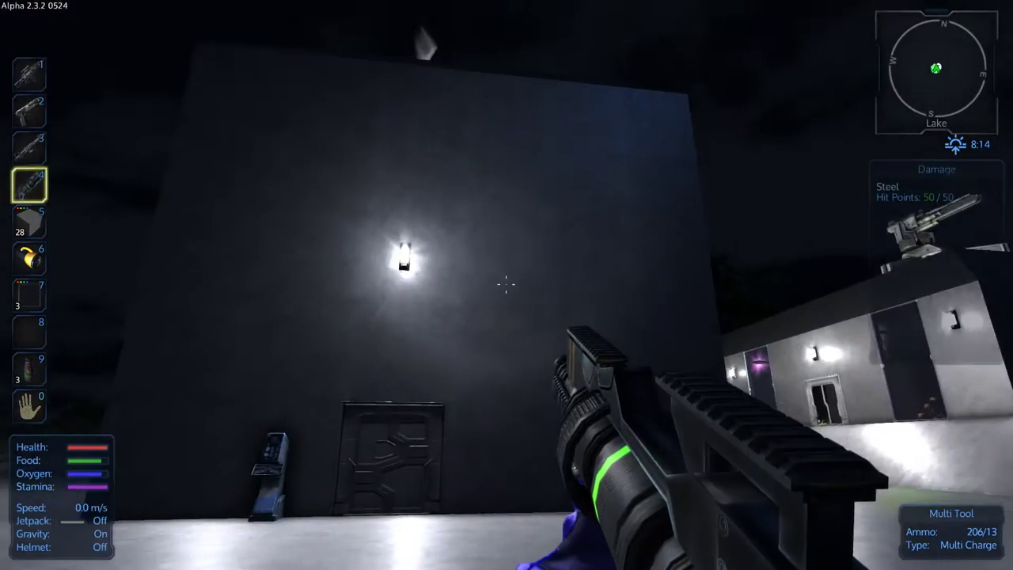
left_click_drag(507, 285, 507, 285)
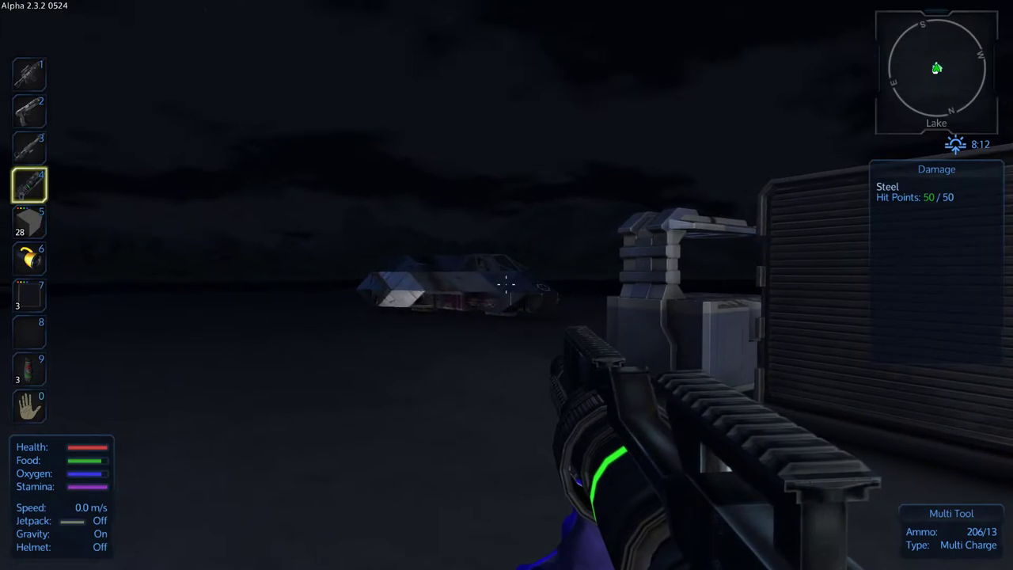
left_click_drag(506, 285, 507, 285)
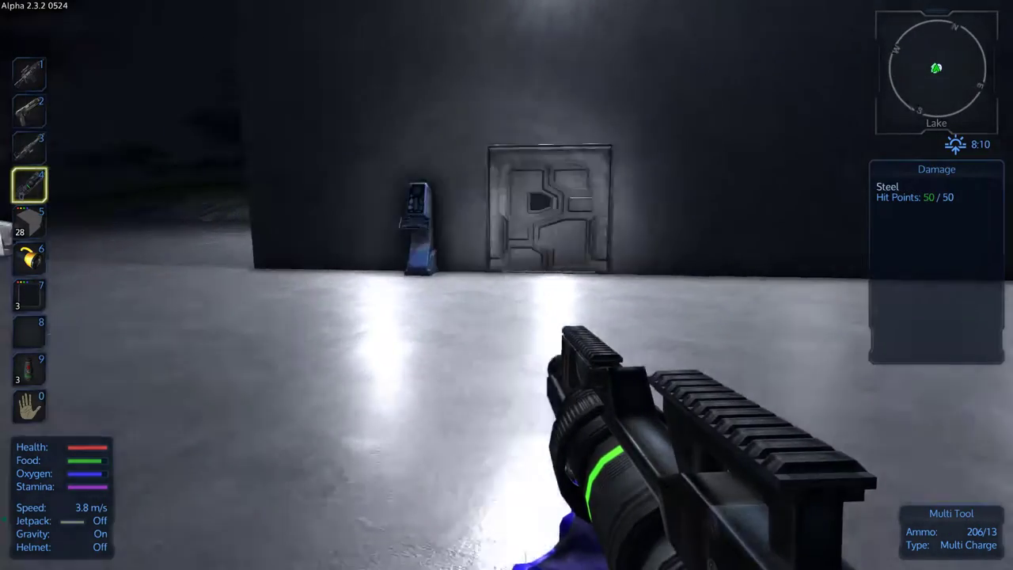
- Walk along the white building's front, then cross the roof toward the lit steel wall
key("w")
key("w")
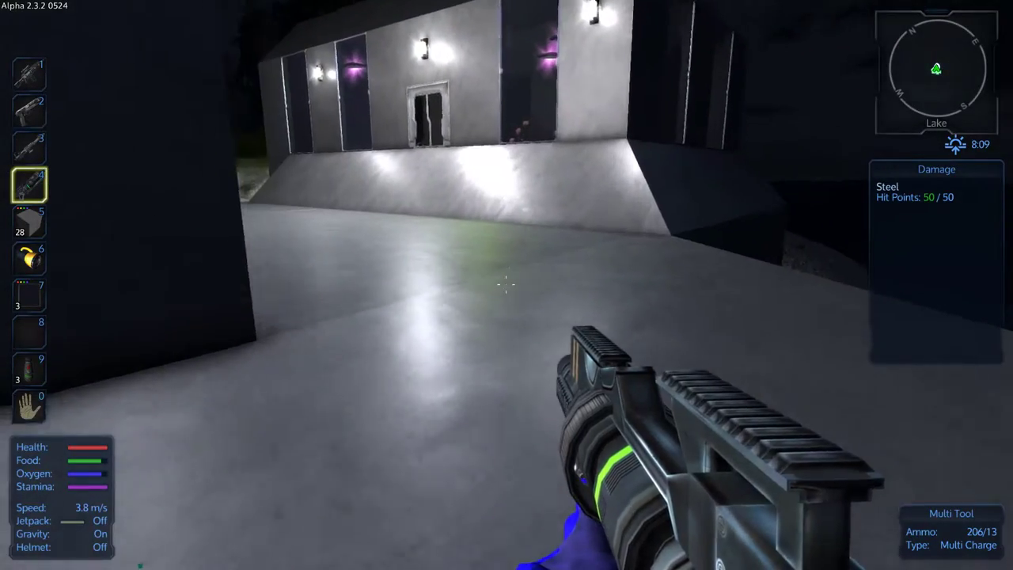
key("w")
key("w")
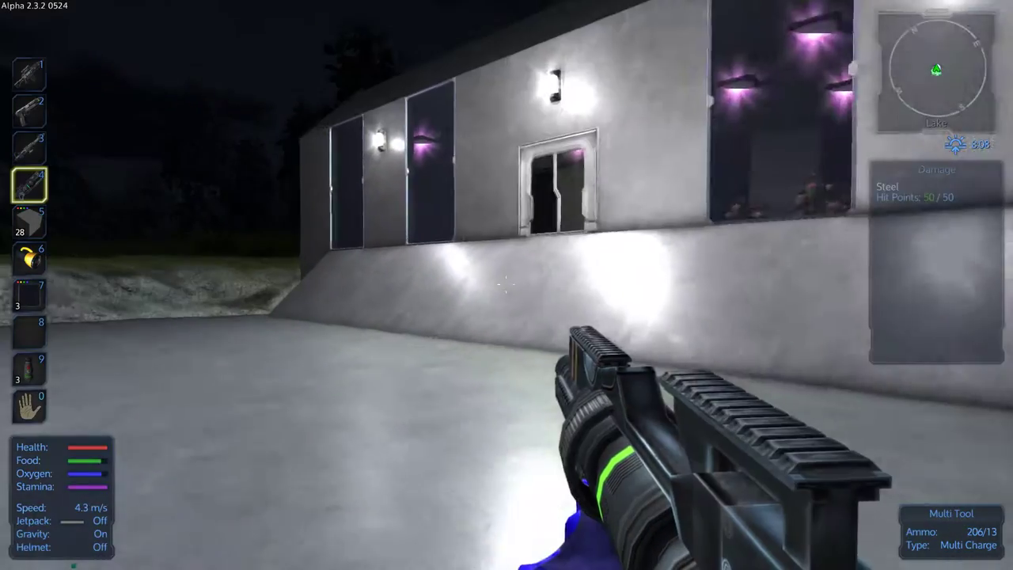
key("w")
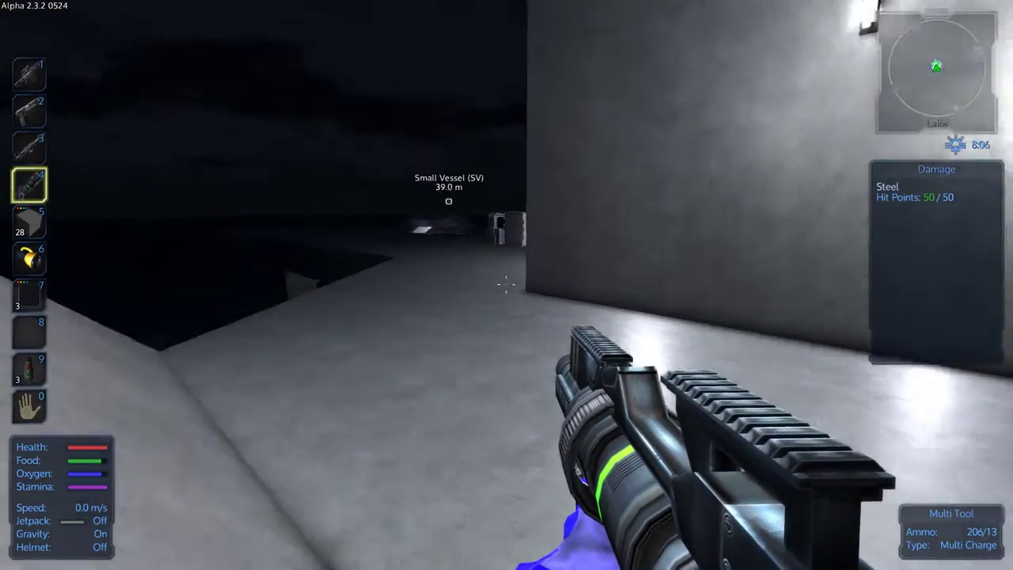
key("w")
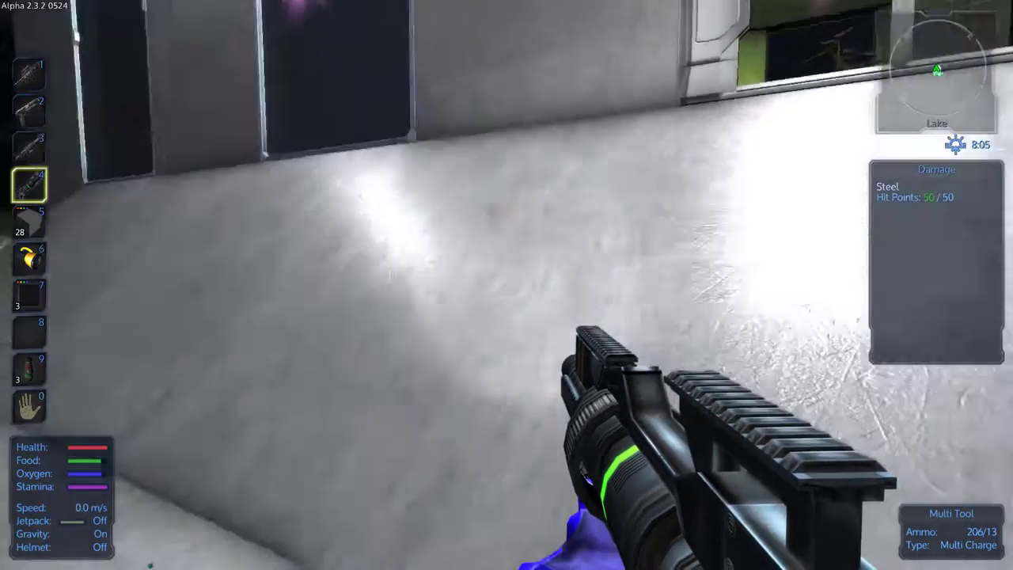
key("w")
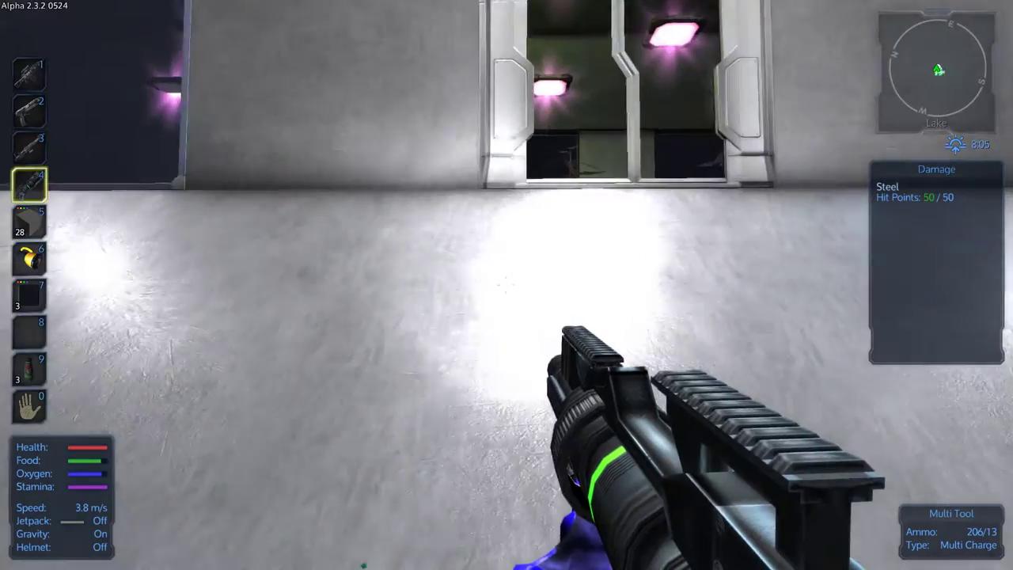
key("w")
key("w")
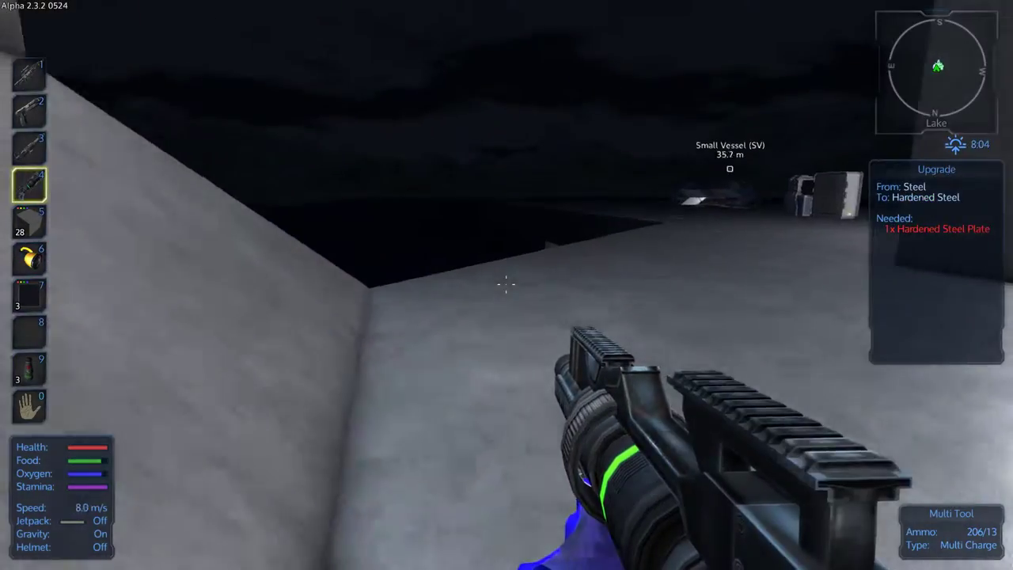
key("w")
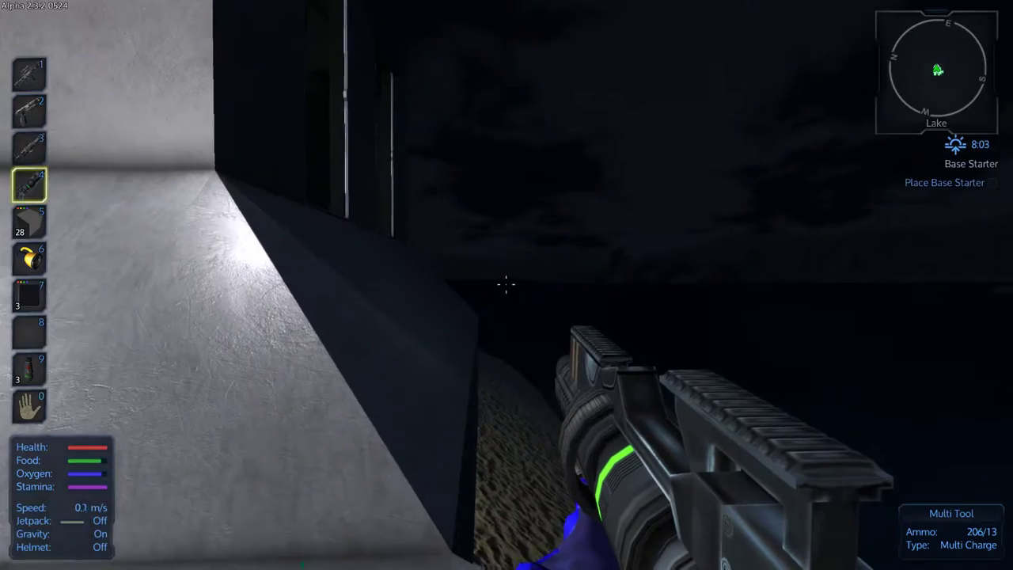
key("w")
key("w")
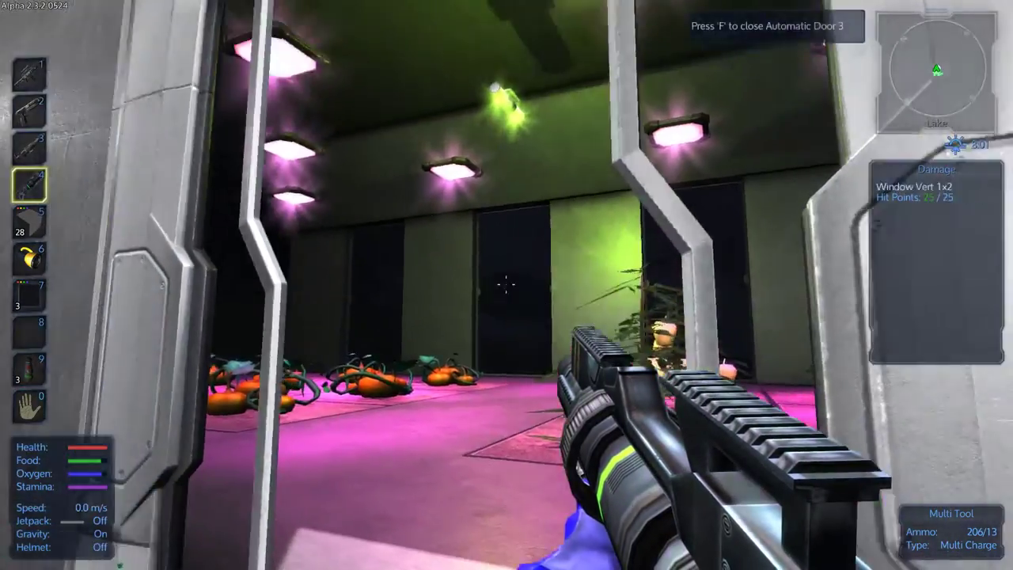
- Close Automatic Door 3, back up to view it, then walk into the greenhouse
key("s")
key("f")
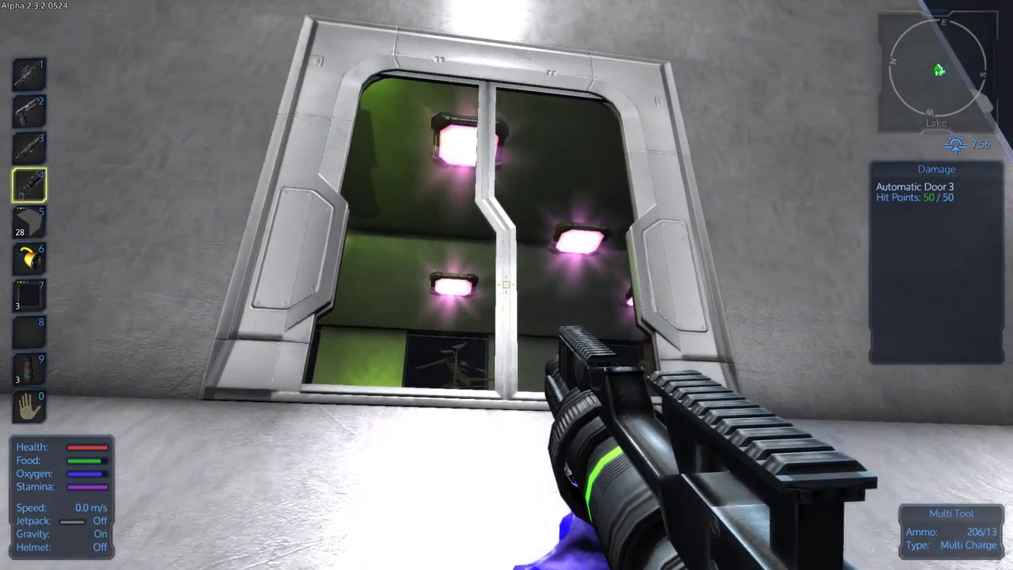
key("w")
key("w")
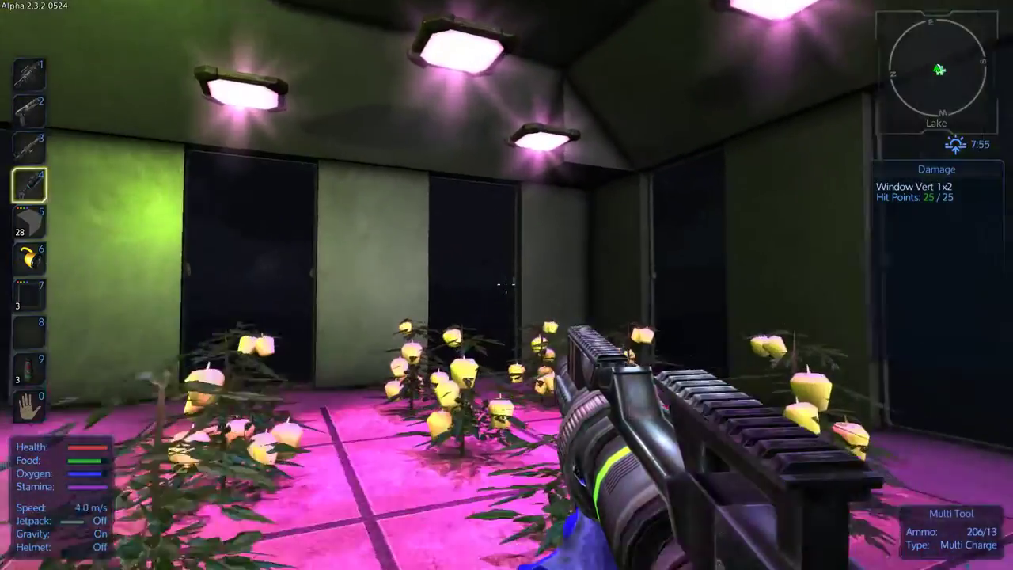
- Walk past the durian plants and circle the pumpkin patch in the greenhouse
key("w")
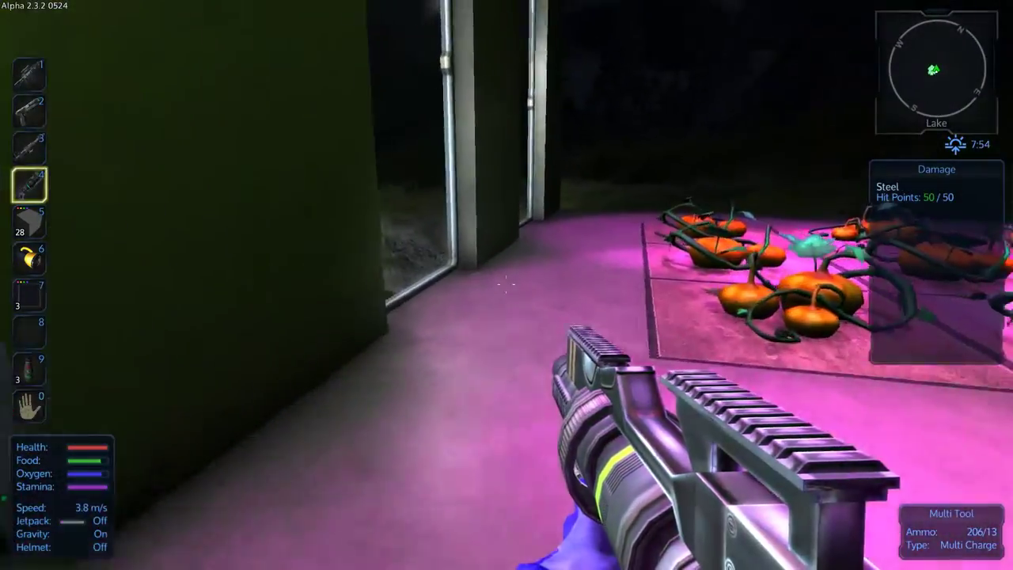
key("w")
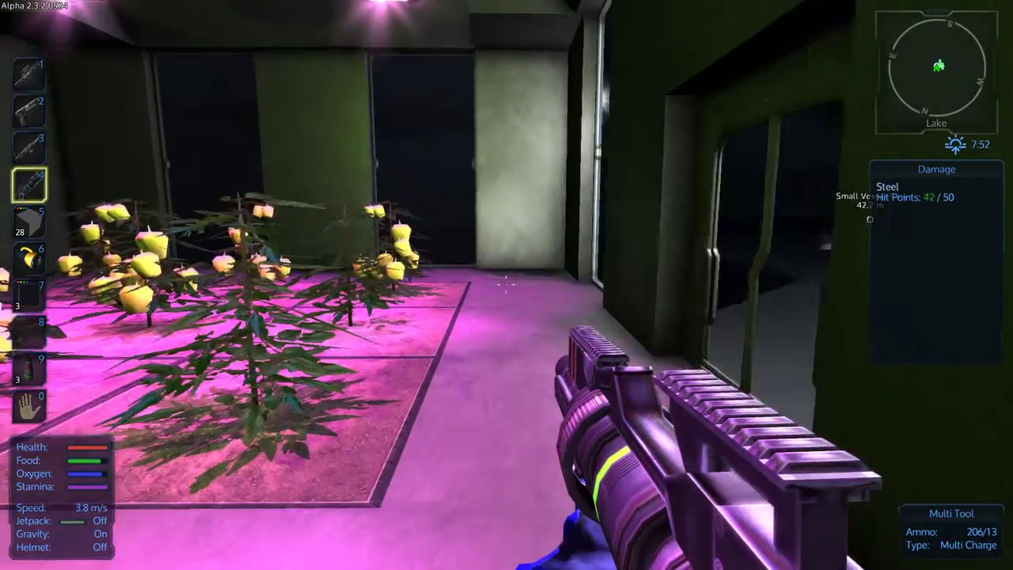
key("w")
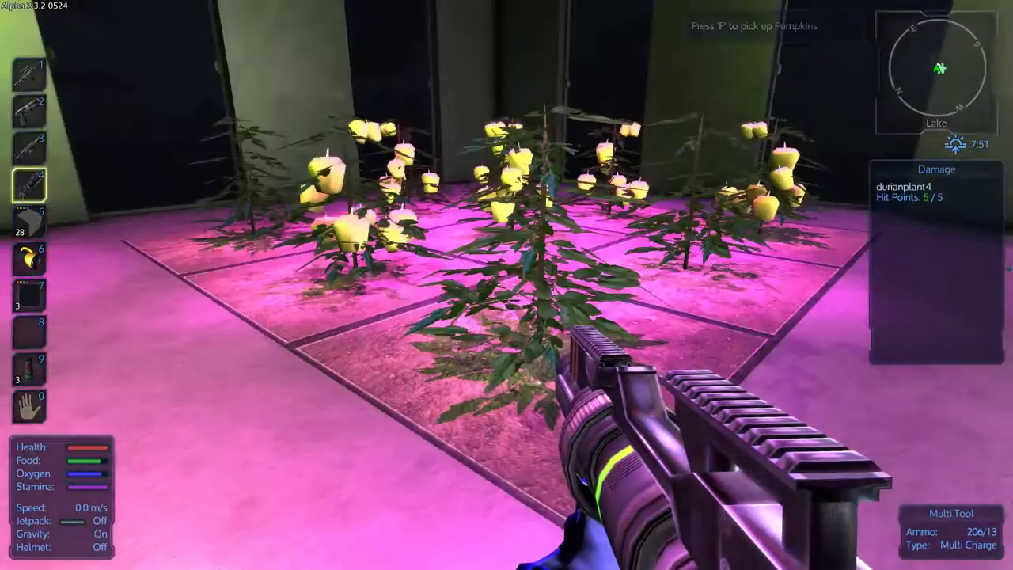
key("w")
key("w")
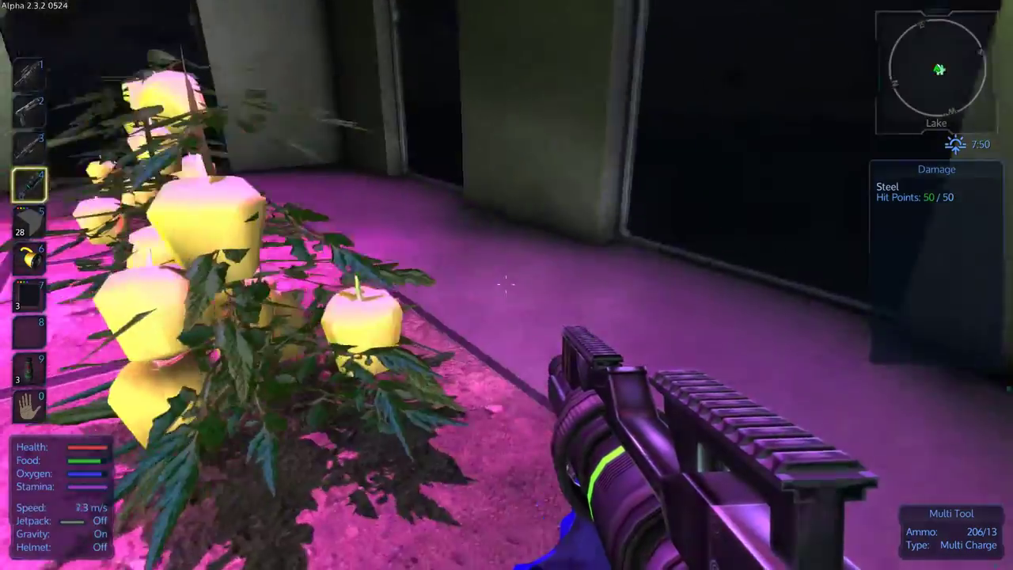
key("w")
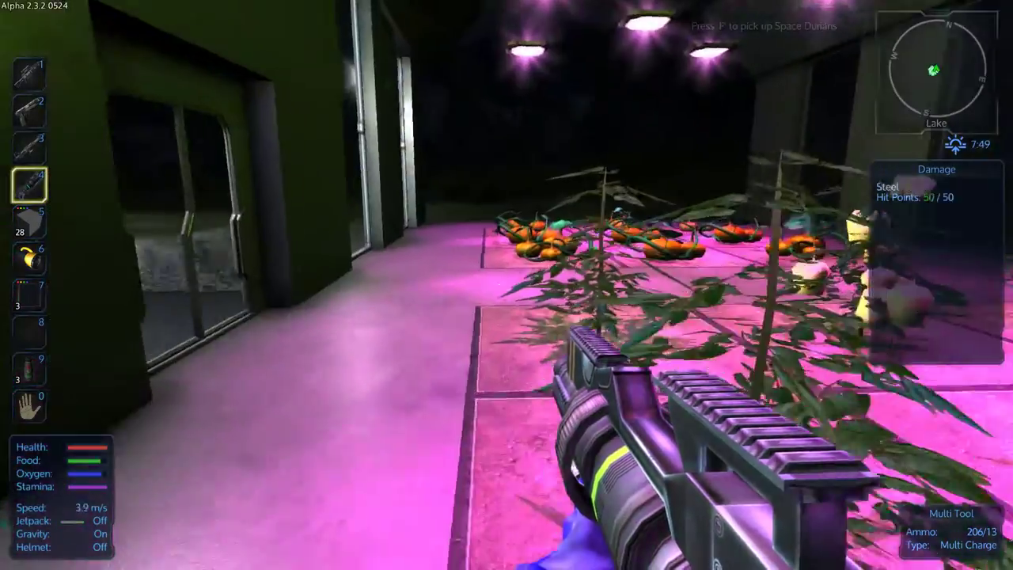
key("w")
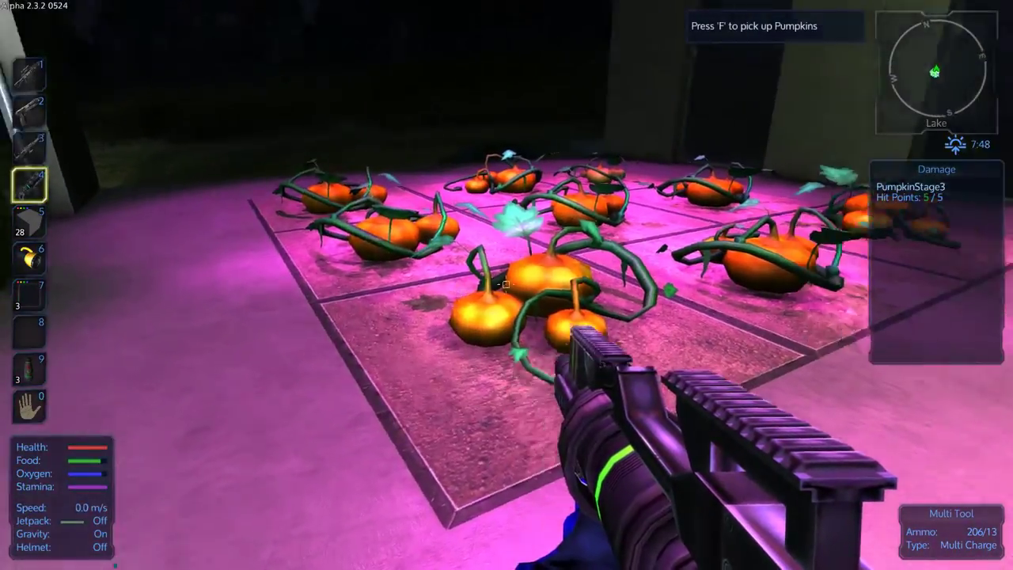
key("w")
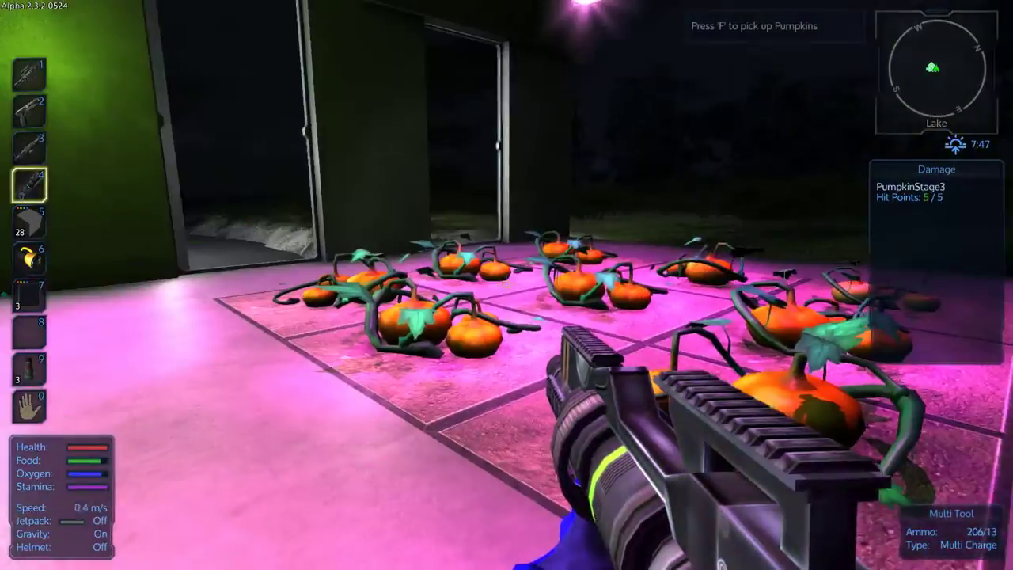
key("w")
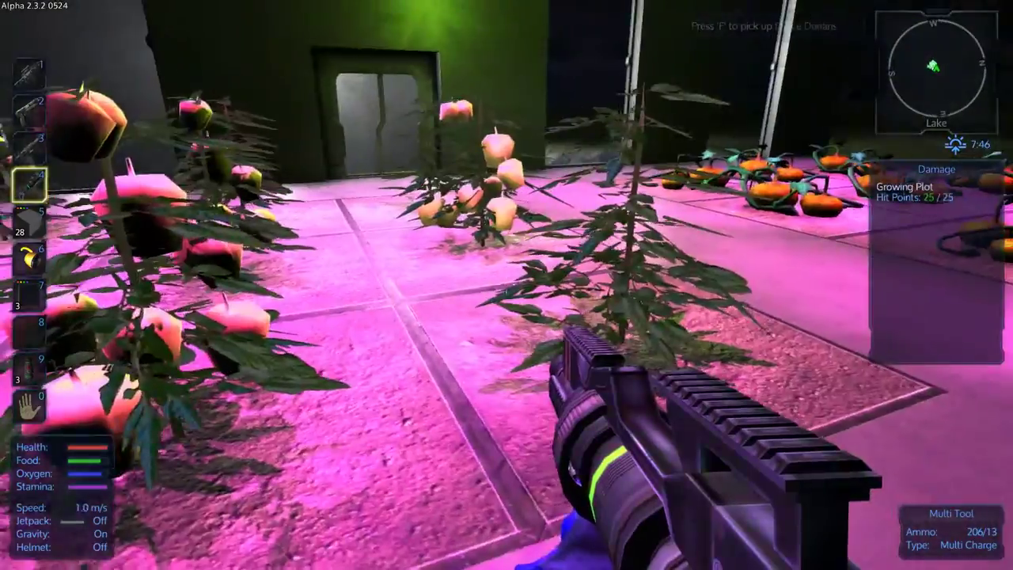
key("w")
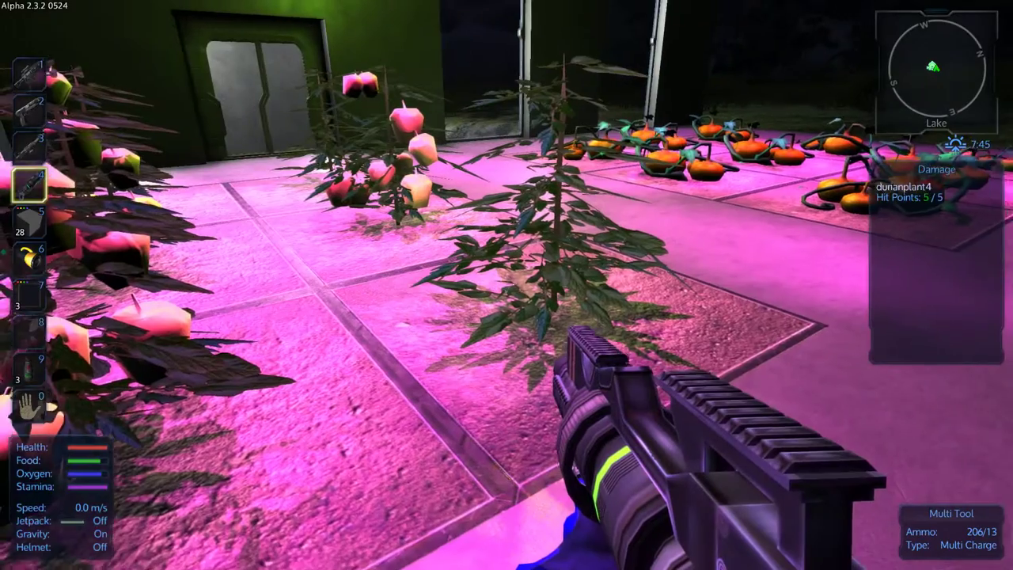
- Look up across the greenhouse at the pink Plant Grow Light fixtures
left_click_drag(507, 285, 412, 198)
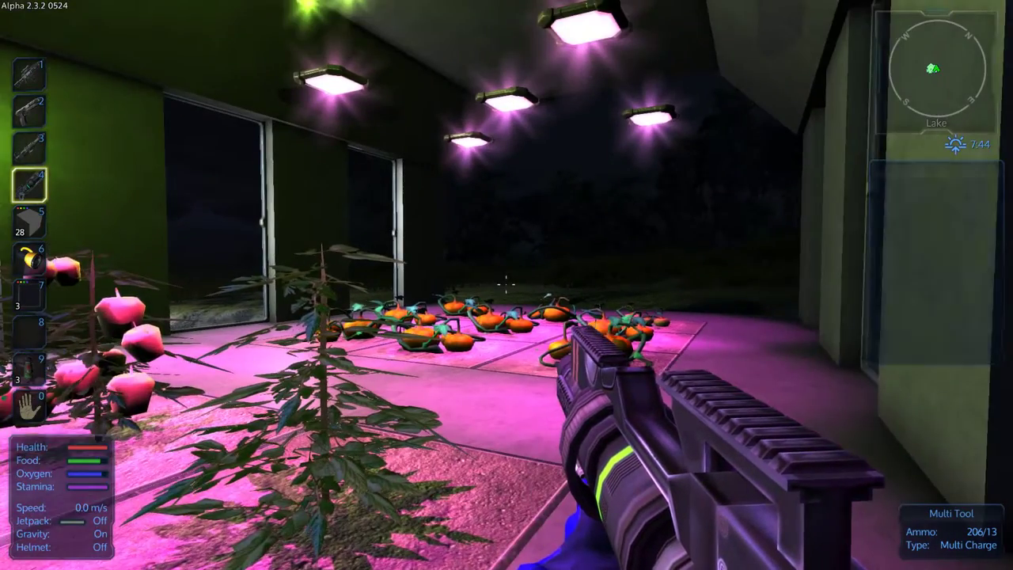
key("w")
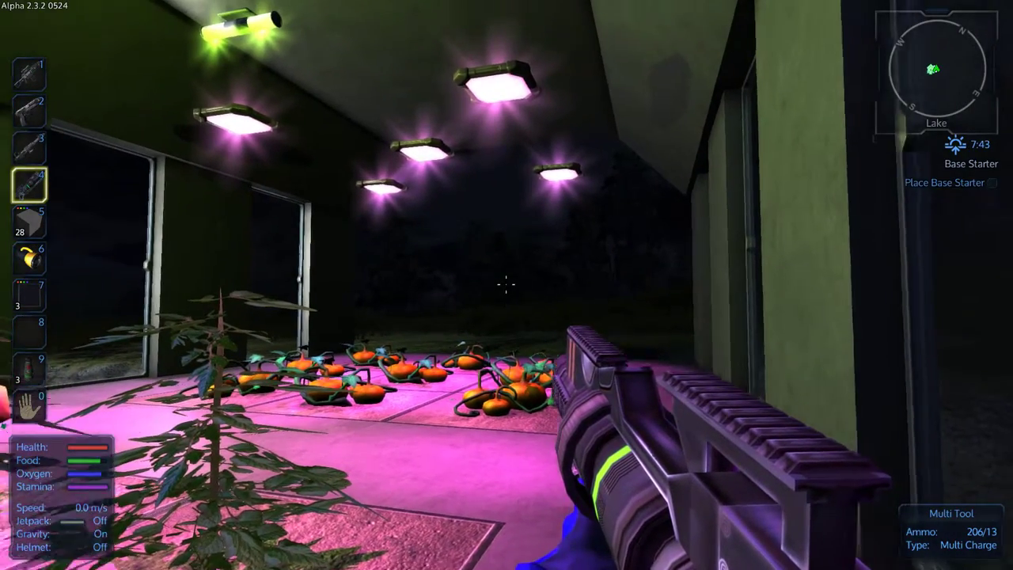
left_click_drag(507, 285, 475, 198)
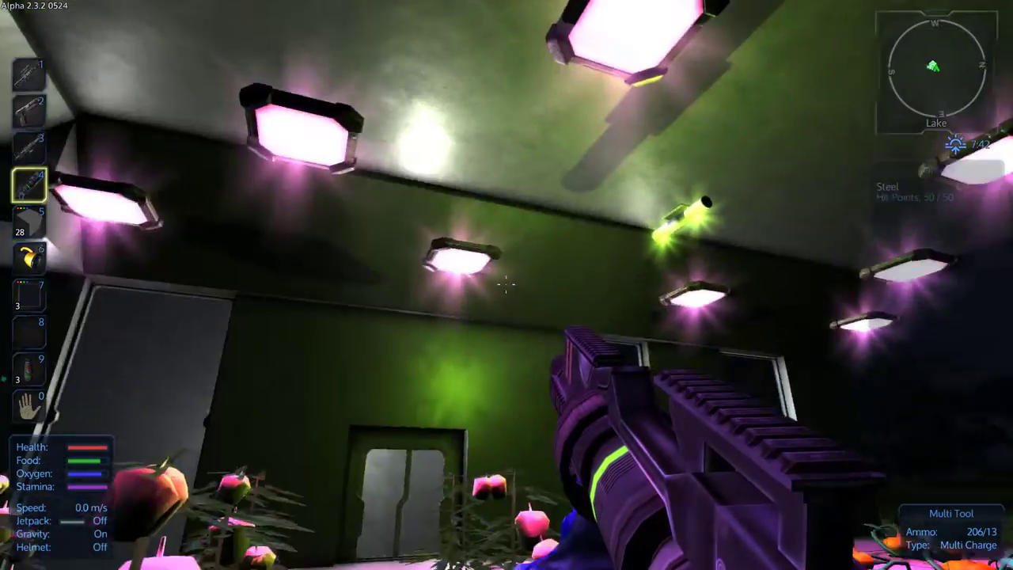
- Look up at the grow lights, then walk back among the durian plants
left_click_drag(506, 285, 444, 174)
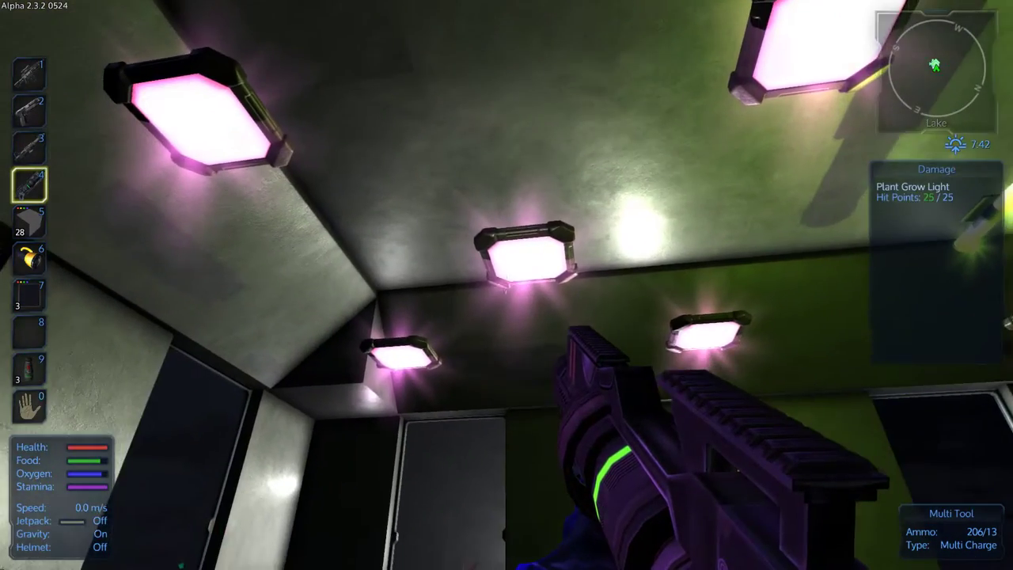
left_click_drag(507, 285, 602, 411)
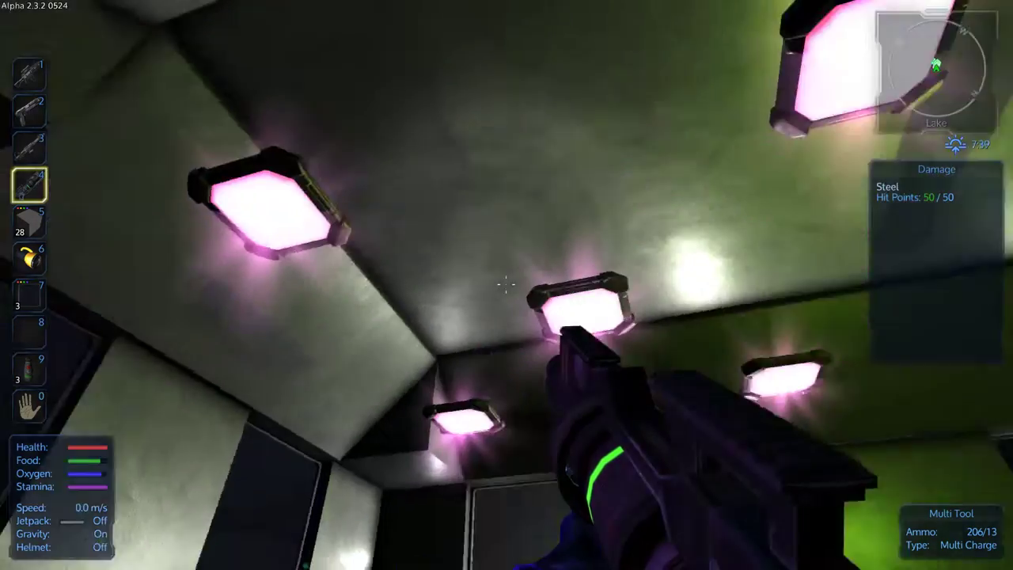
key("w")
key("w")
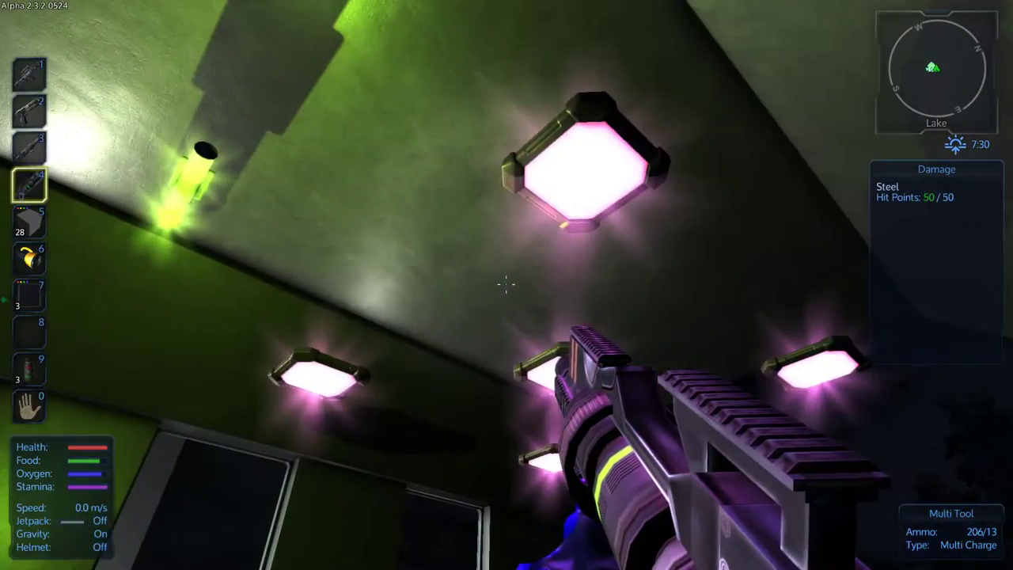
key("w")
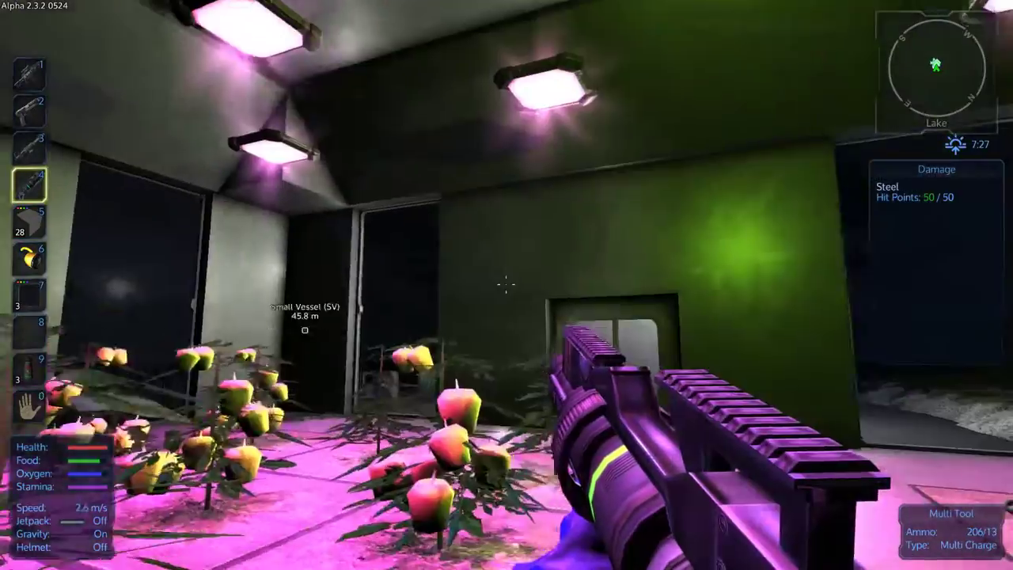
- Walk around the crop room past the green-wall doorway to the pumpkin patch
key("w")
key("w")
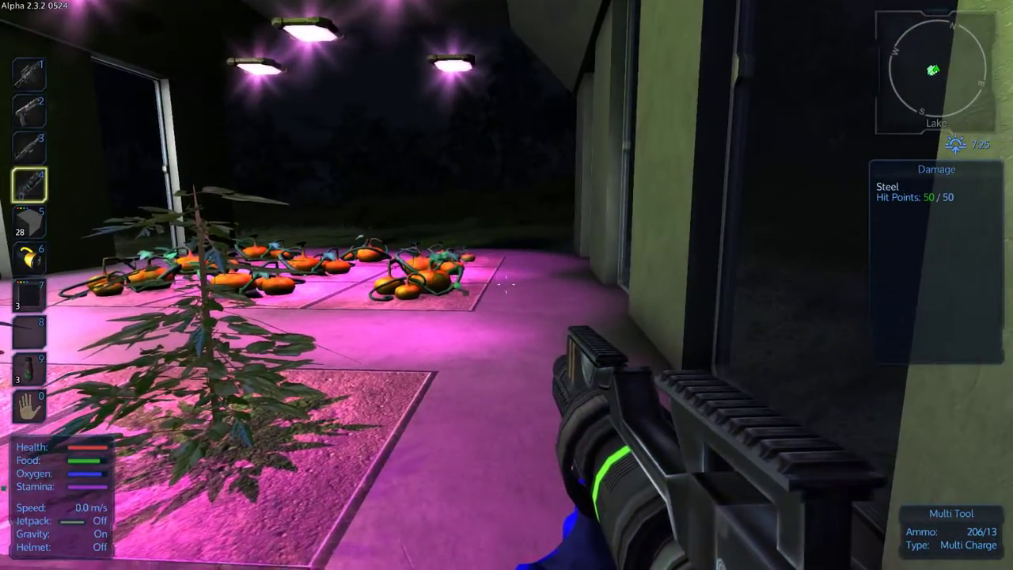
key("w")
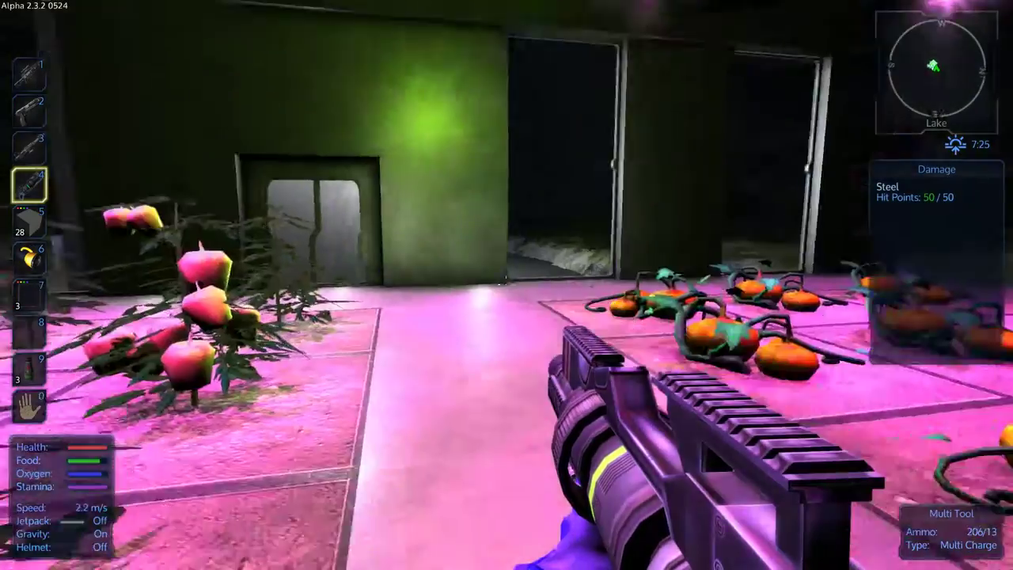
key("w")
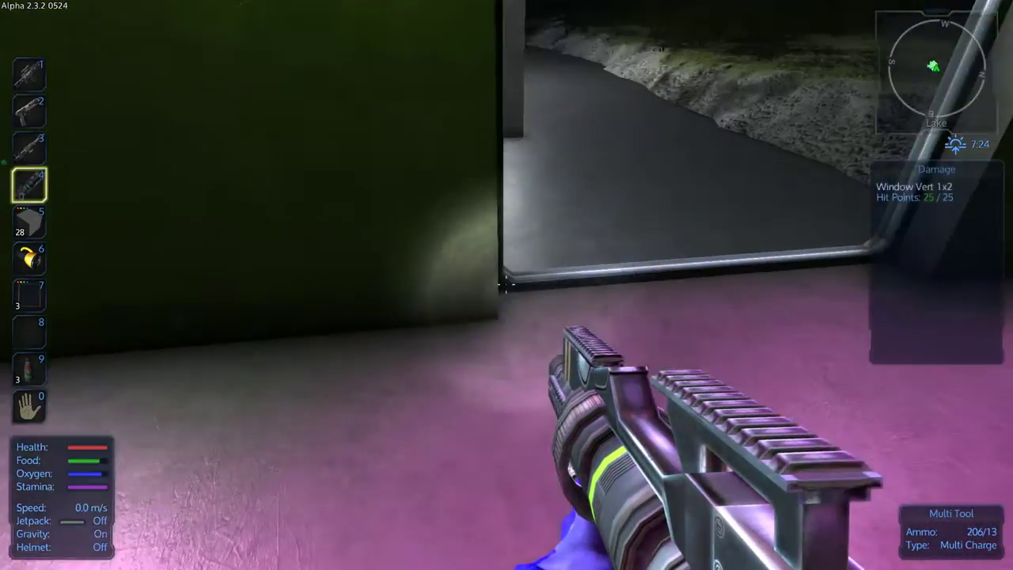
key("w")
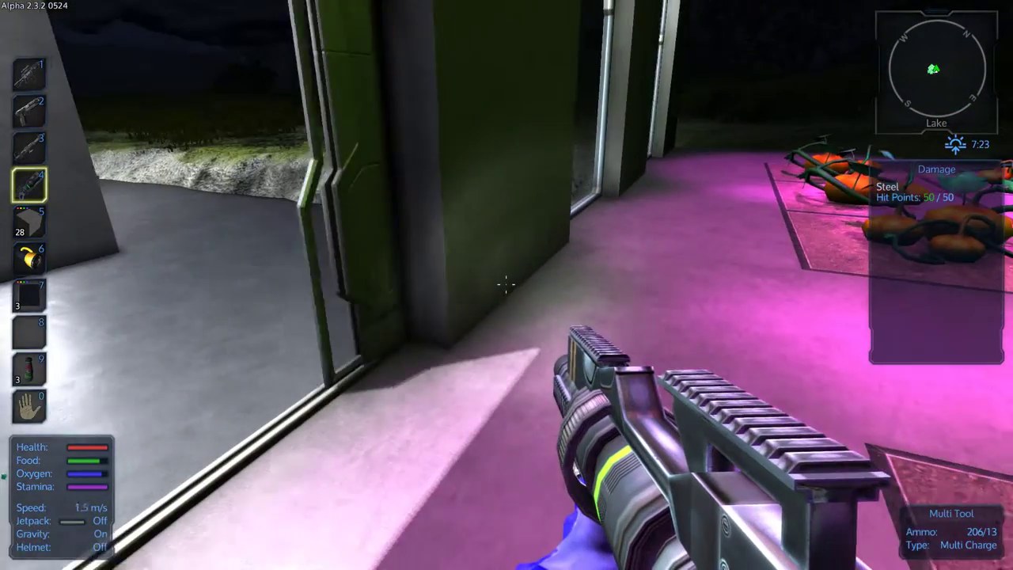
key("w")
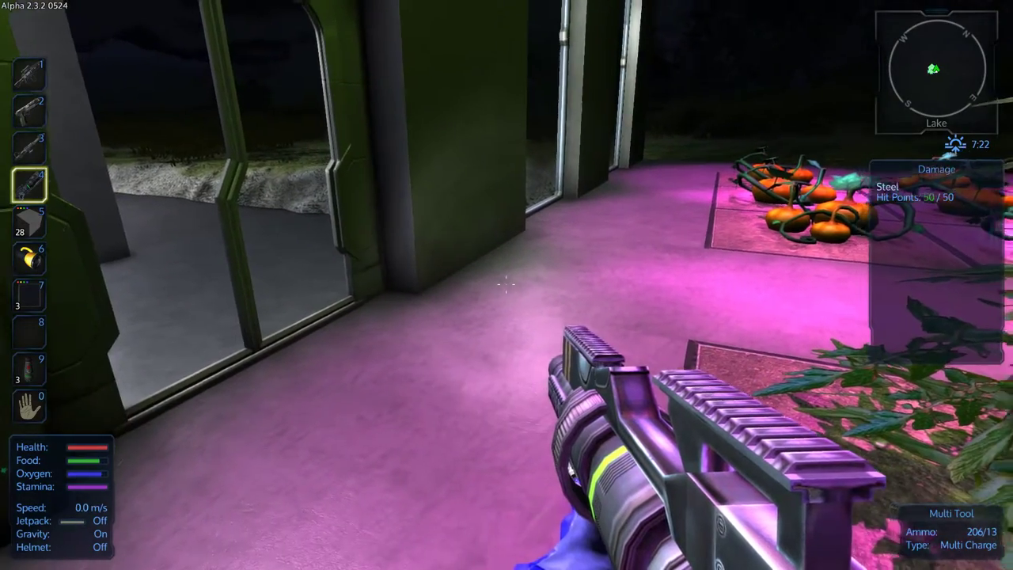
key("w")
key("w")
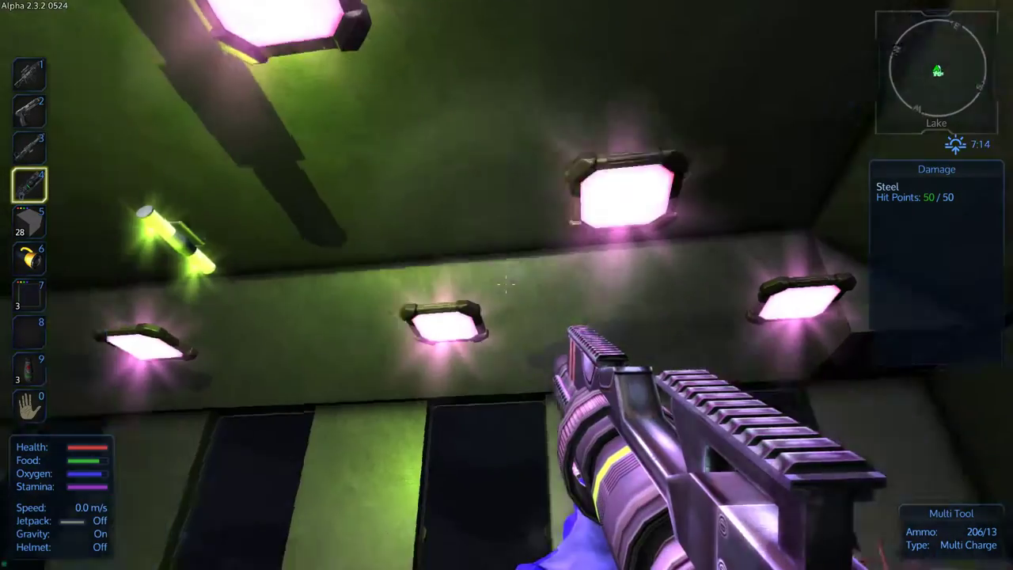
key("w")
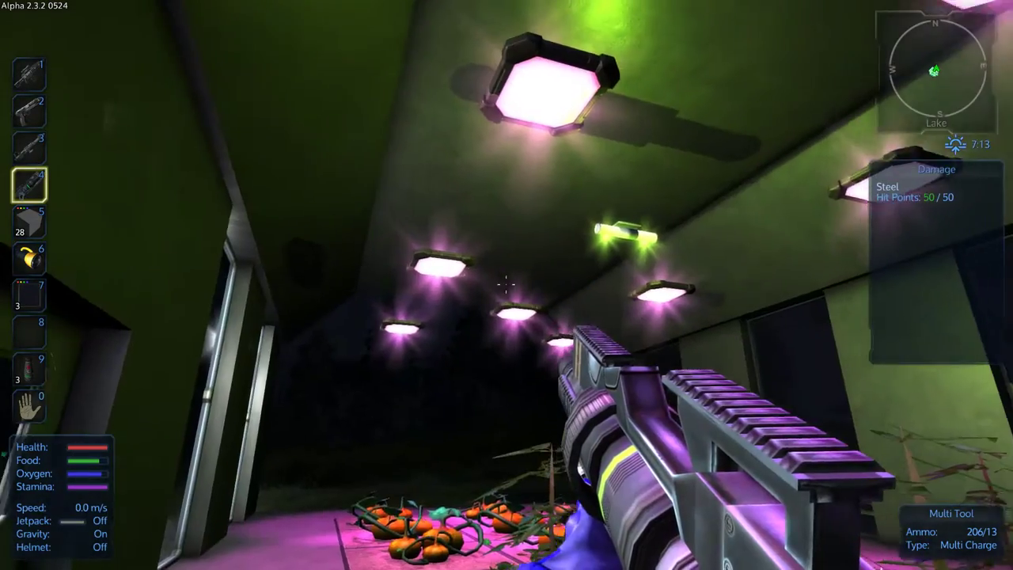
- Jetpack up to the grow lights and land facing the tall windows
key("space")
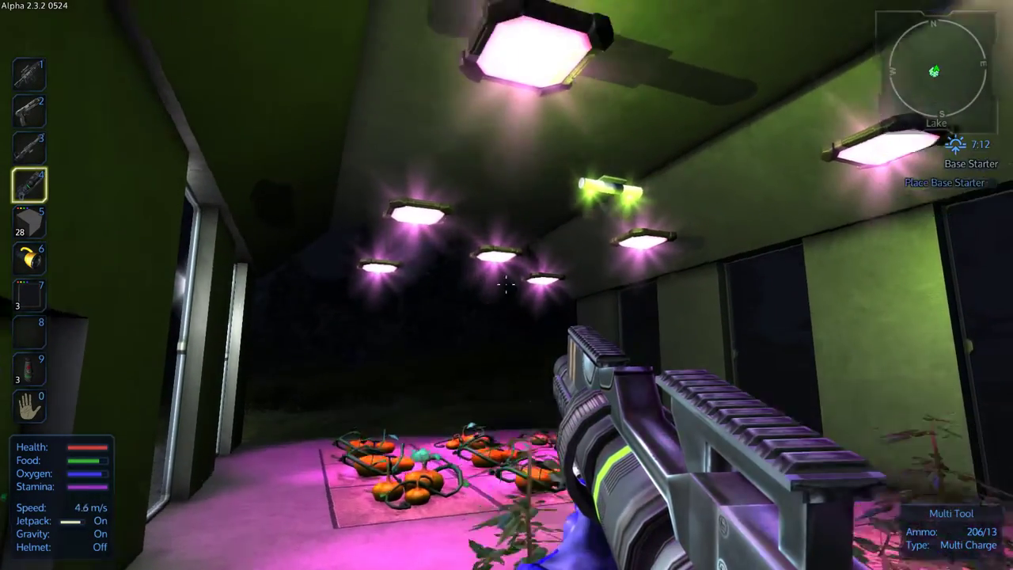
key("w")
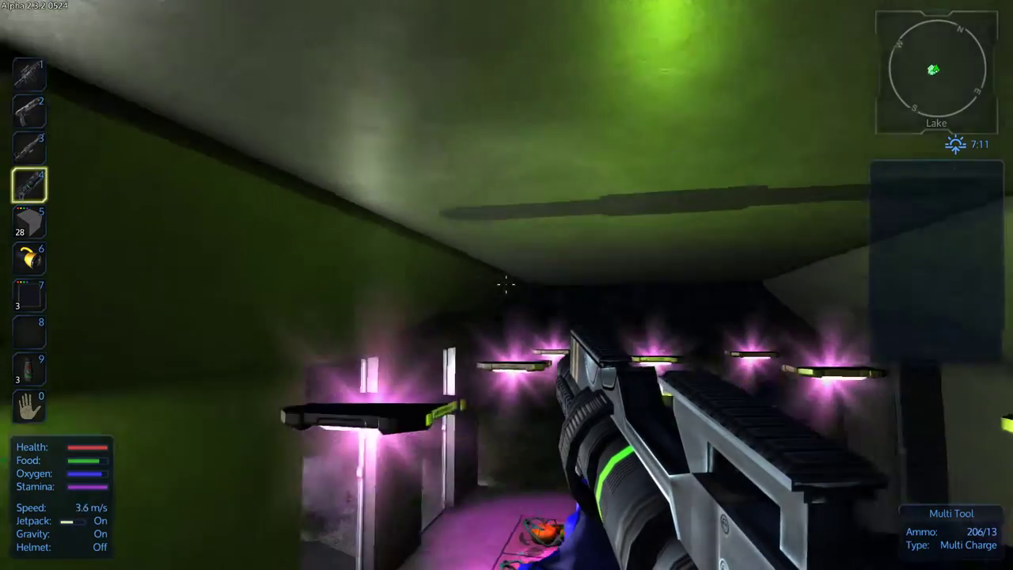
key("w")
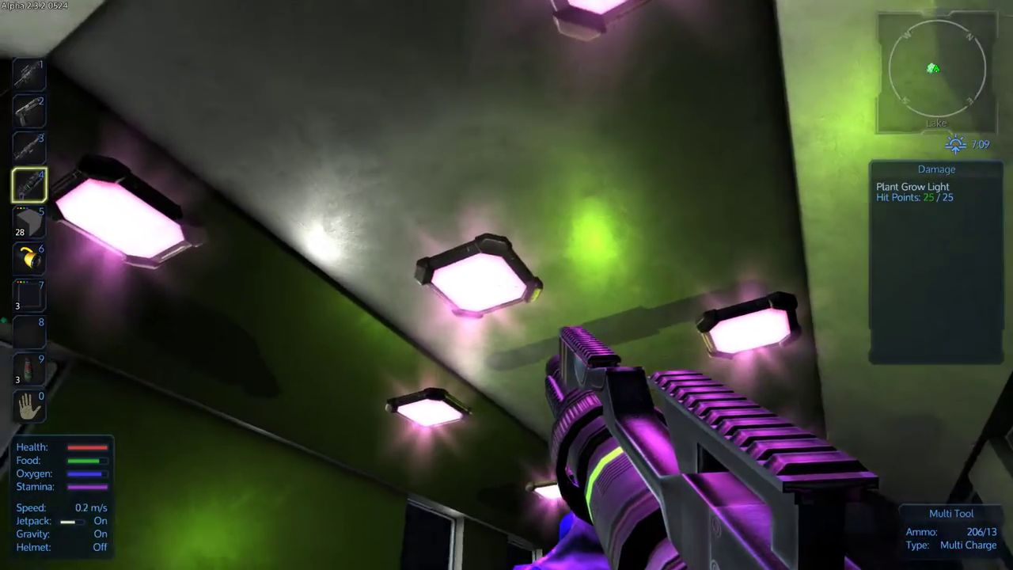
key("w")
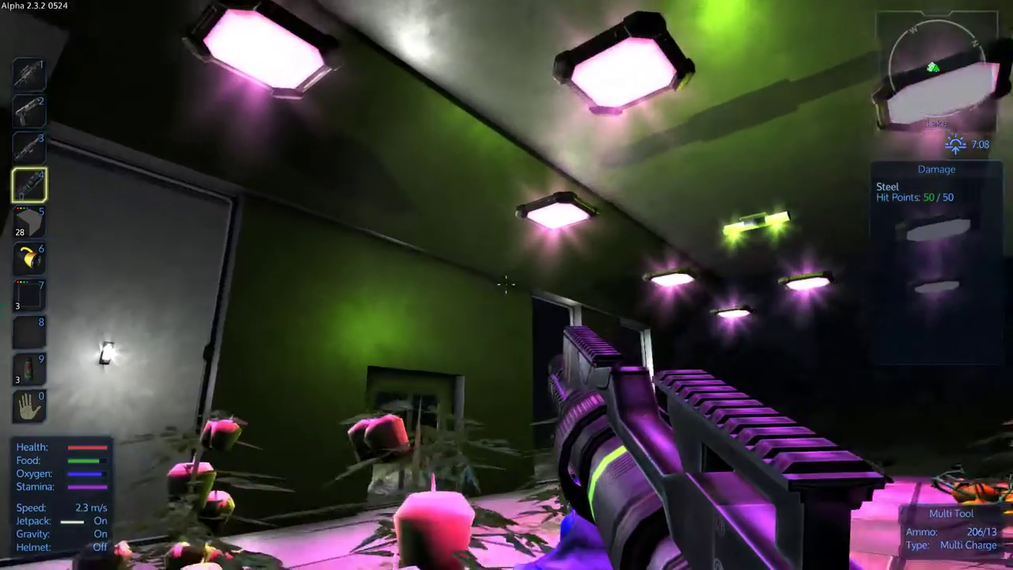
key("w")
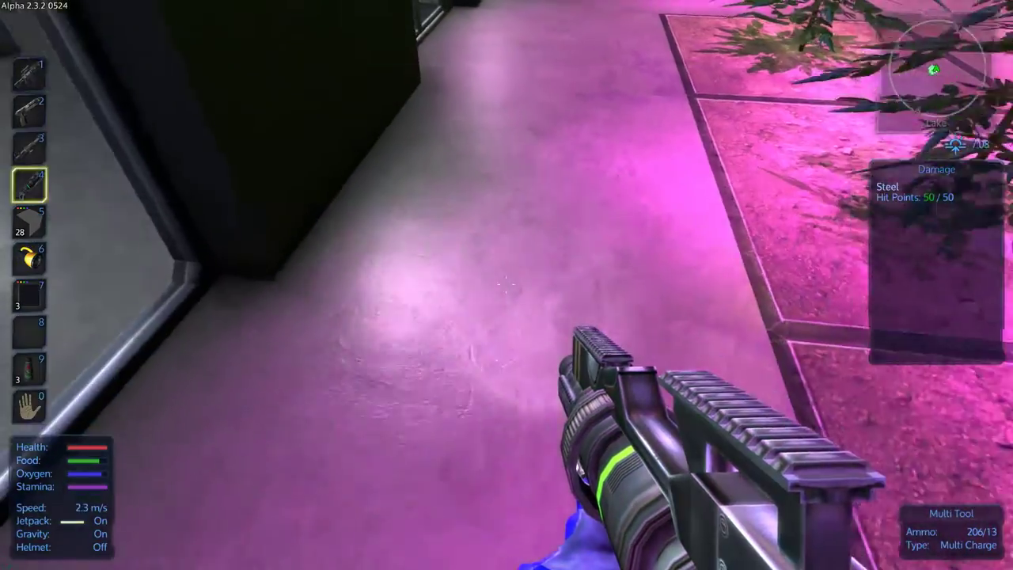
key("w")
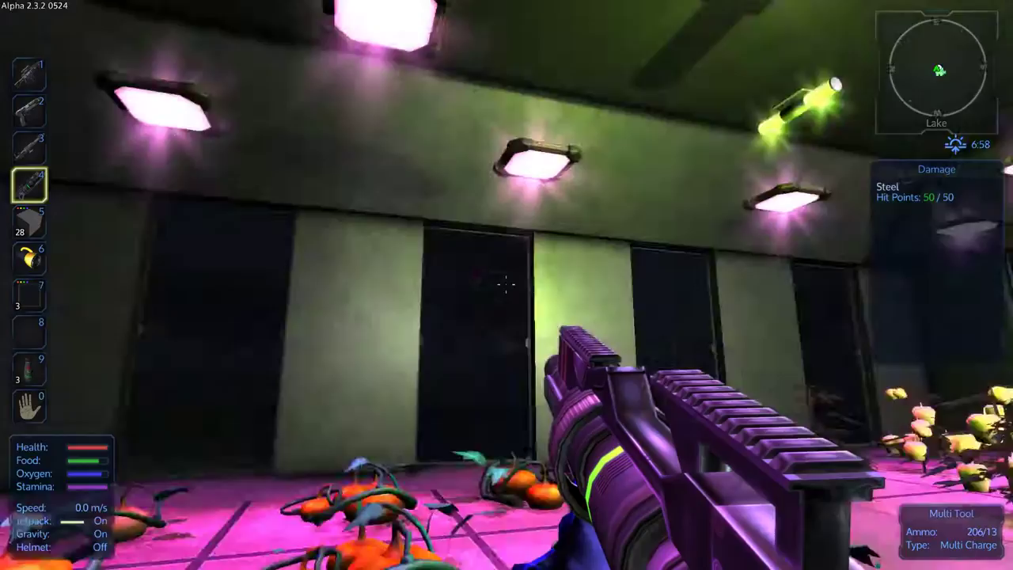
- Walk past the durian plants out the doorway and look back at the base
key("w")
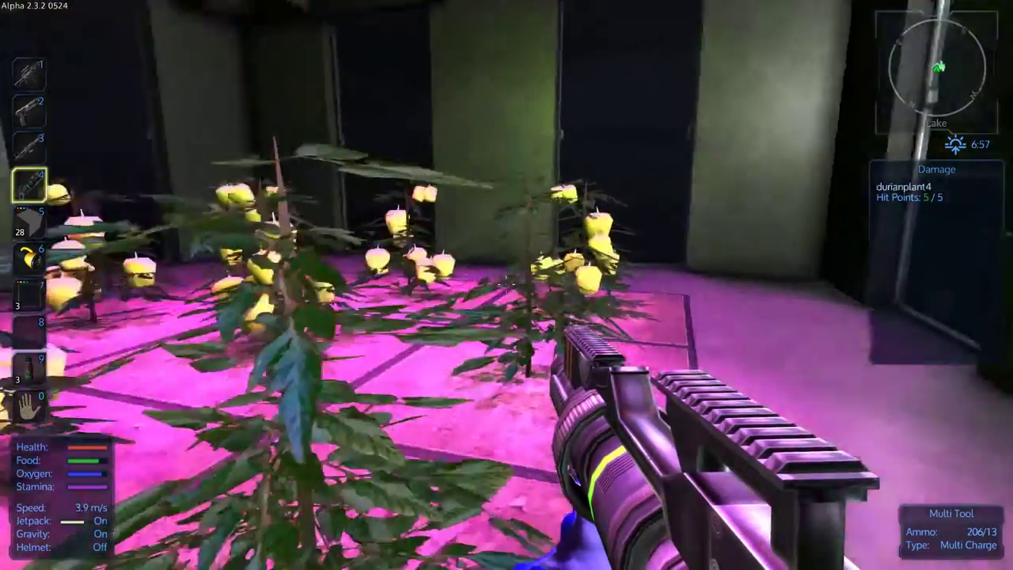
key("w")
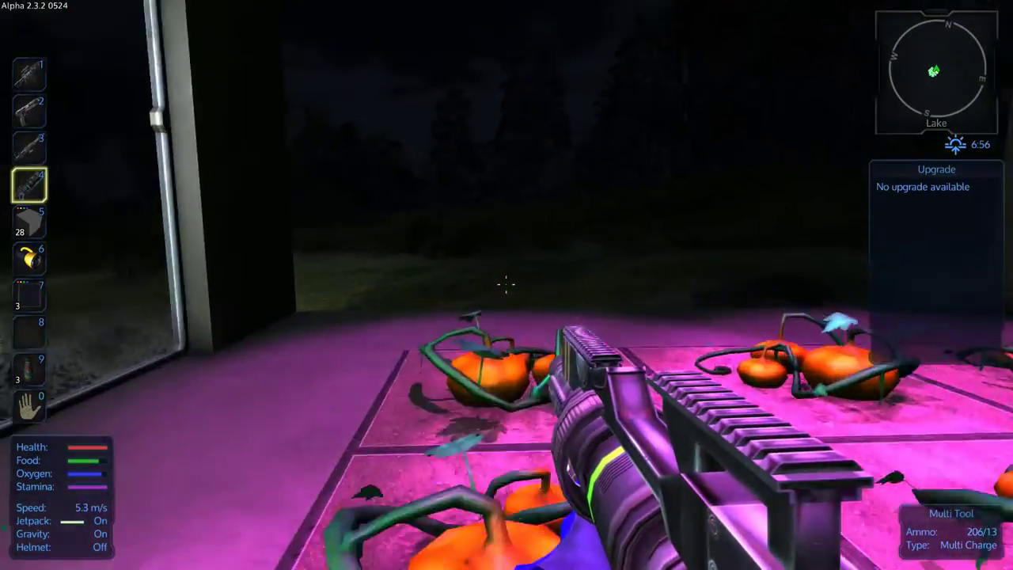
key("w")
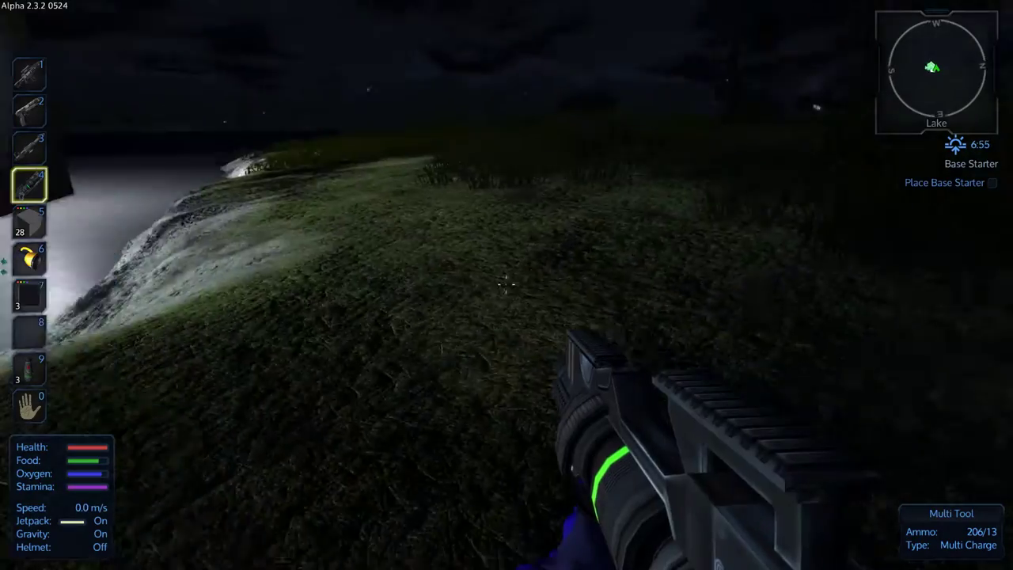
left_click_drag(507, 285, 507, 285)
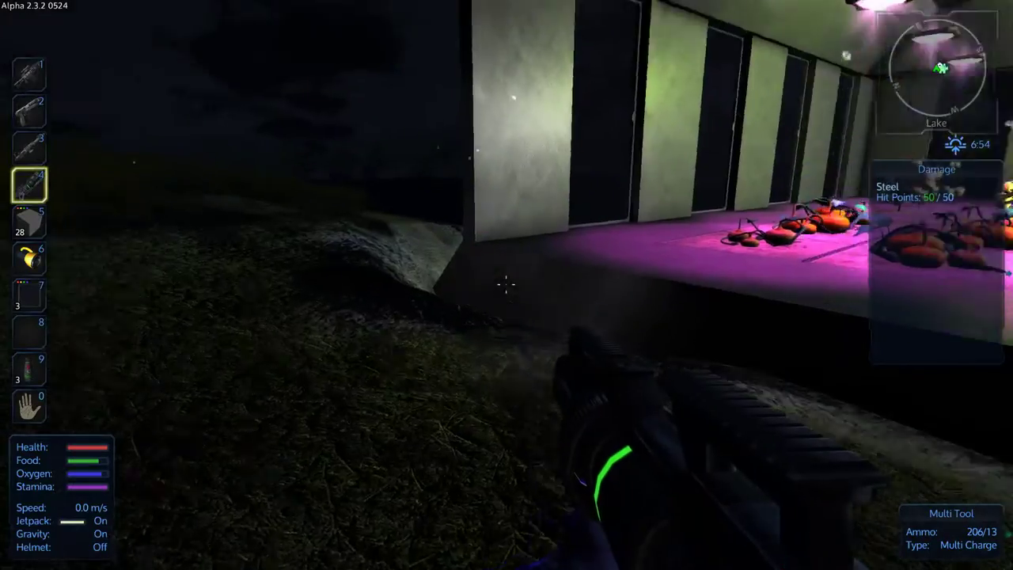
- Re-enter the greenhouse and pass through the automatic door into the steel room
key("w")
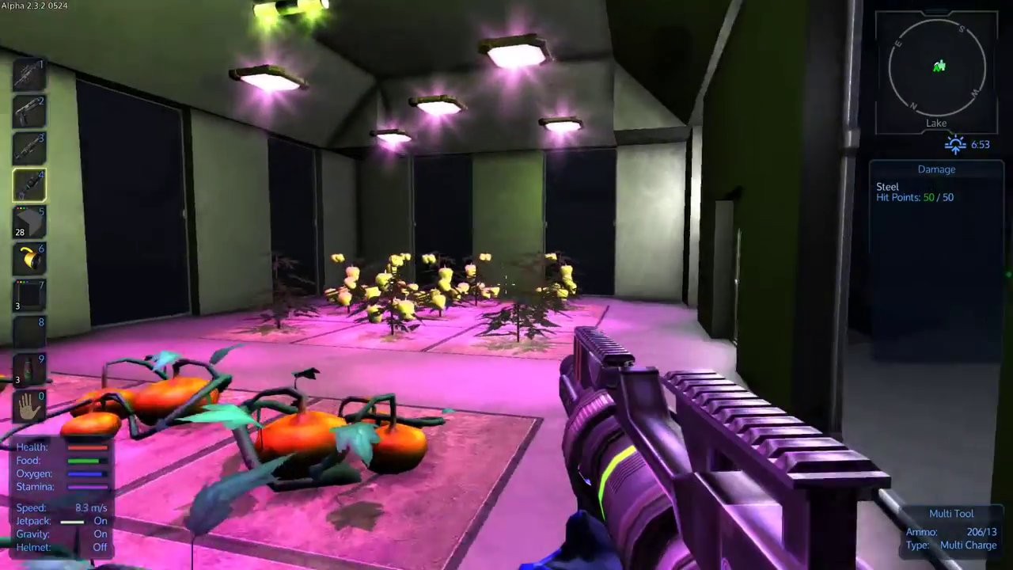
key("w")
left_click_drag(506, 285, 506, 285)
key("w")
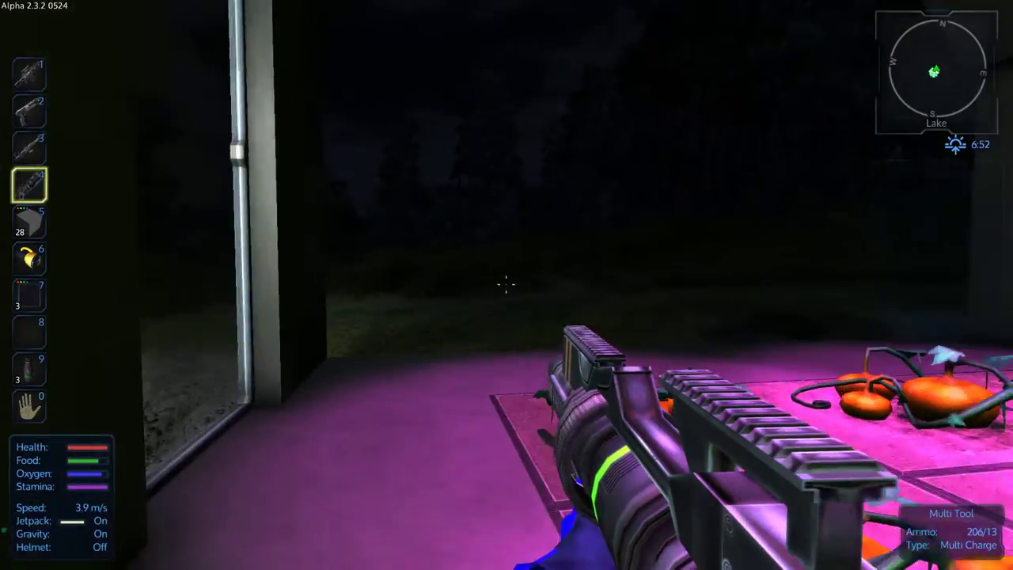
key("w")
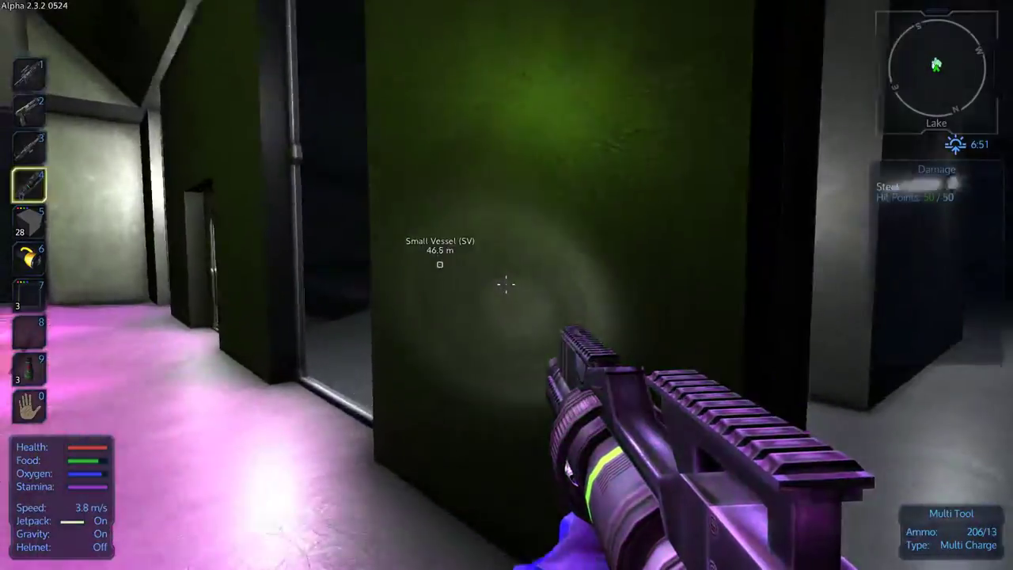
key("w")
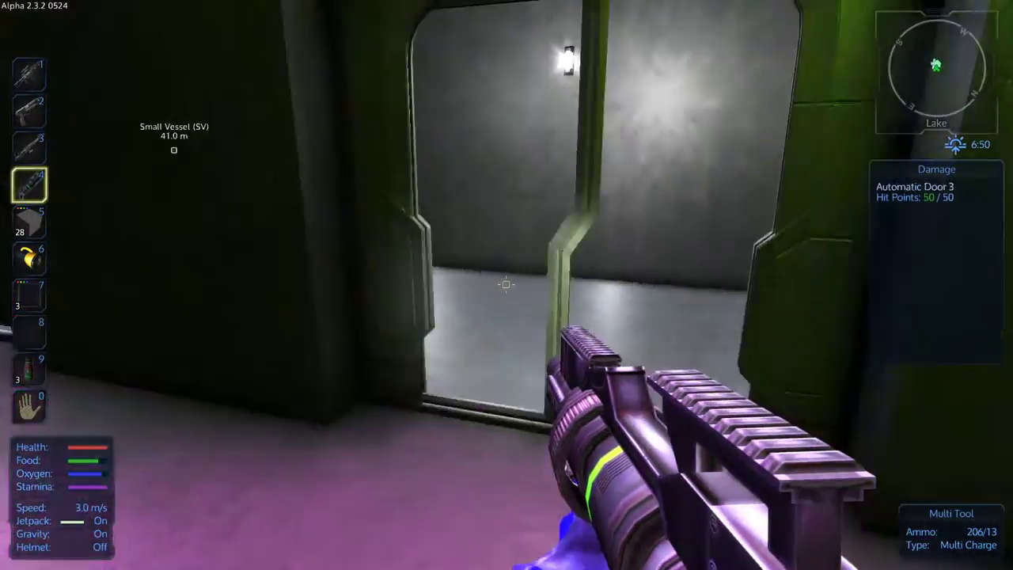
key("w")
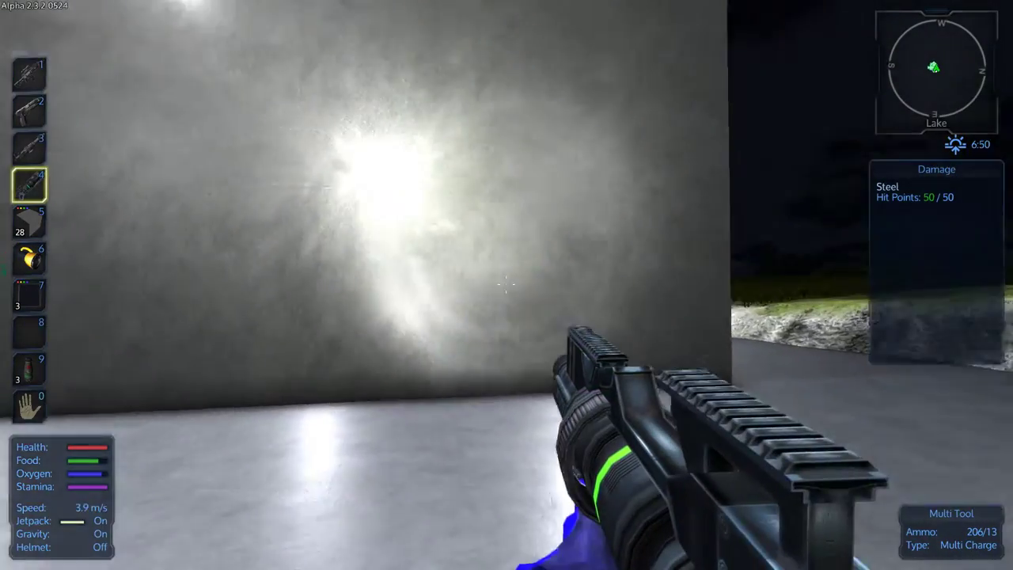
- Jetpack up the steel wall to view the roof cannon turret, then drop down
key("w")
key("space")
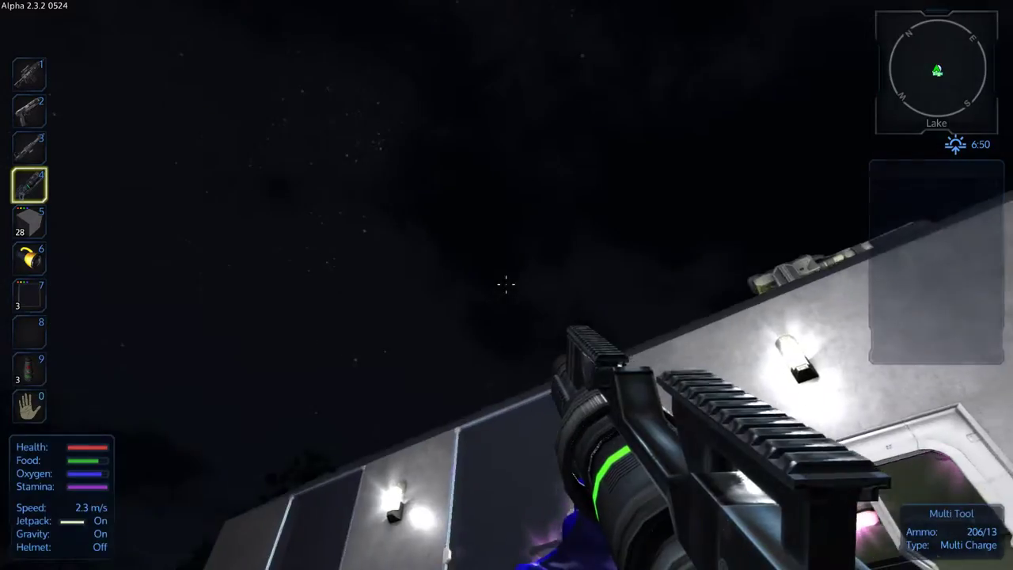
key("w")
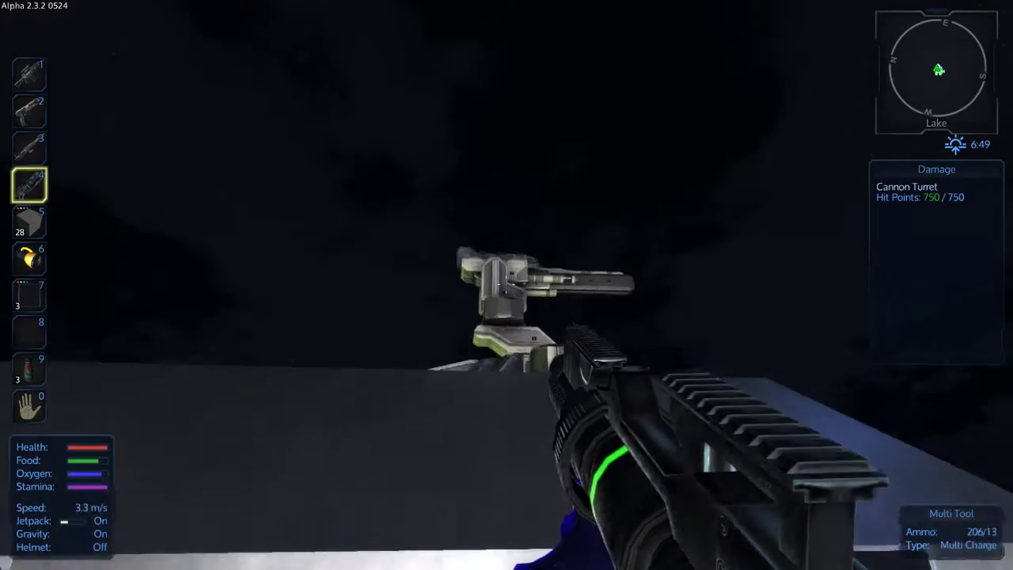
key("s")
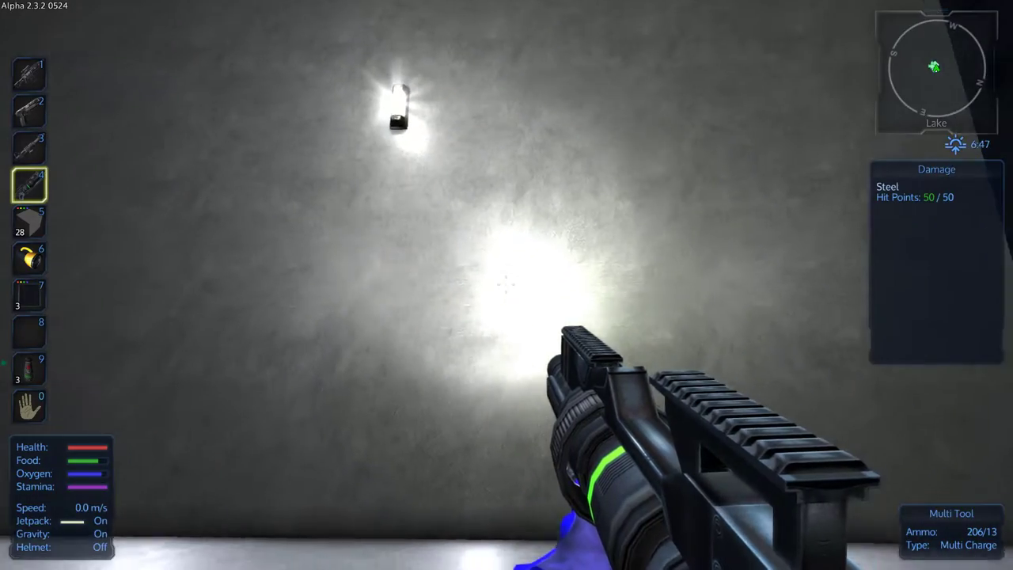
- Walk outside past the cannon turret and turn toward the lit base wall
key("w")
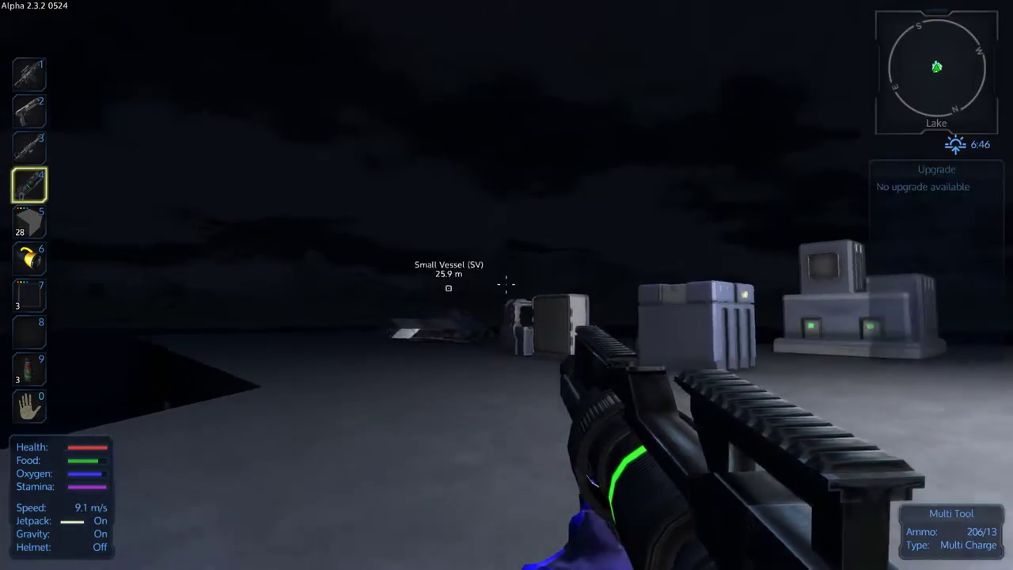
key("w")
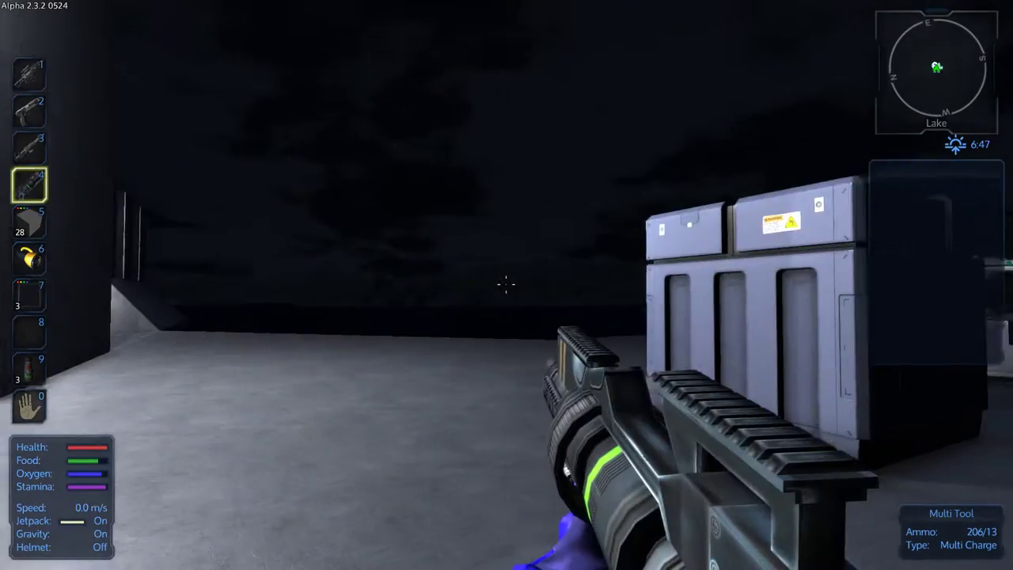
key("w")
key("w")
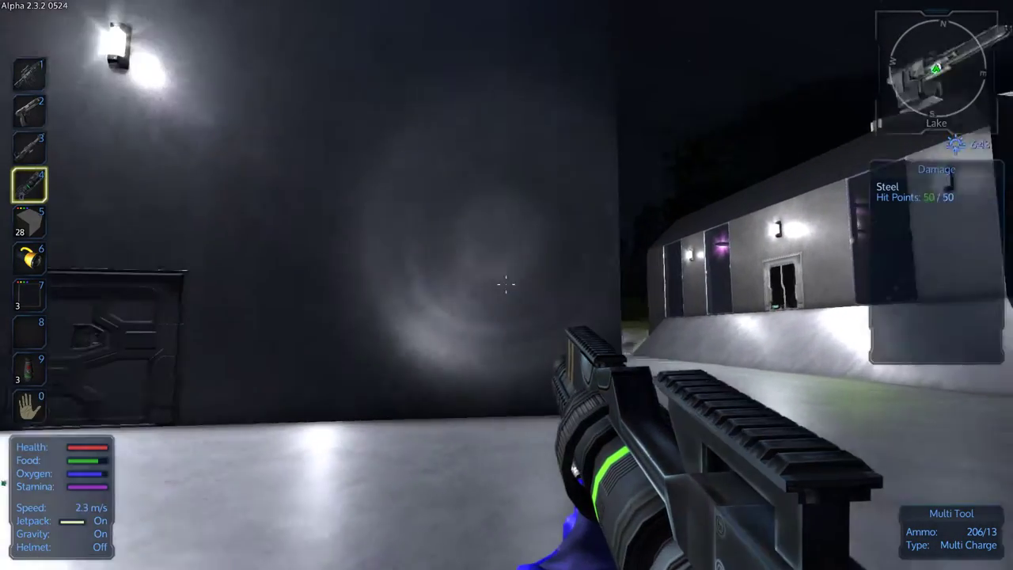
- Go through the base's automatic door and step up to the O2 station
key("w")
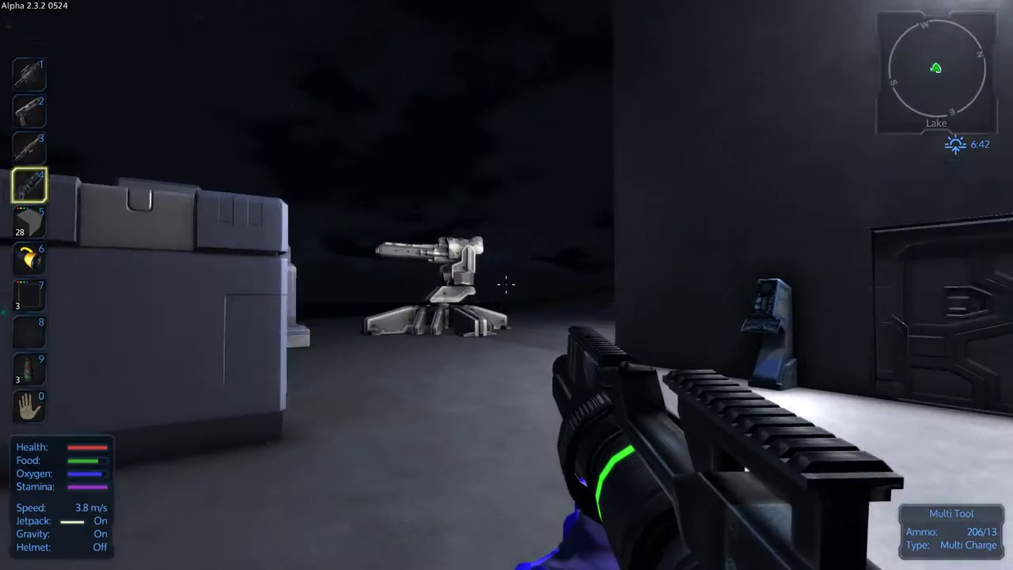
key("w")
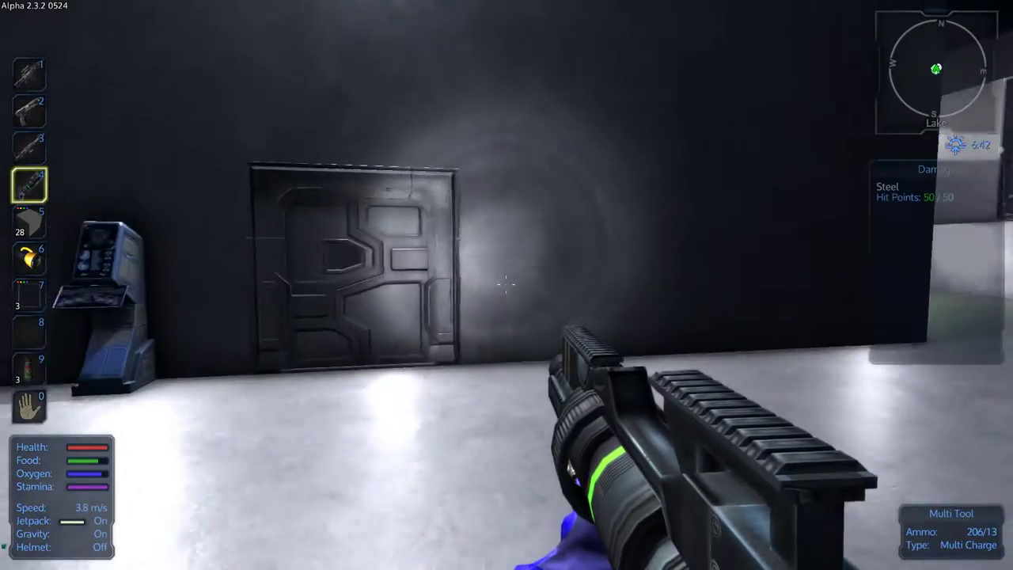
key("w")
key("f")
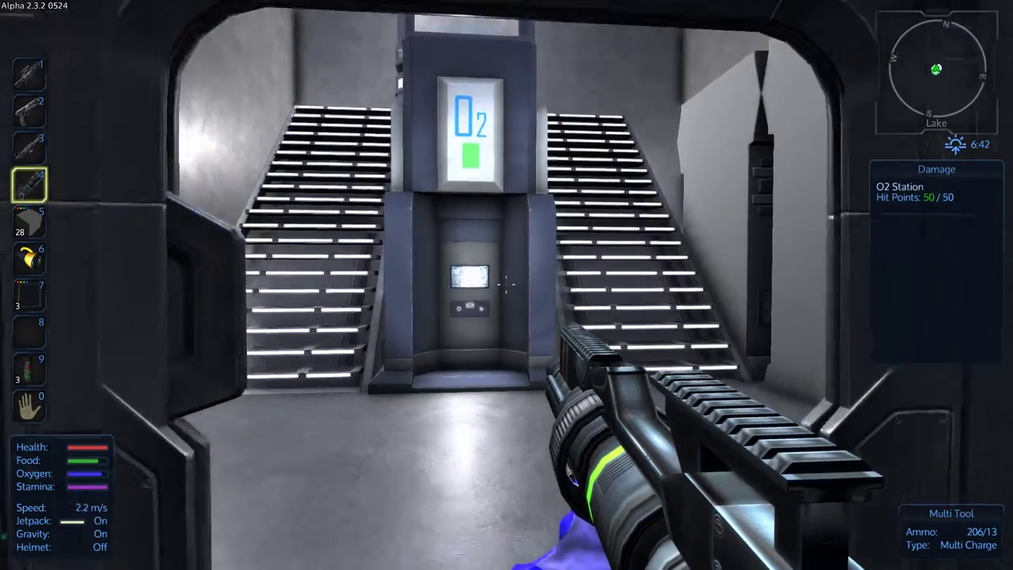
key("w")
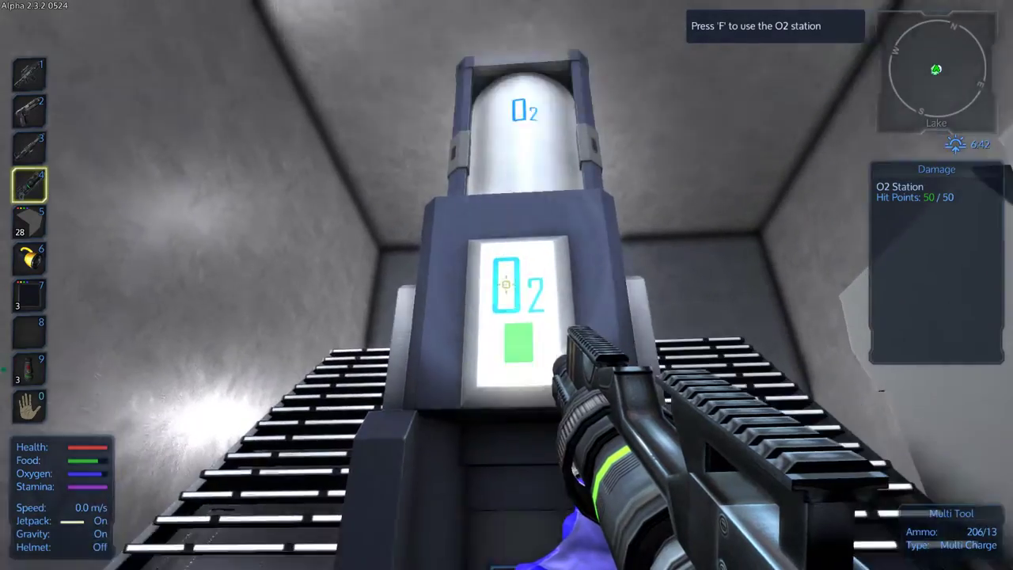
left_click_drag(506, 284, 506, 284)
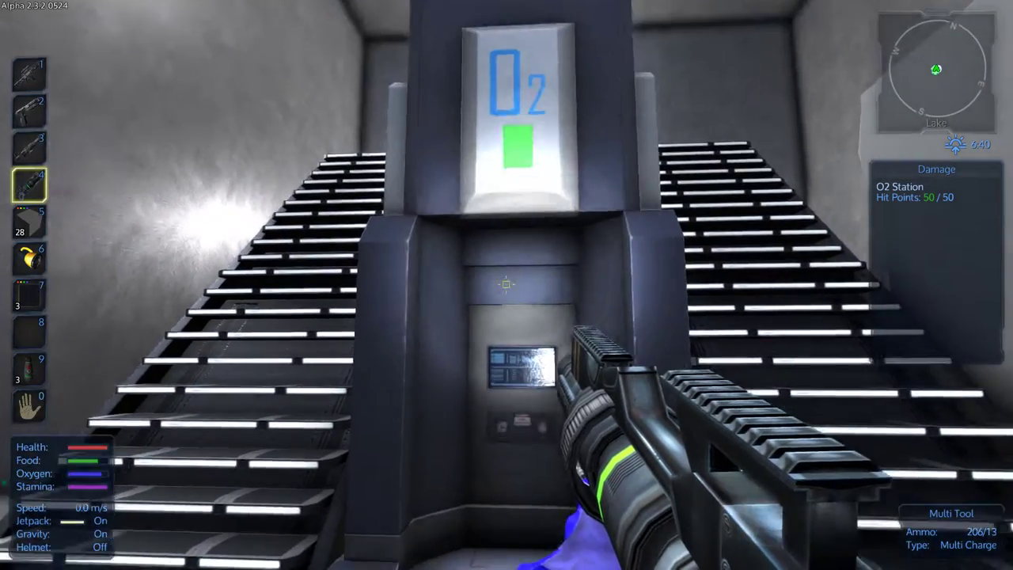
left_click_drag(506, 285, 506, 284)
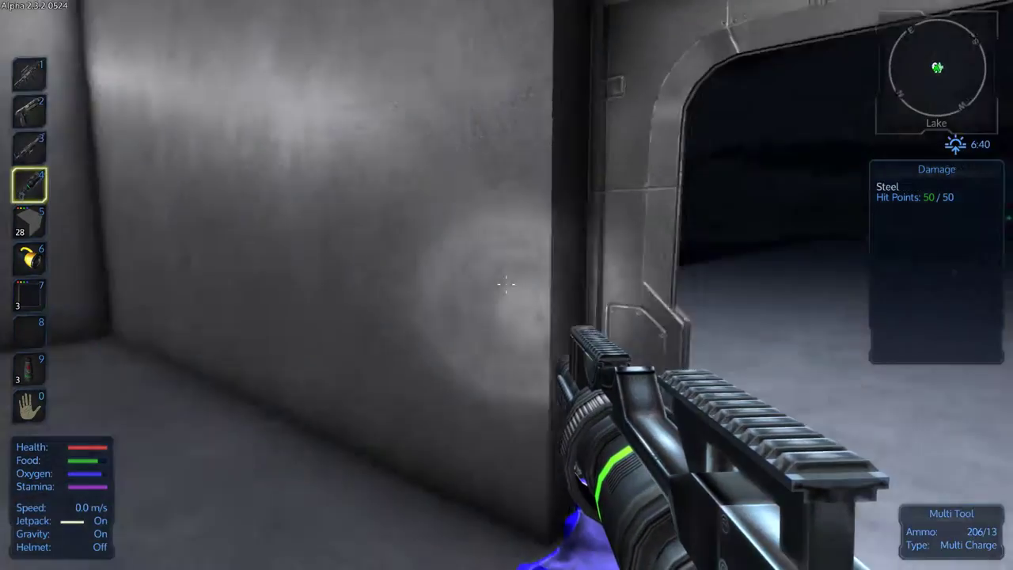
- Walk back out onto the terrain, then return through the base door
key("w")
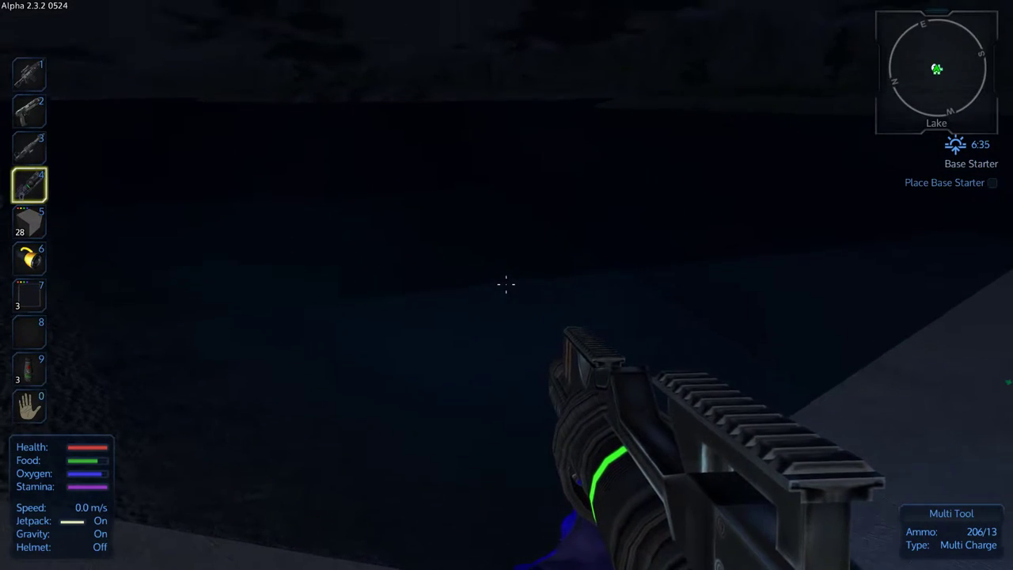
key("w")
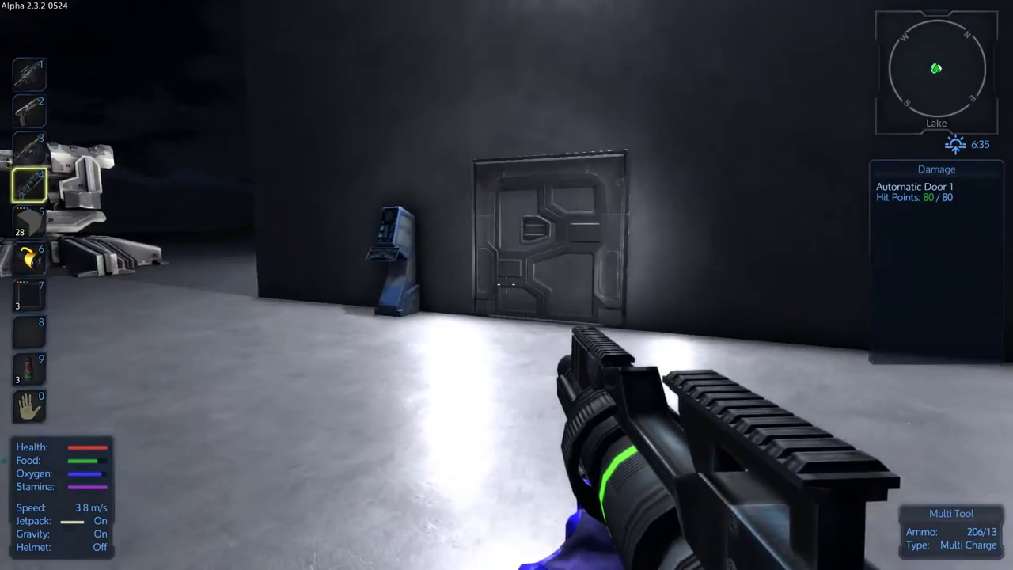
key("w")
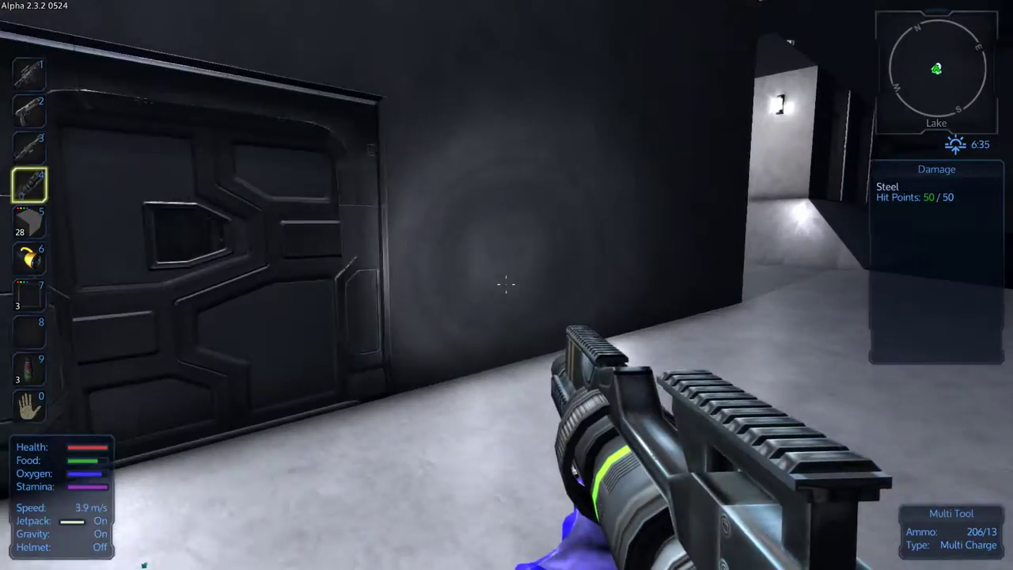
key("w")
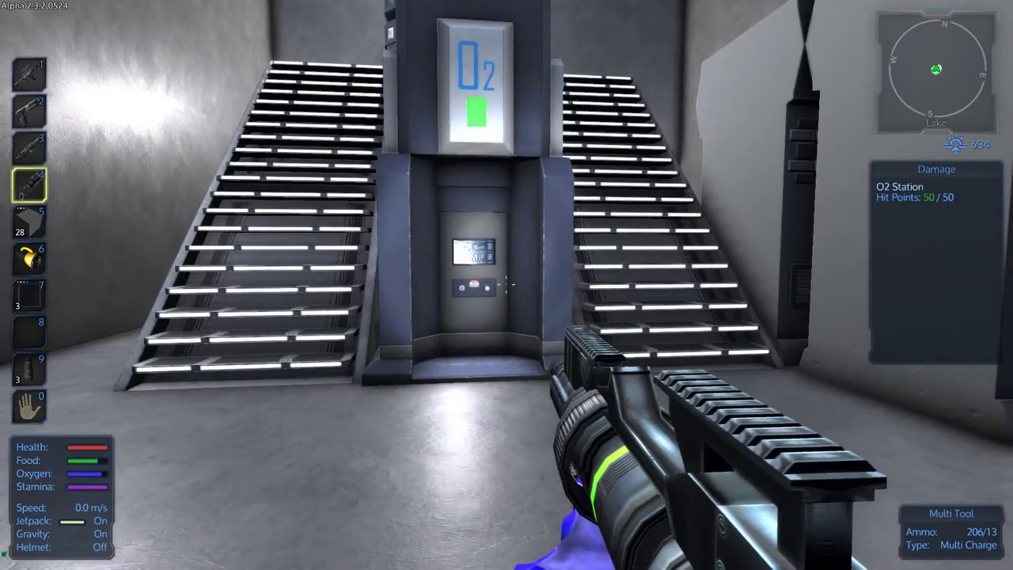
- Stand between the staircases and inspect the O2 station's large tanks
key("w")
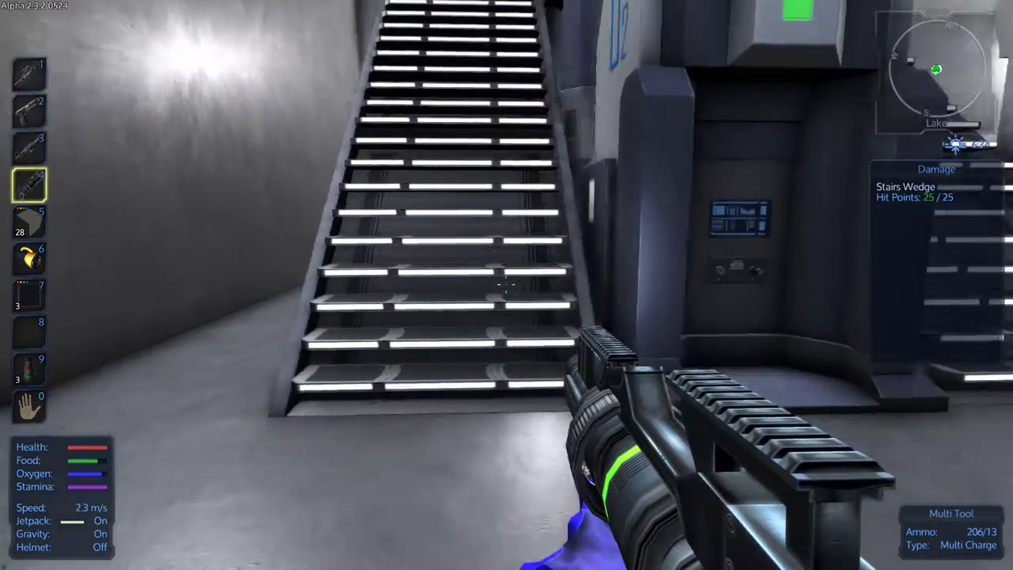
key("w")
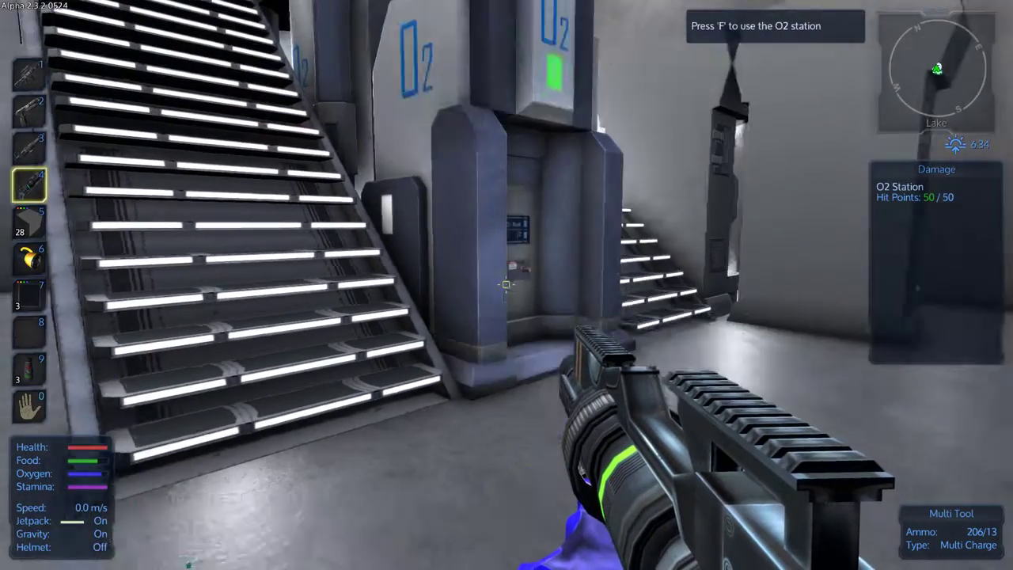
key("w")
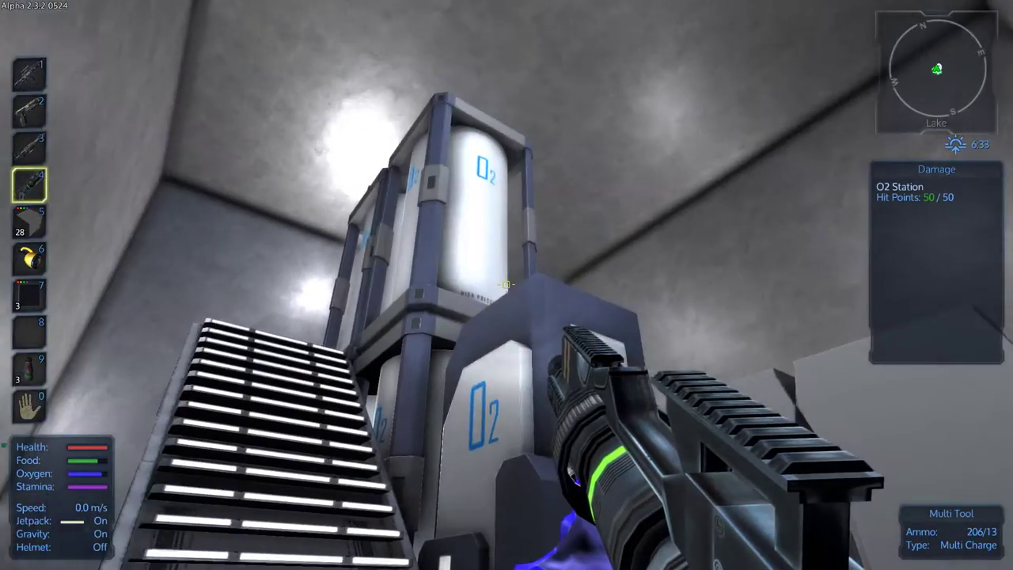
key("w")
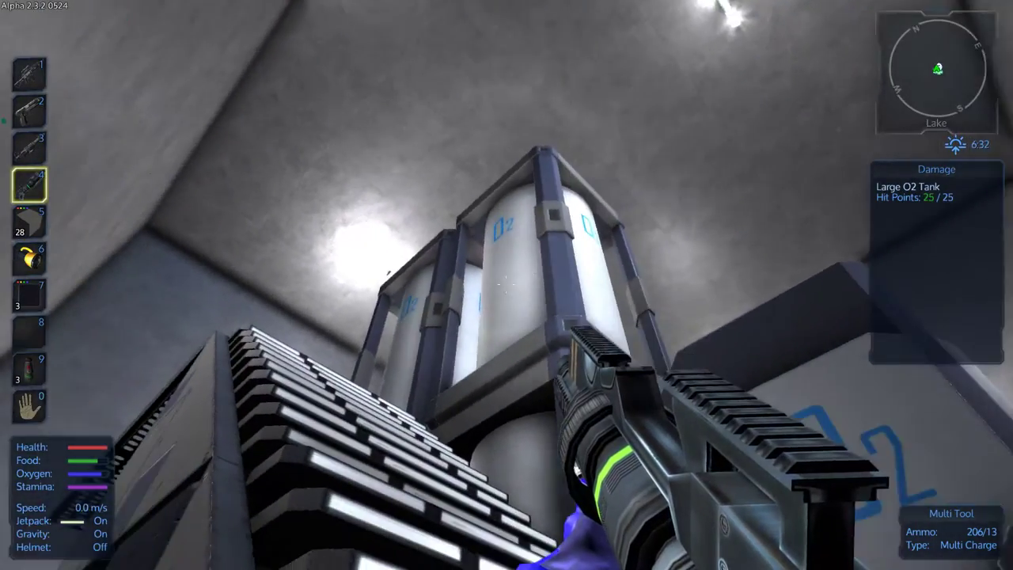
key("w")
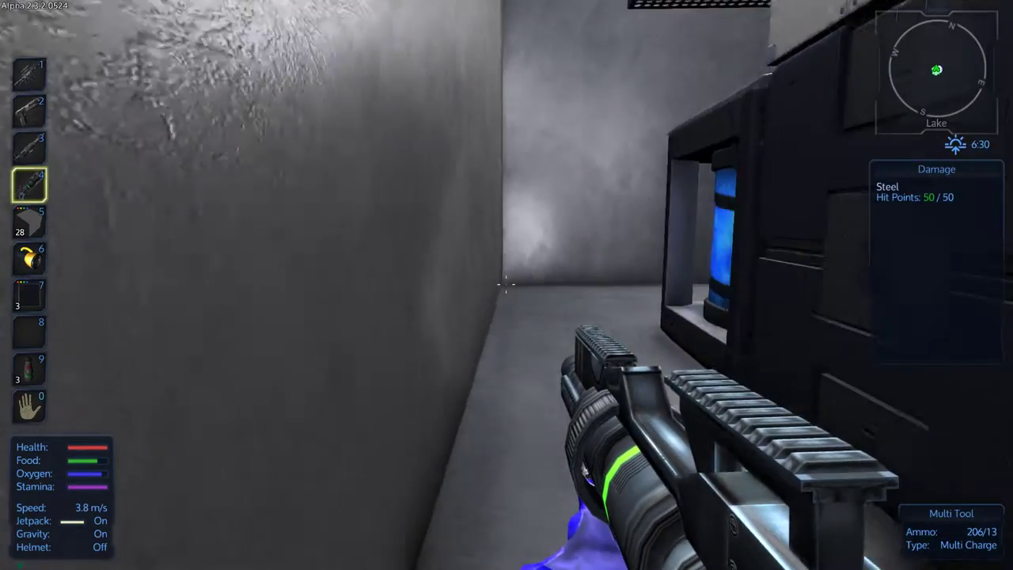
- Walk down the corridor to face the Fuel Tank (T1)
key("w")
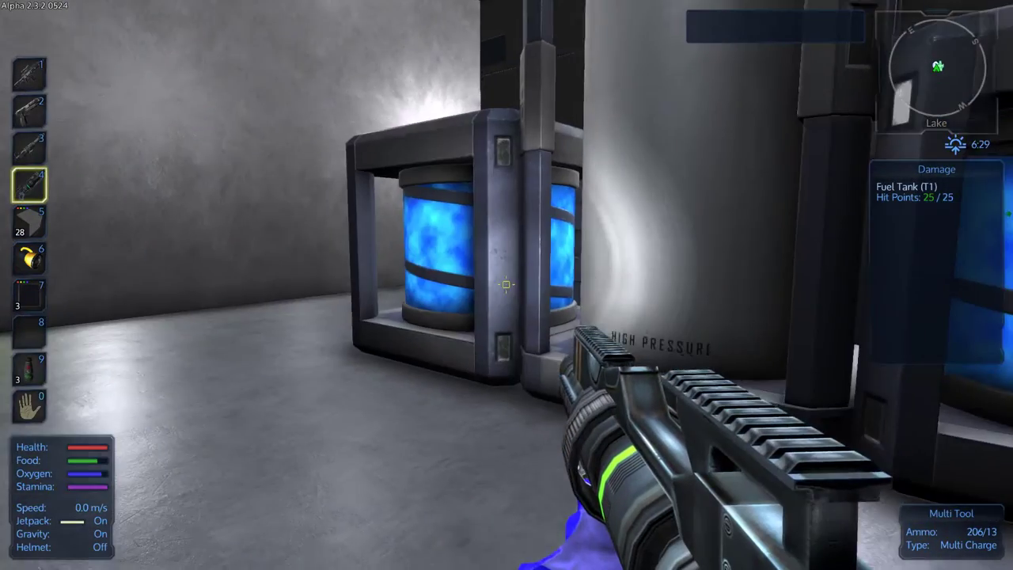
key("w")
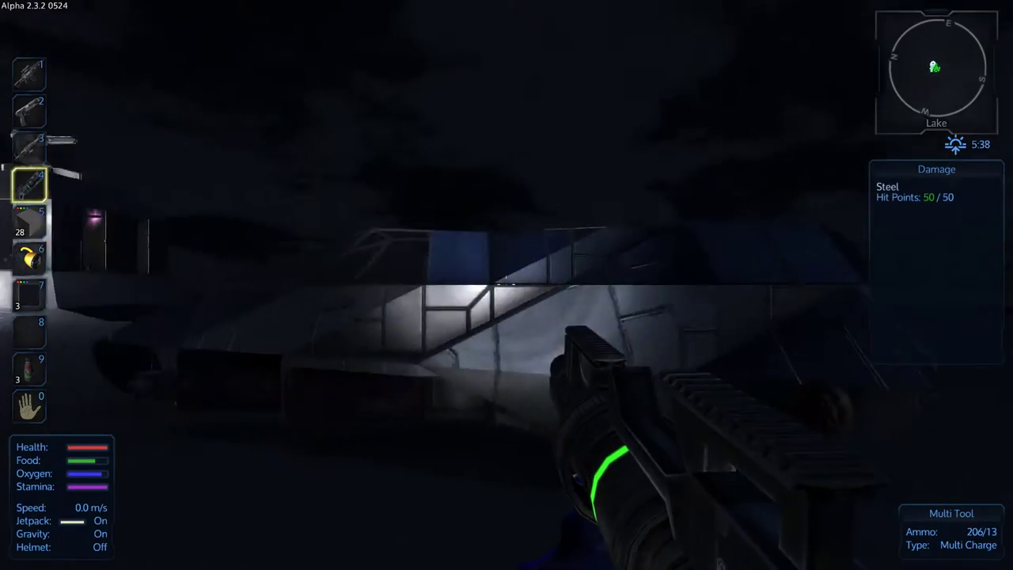
- Walk up to the parked small vessel's cockpit
key("w")
- Circle to the small vessel's rear and along its hull past the directional thruster
key("w")
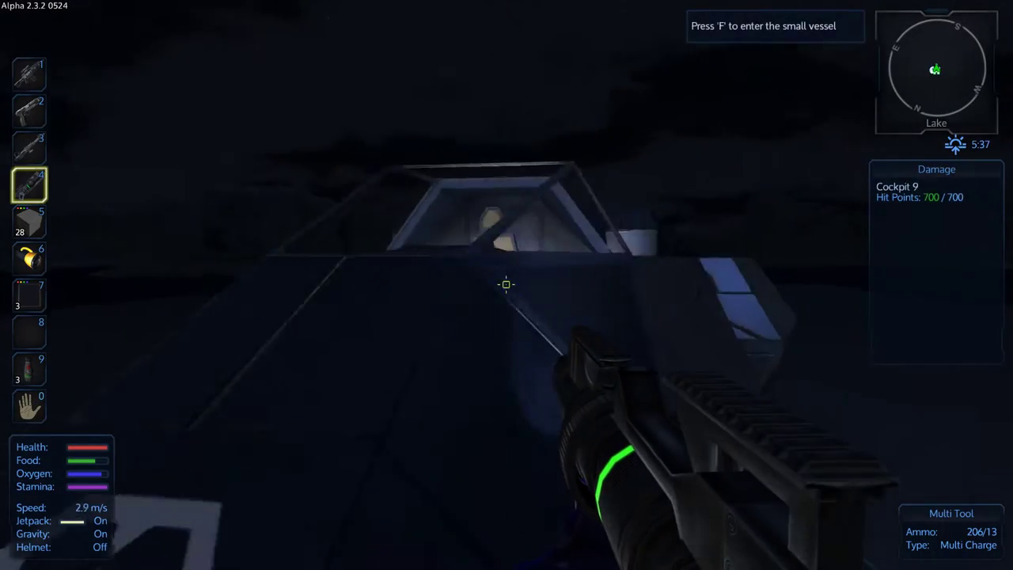
key("w")
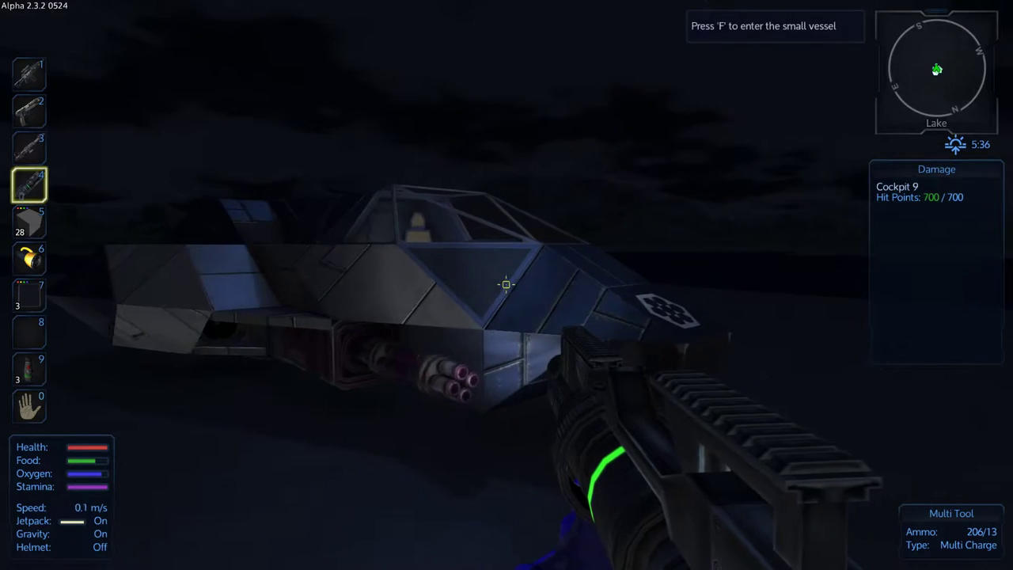
key("w")
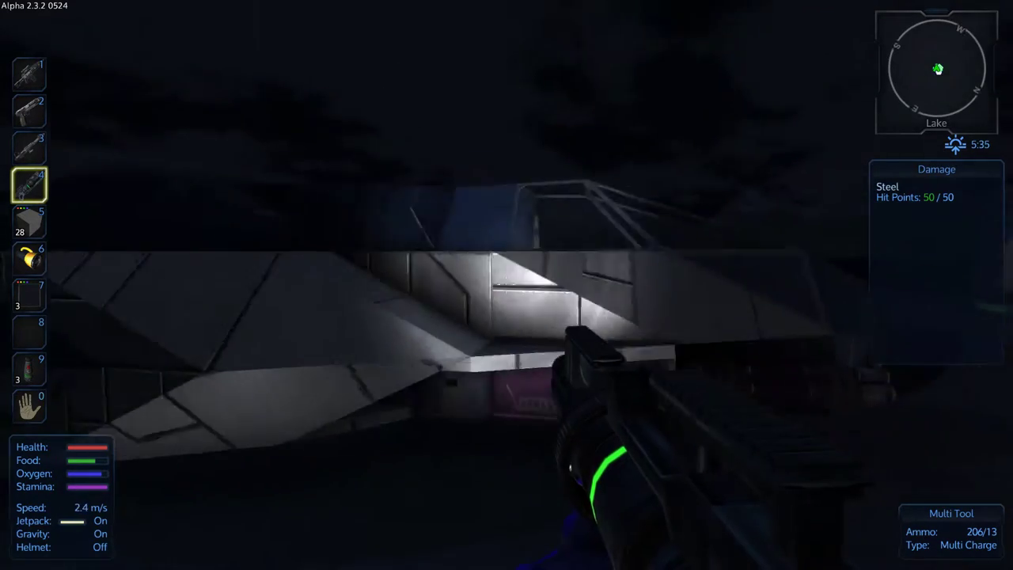
key("w")
key("w")
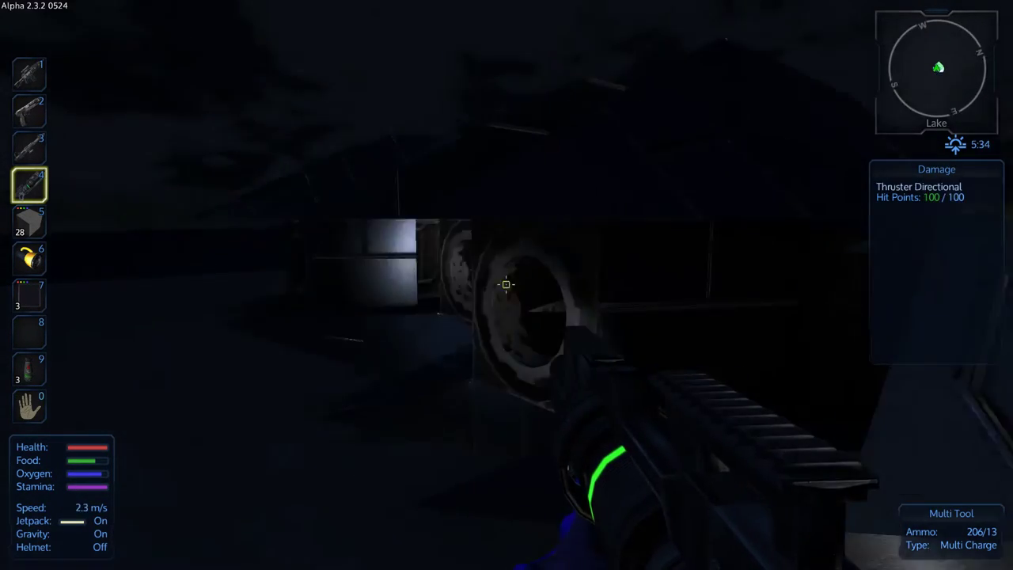
key("w")
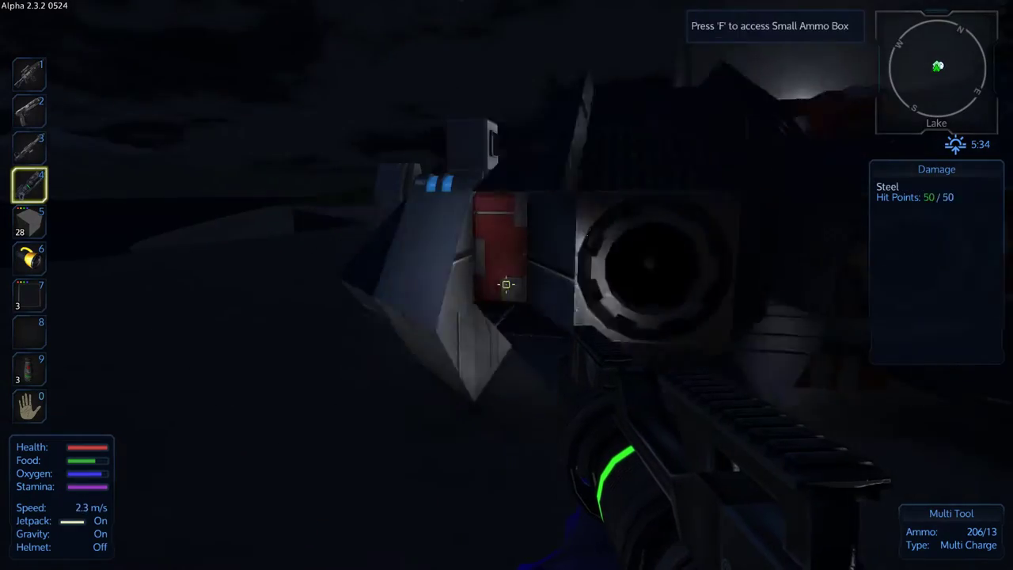
key("w")
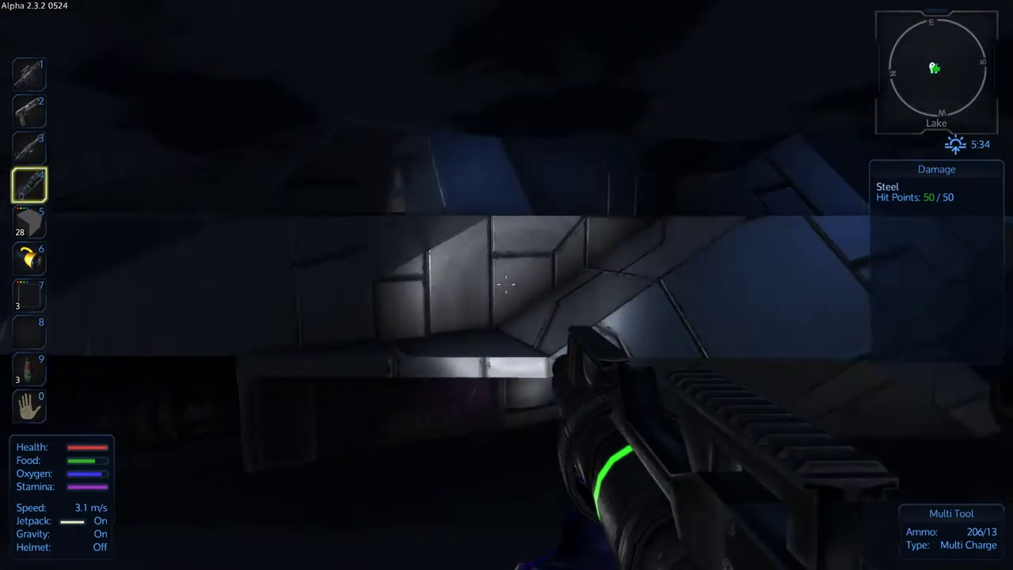
key("w")
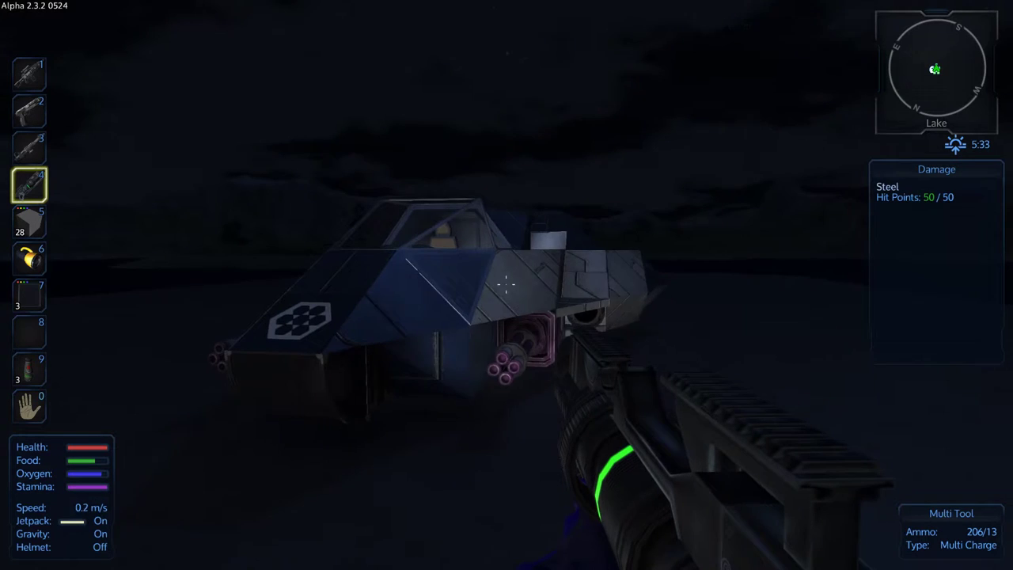
key("w")
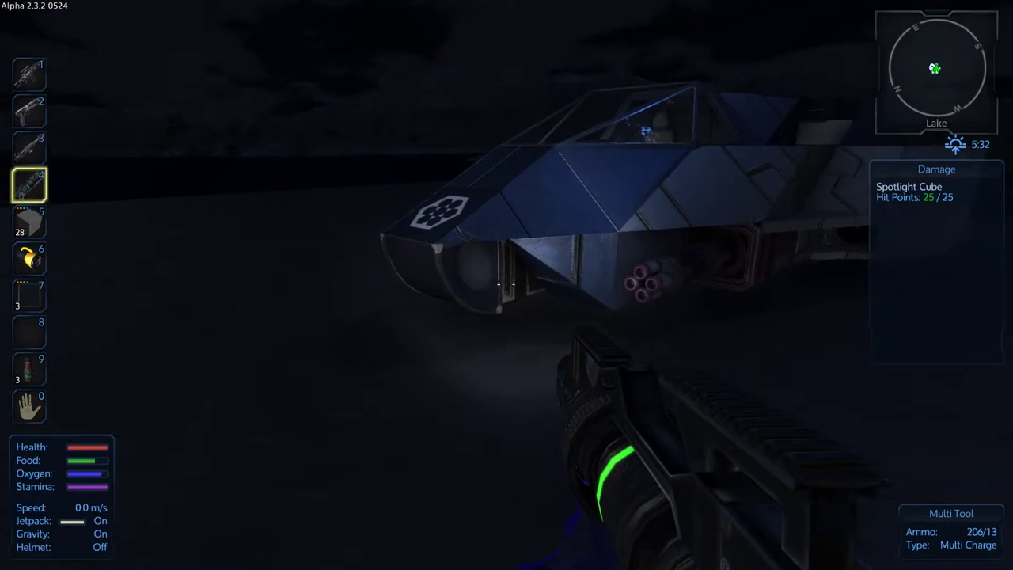
- Walk to the vessel's front, view the cockpit, and continue around its other side
key("w")
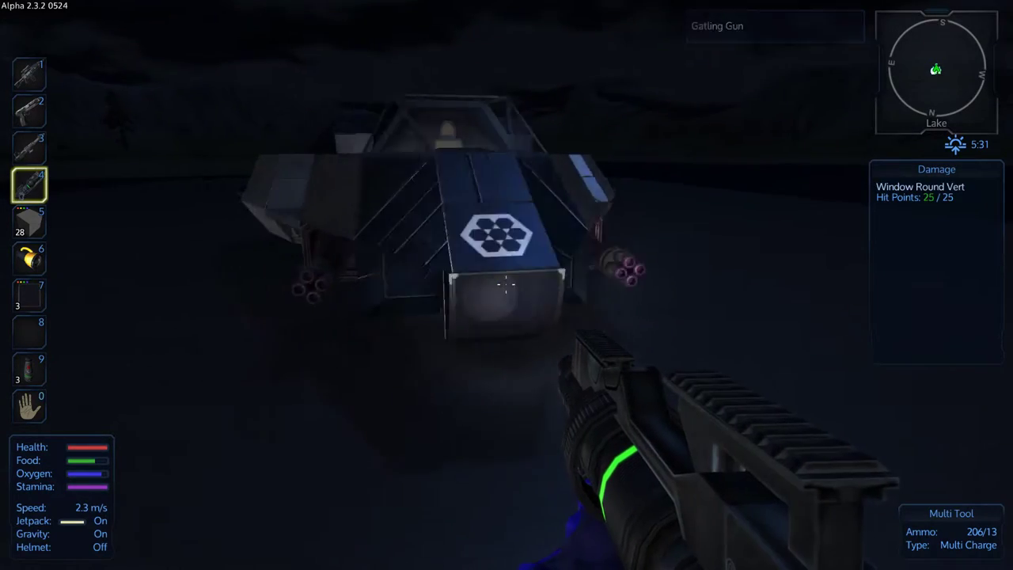
key("w")
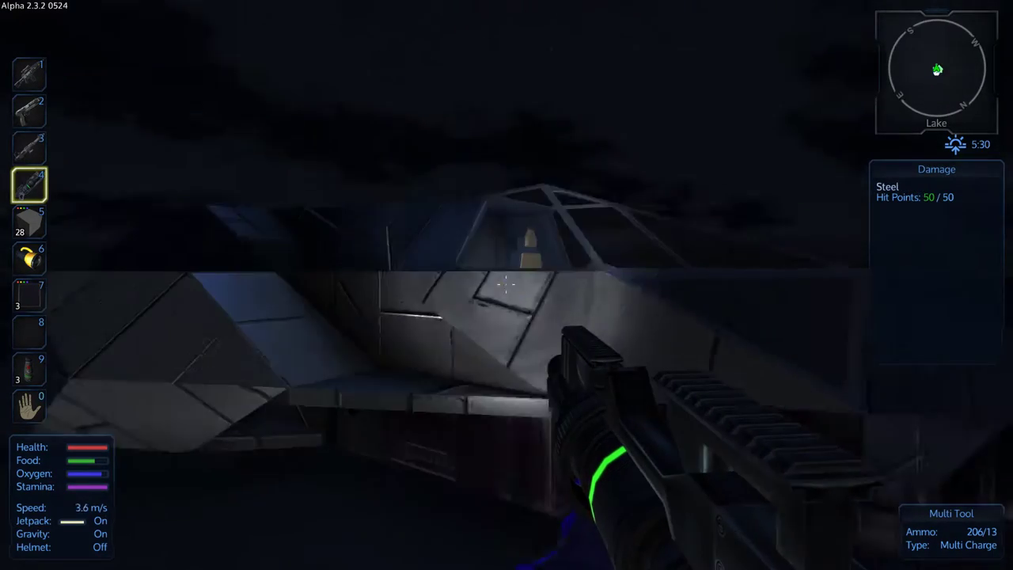
key("s")
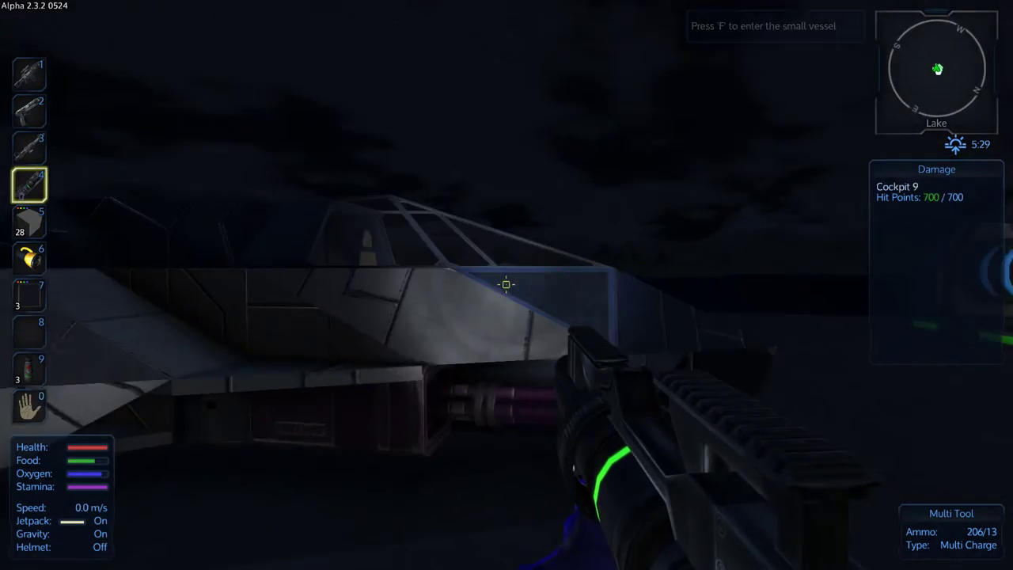
key("w")
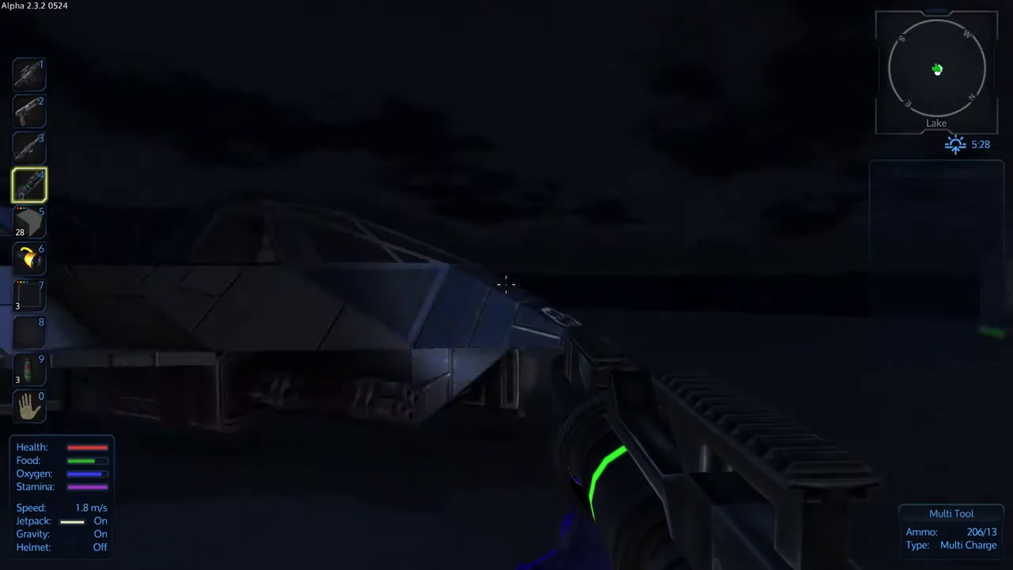
key("w")
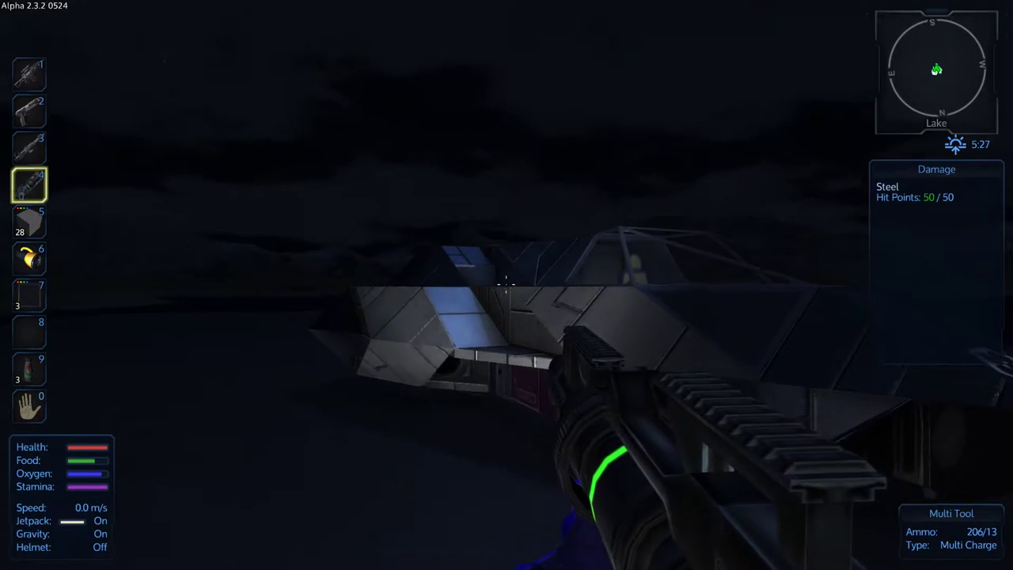
key("w")
key("w")
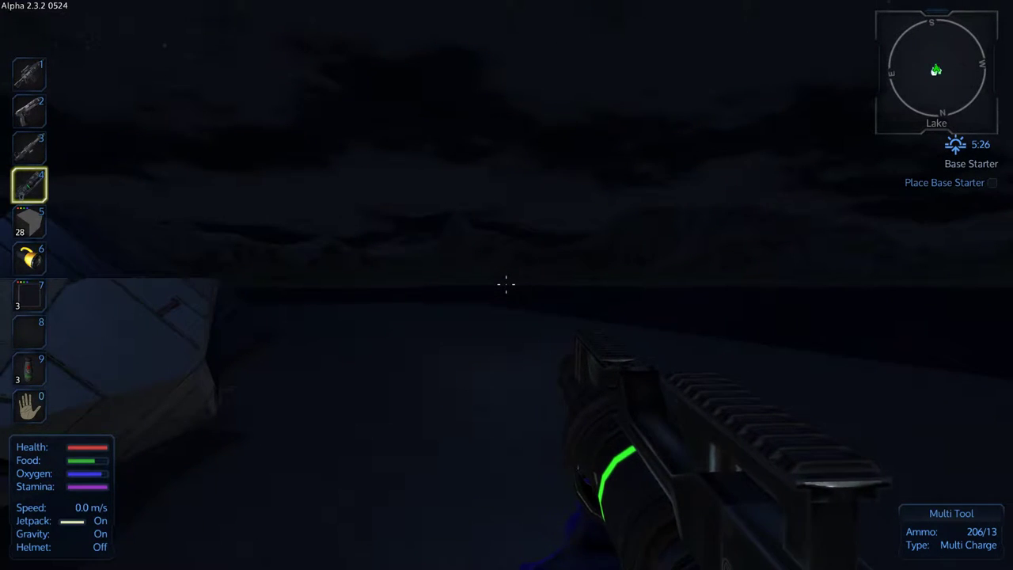
- Walk from the small vessel past the food processor to the Large Constructor
key("w")
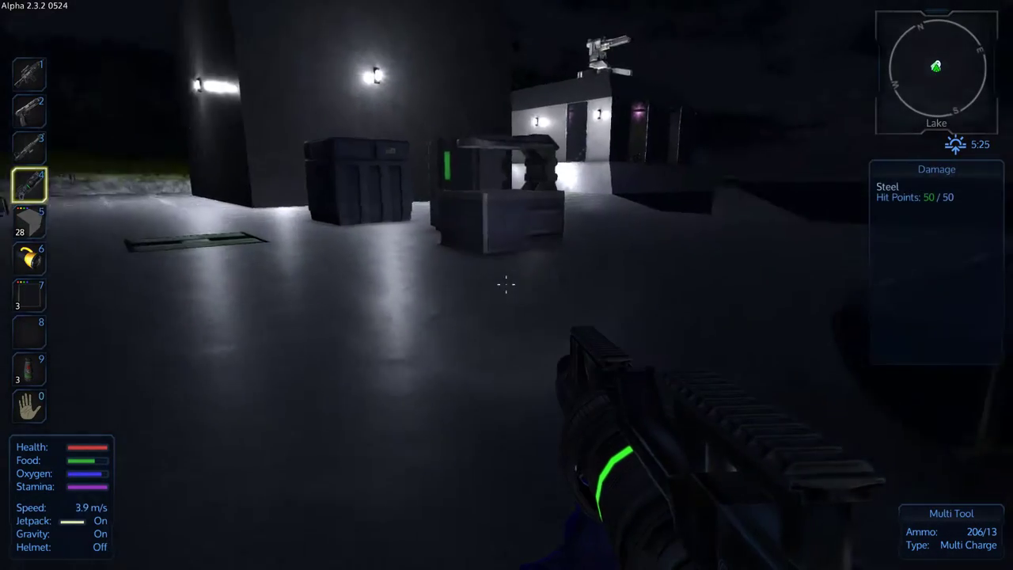
key("w")
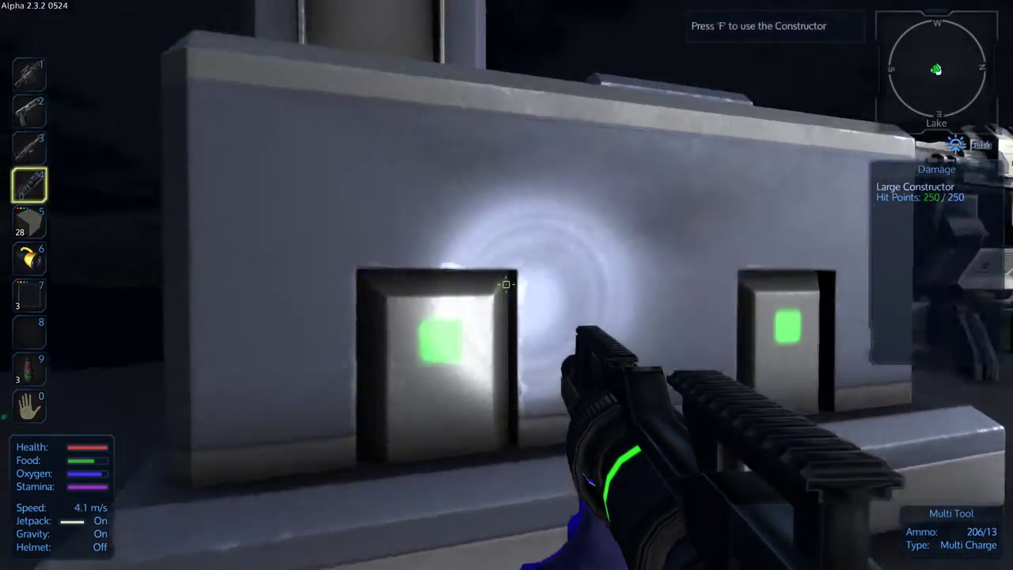
key("f")
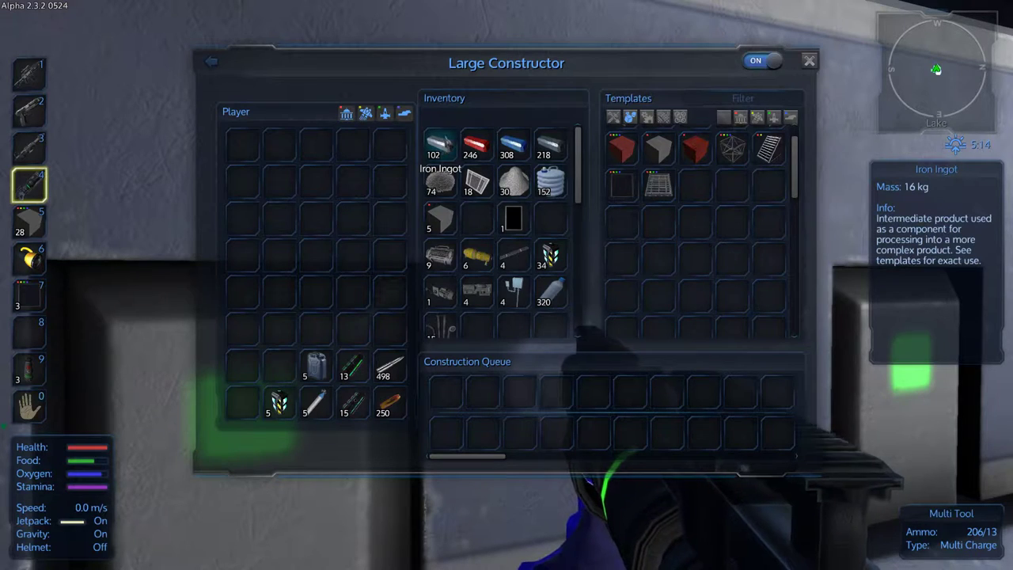
key("Escape")
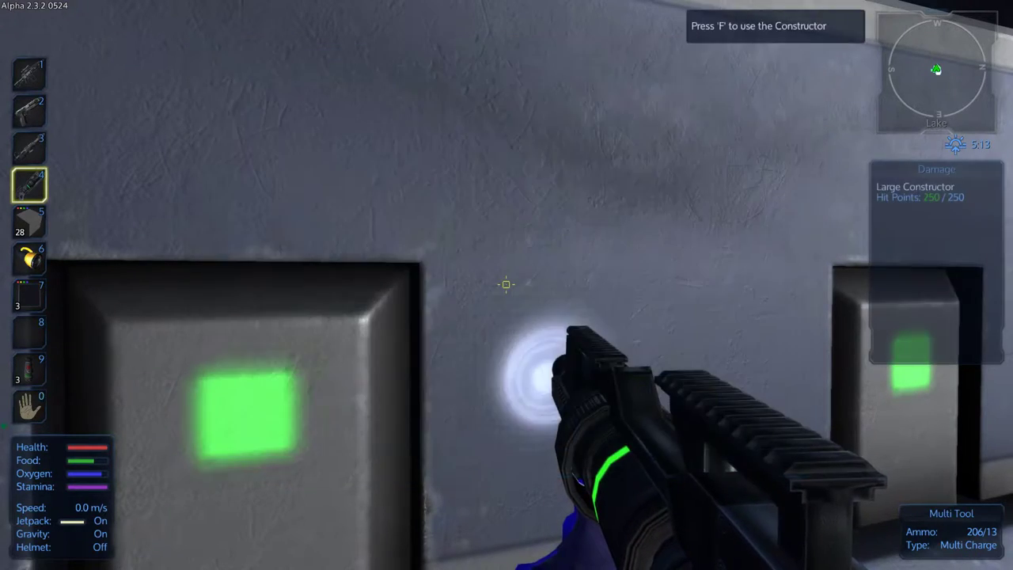
key("w")
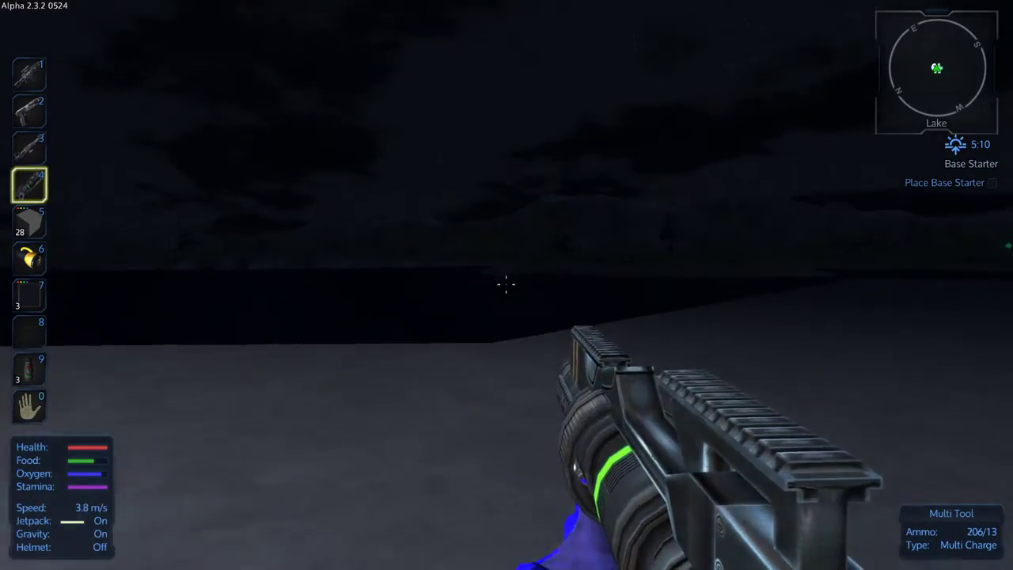
- Equip the building blocks from slot 5 and walk past the turret onto open terrain
key("w")
key("w")
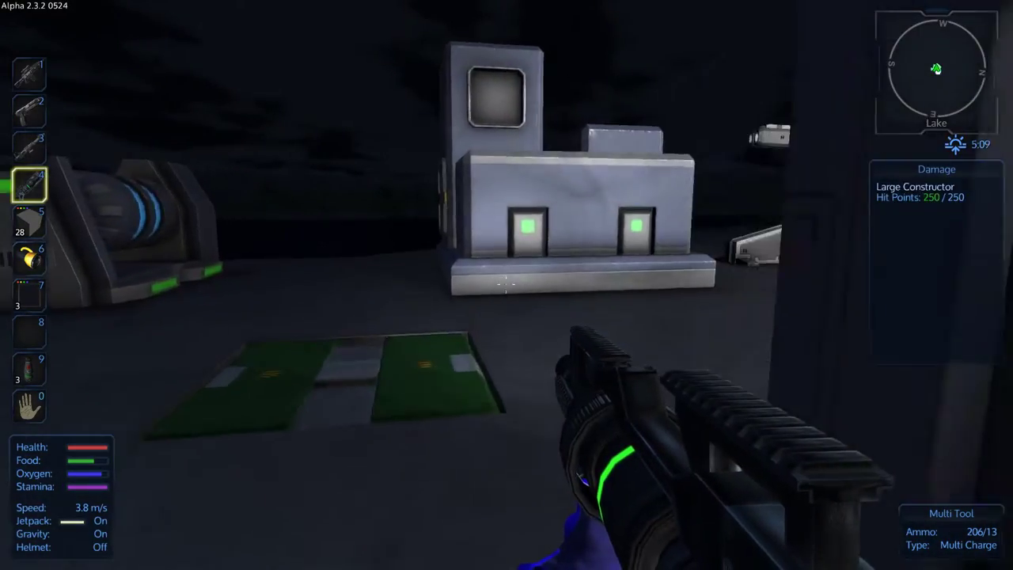
key("w")
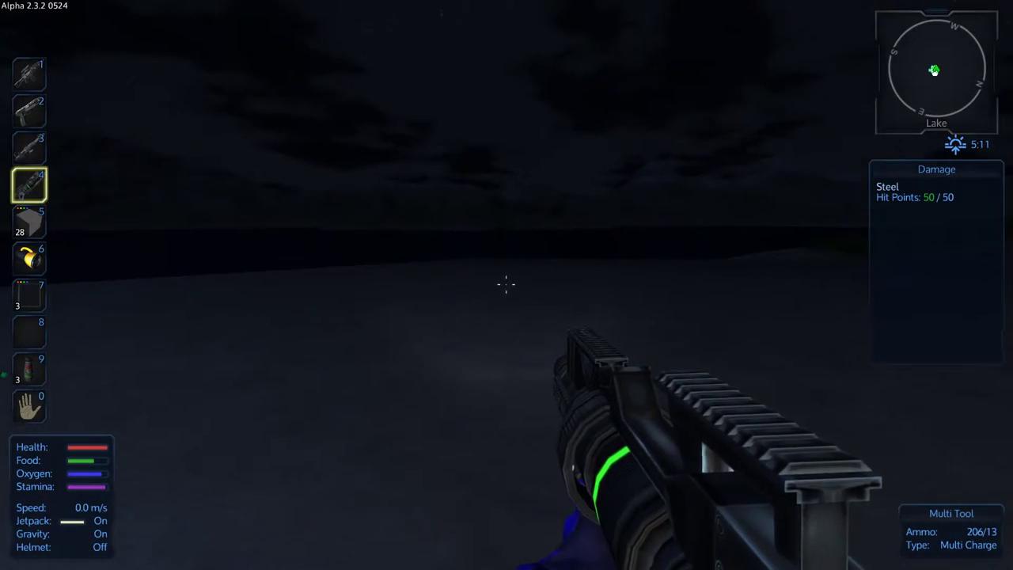
key("5")
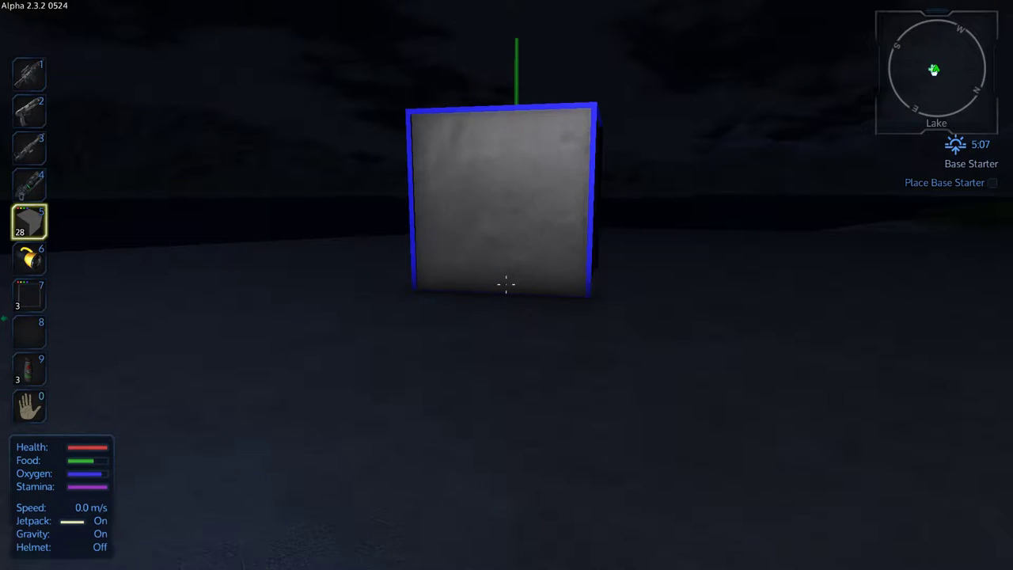
key("w")
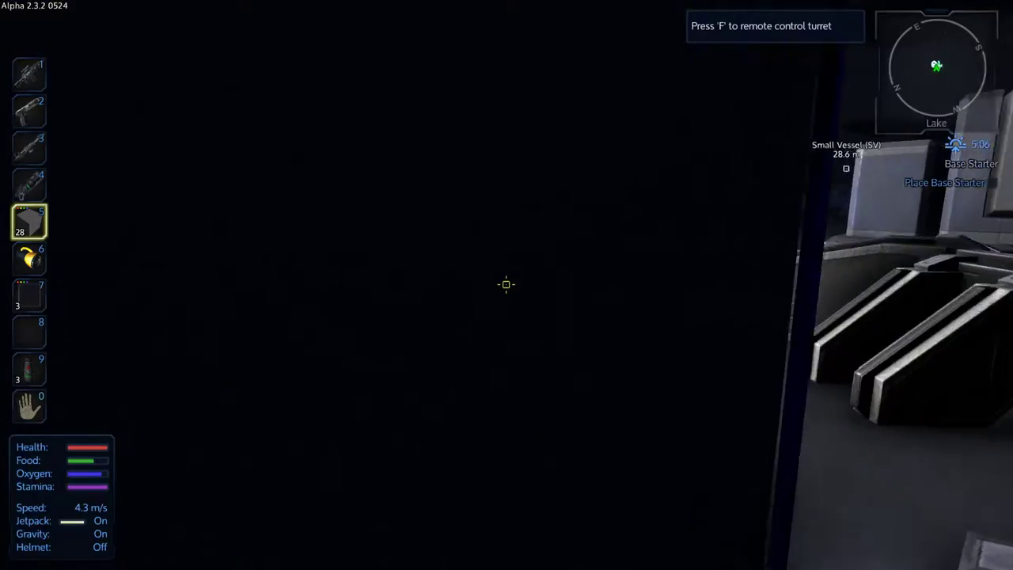
key("w")
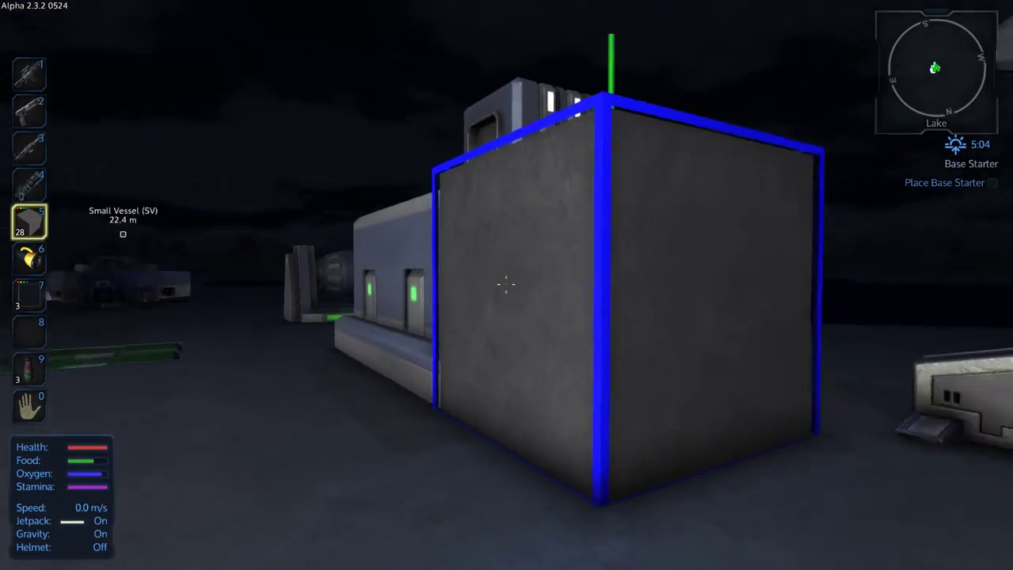
left_click_drag(506, 284, 506, 284)
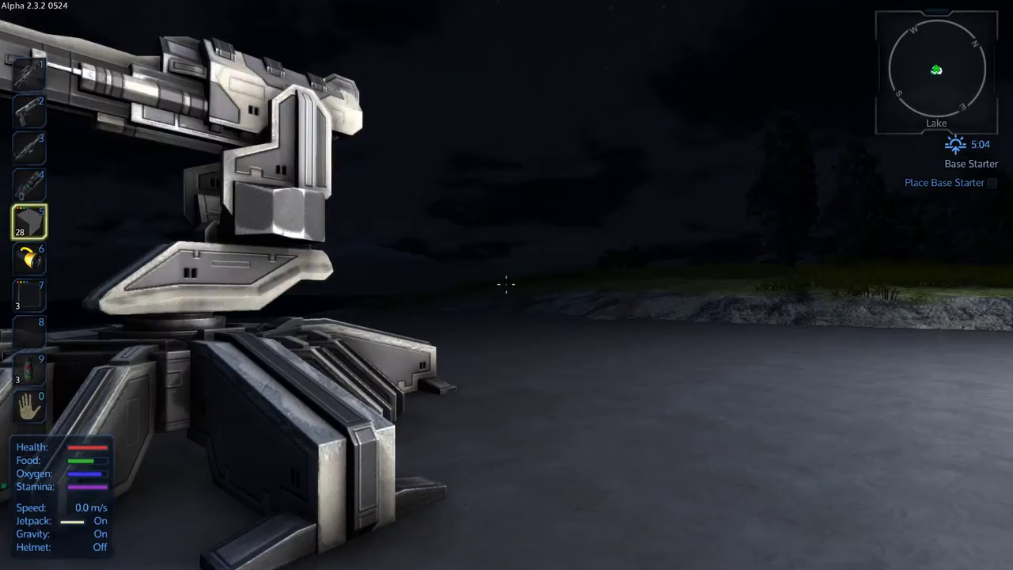
key("w")
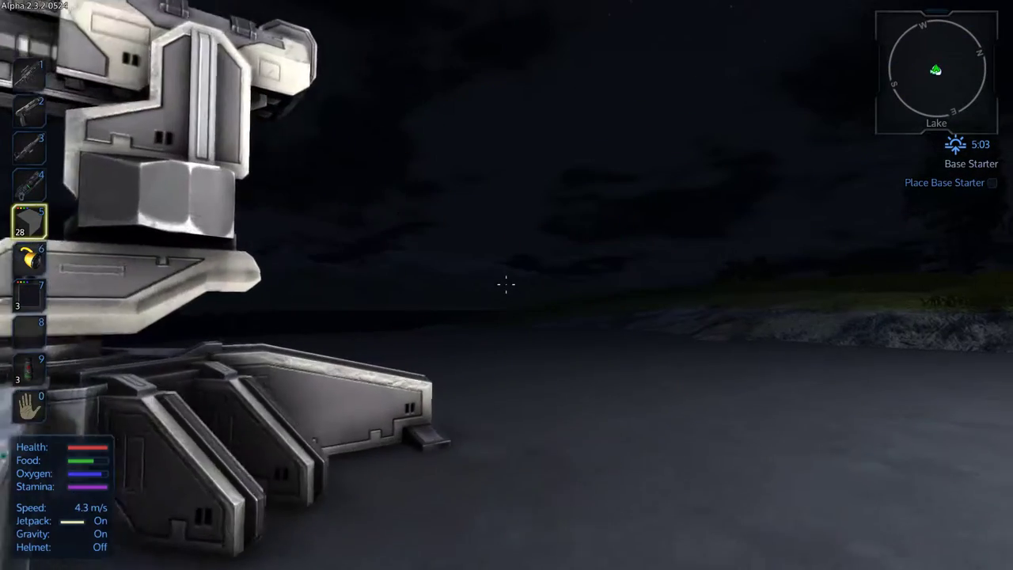
key("w")
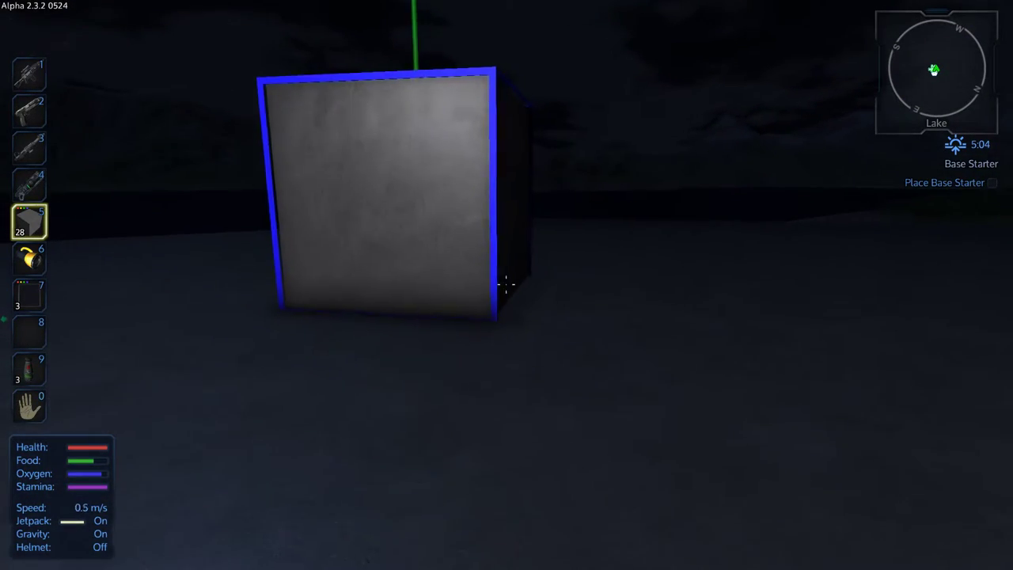
- Place two building blocks side by side and step around to view them
left_click(506, 284)
key("d")
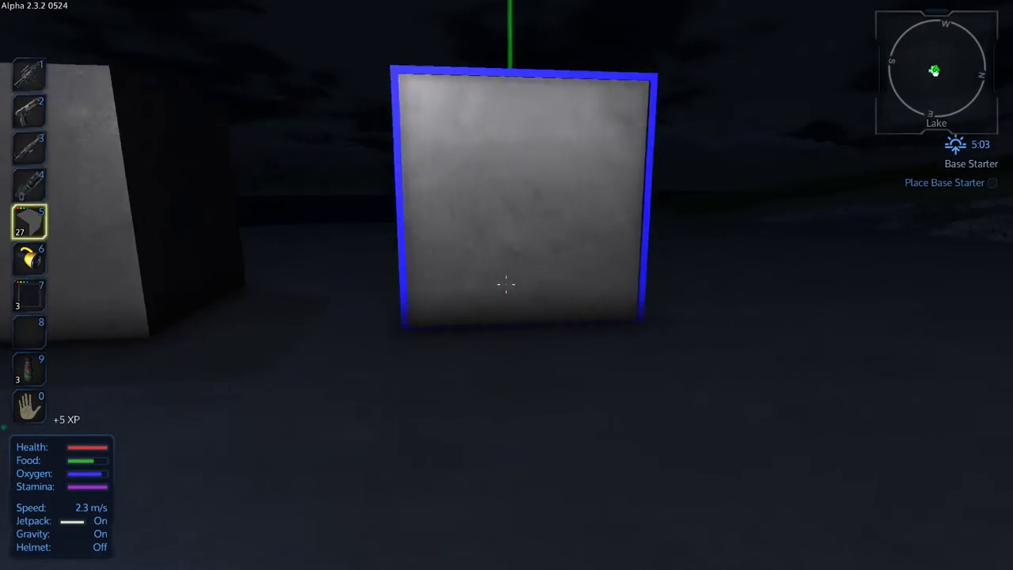
key("a")
left_click(506, 285)
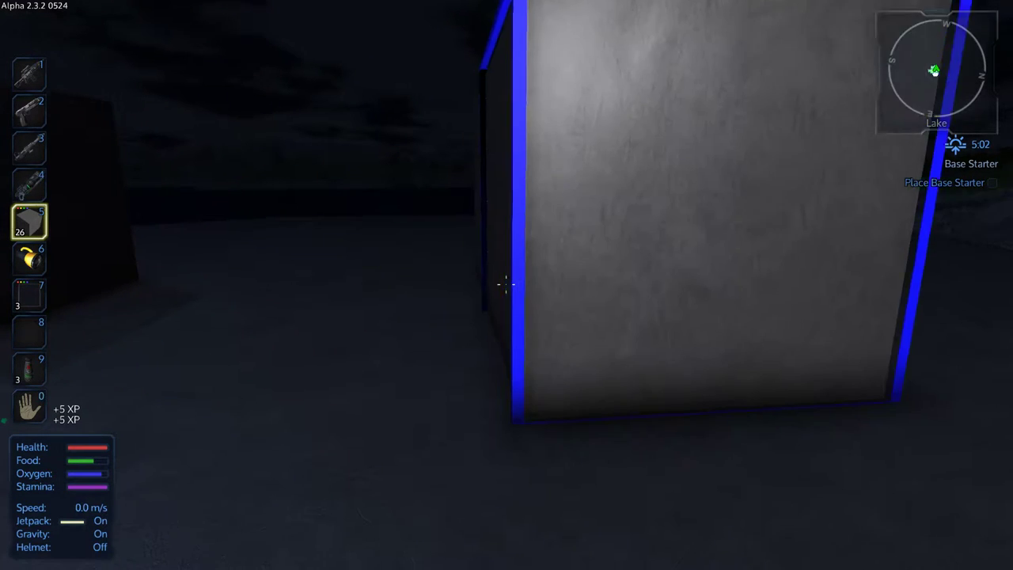
key("s")
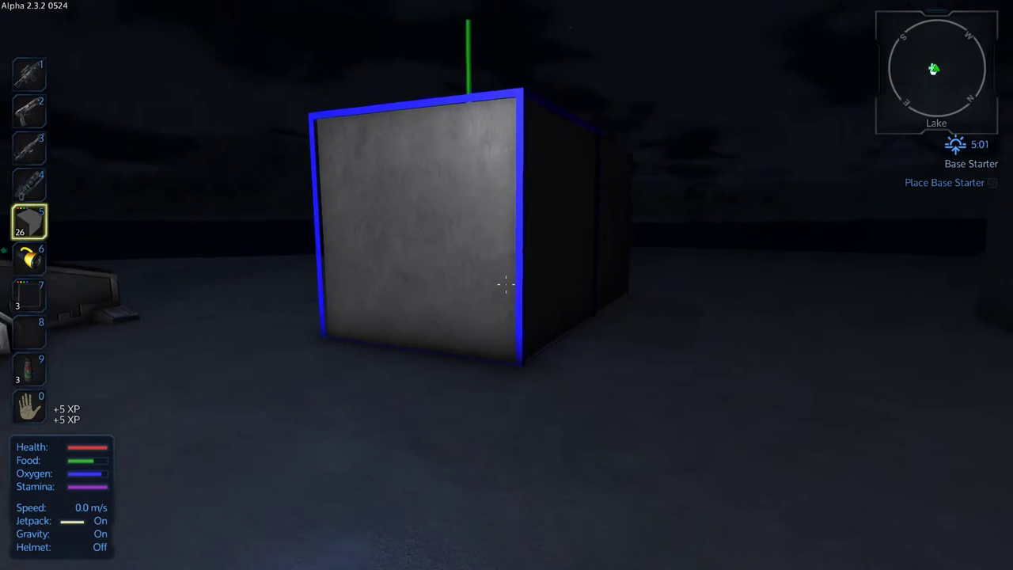
key("a")
key("w")
key("s")
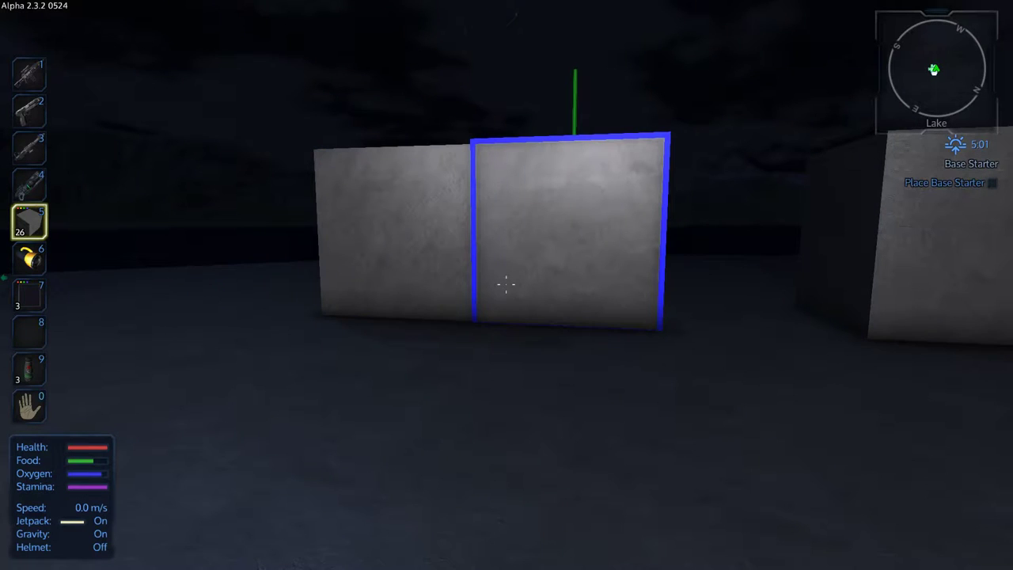
key("w")
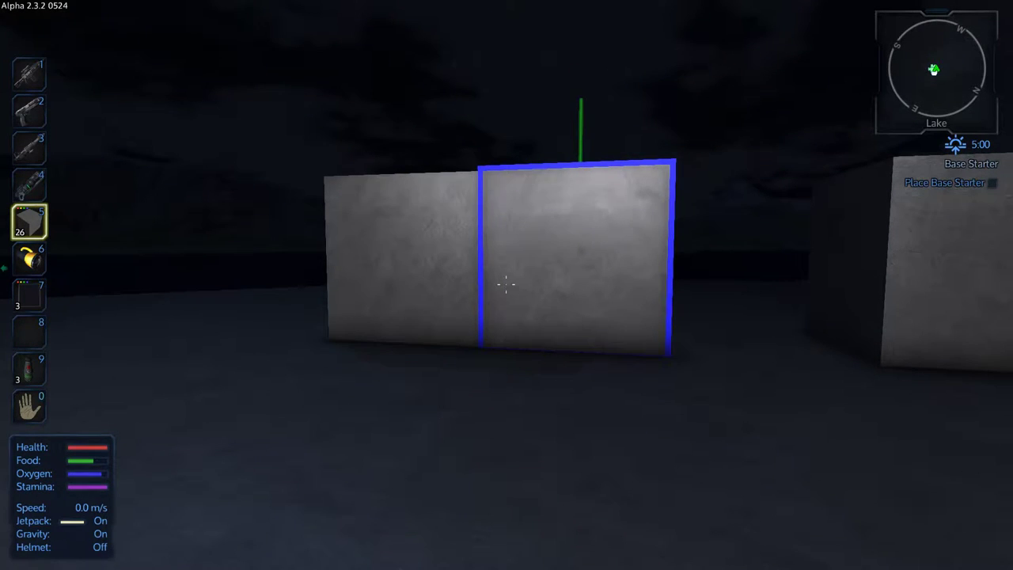
key("a")
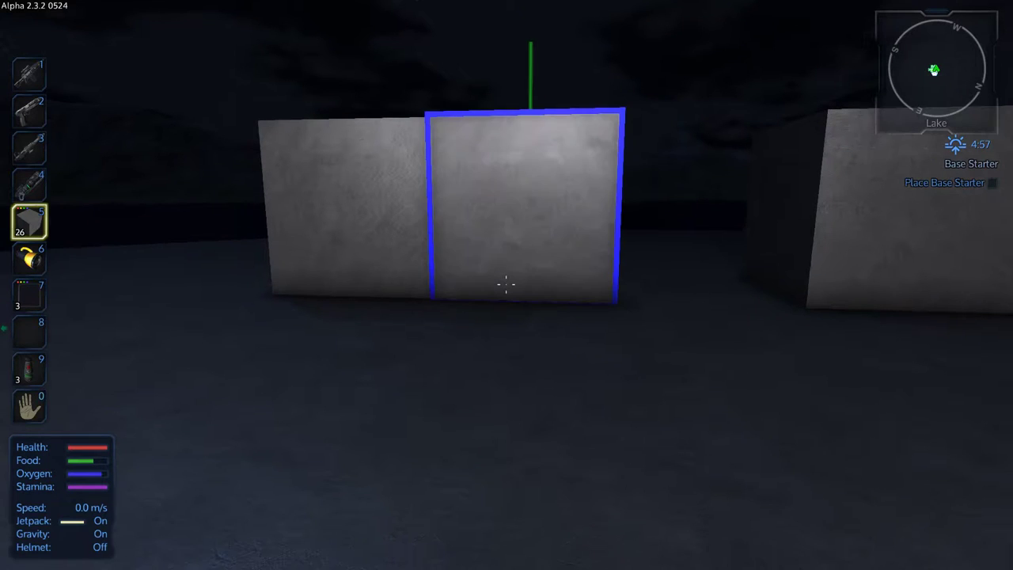
- Switch the block shape to a flat wall and place three grey wall blocks
right_click(506, 284)
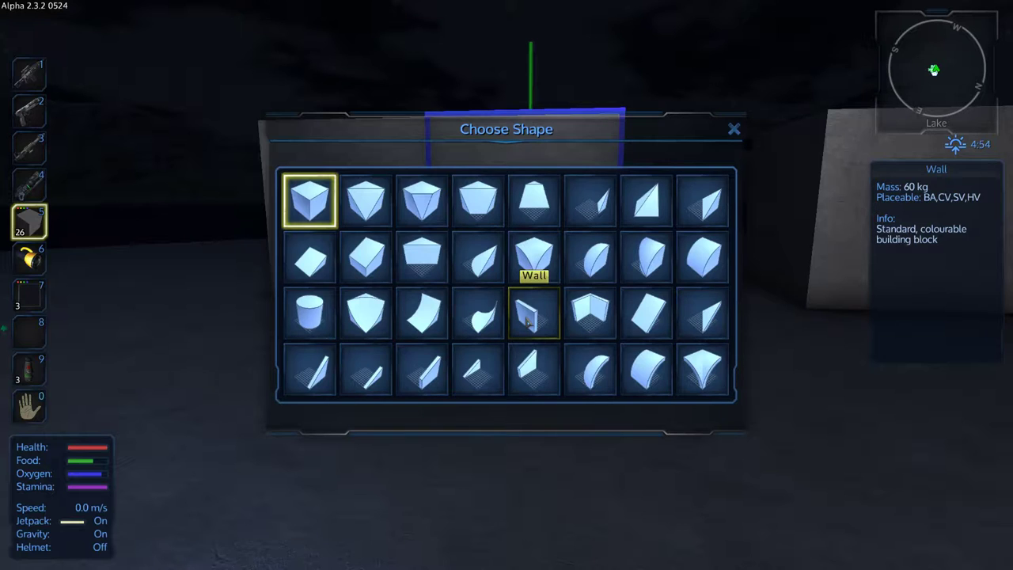
left_click(526, 321)
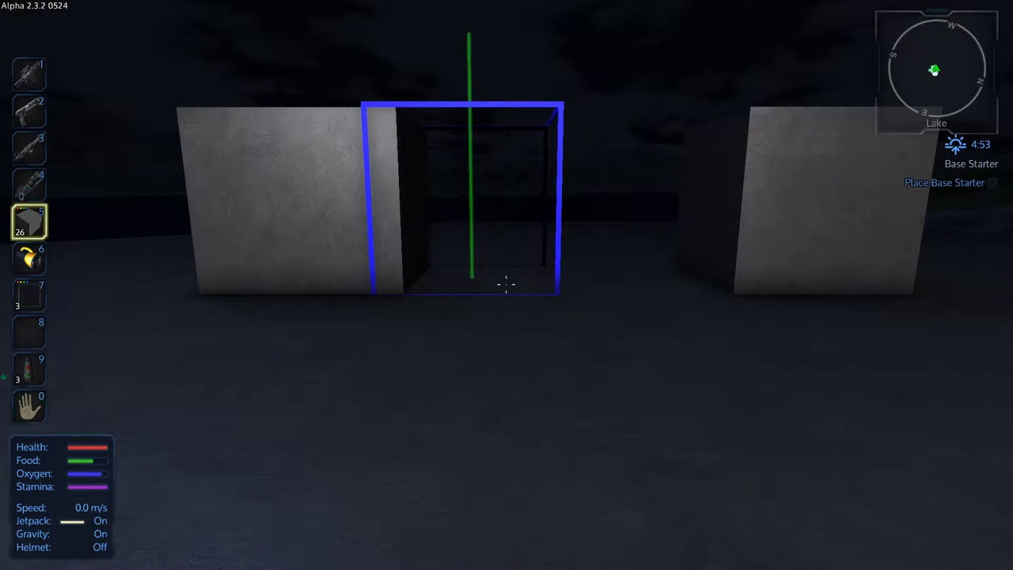
left_click(506, 284)
left_click(506, 283)
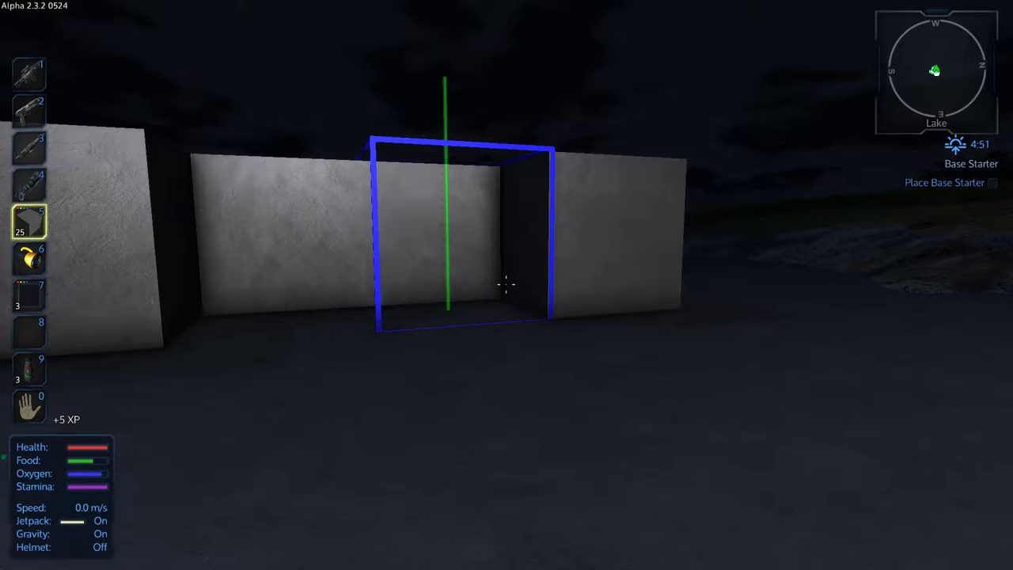
left_click(506, 284)
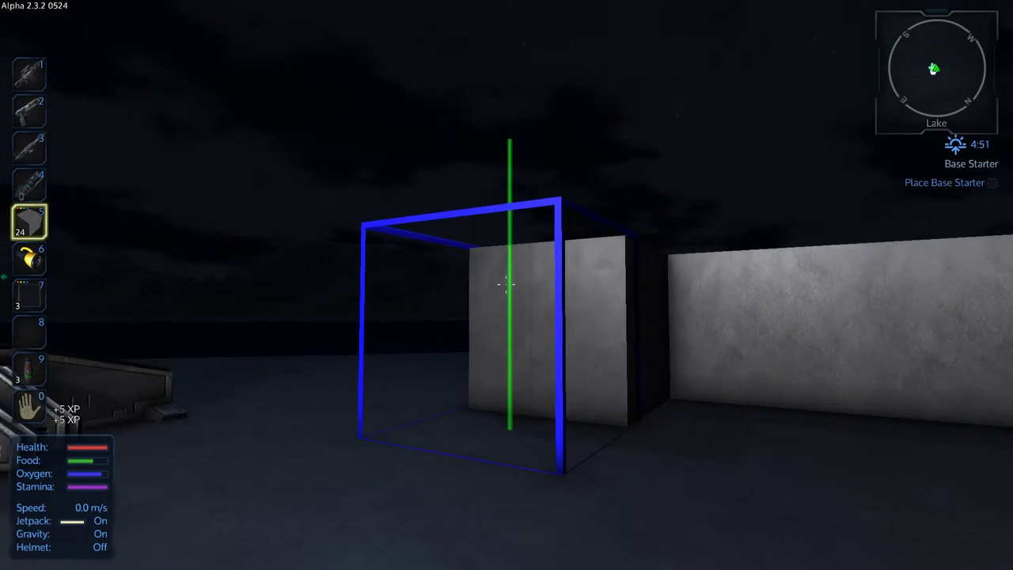
key("w")
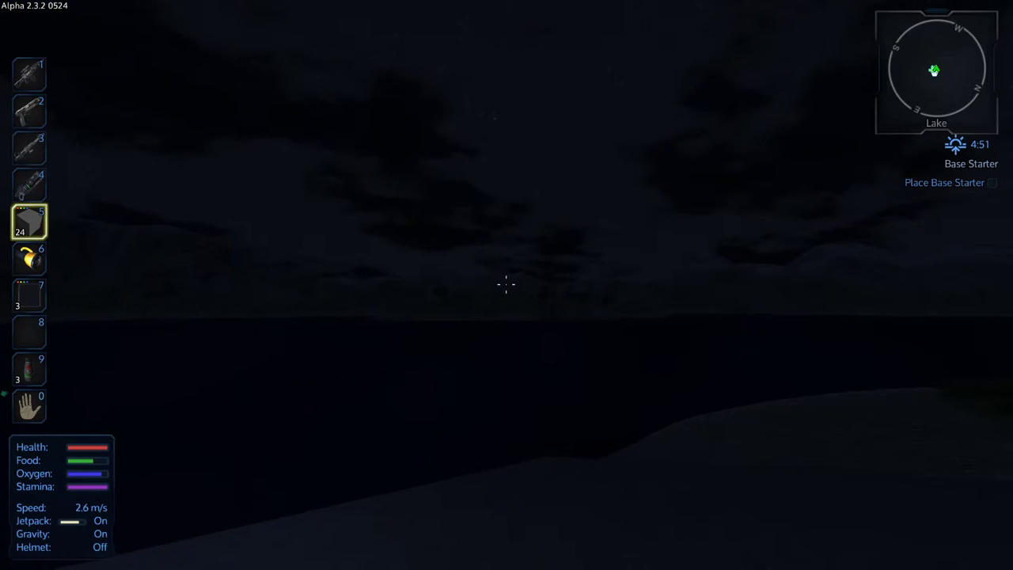
key("w")
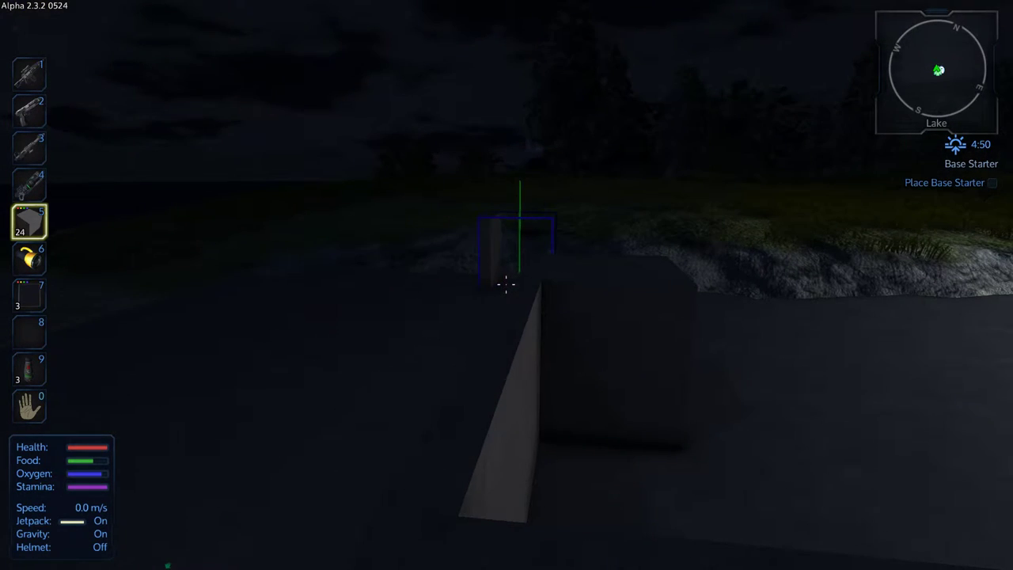
- Switch the block shape to Cube and place another cube block ahead
right_click(506, 284)
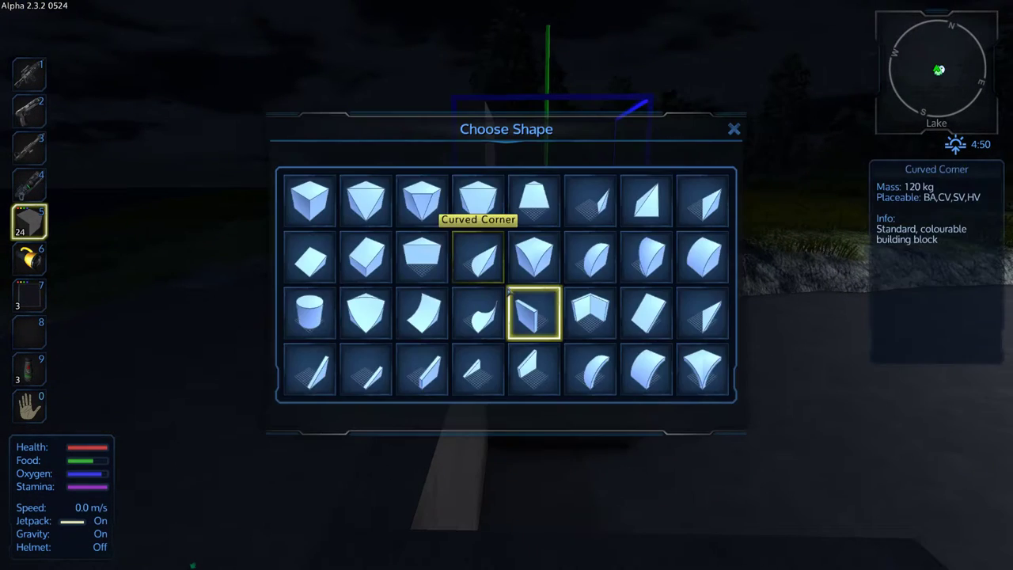
left_click(310, 202)
key("s")
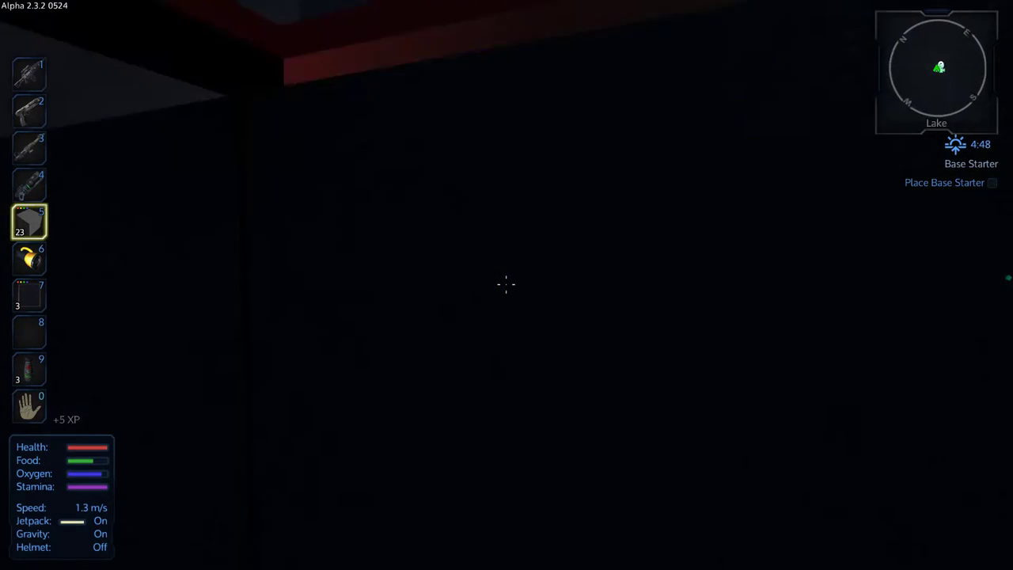
left_click(507, 285)
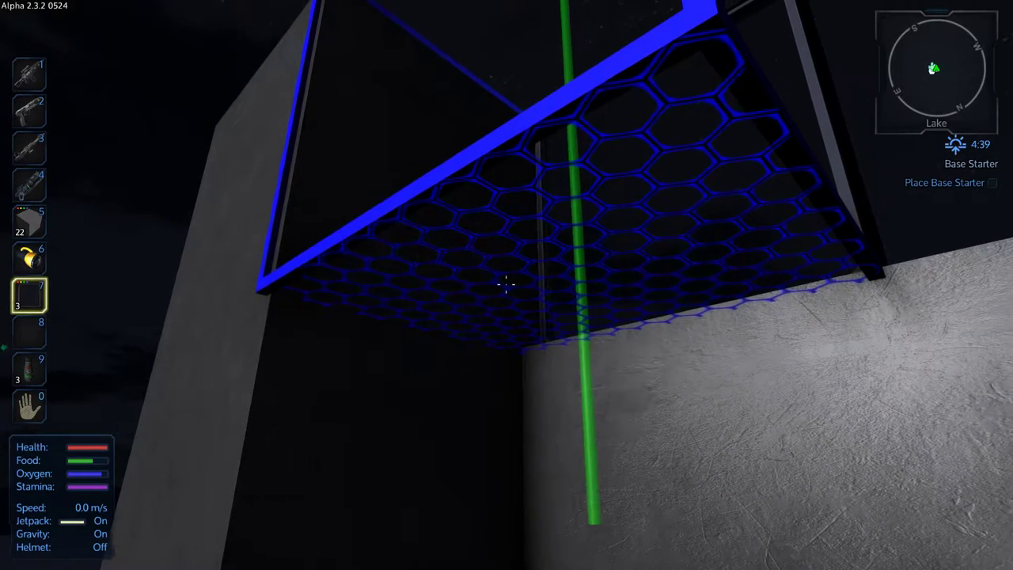
- Choose the Window Vert 1x2 window shape, then equip the assault rifle from slot 1
right_click(506, 283)
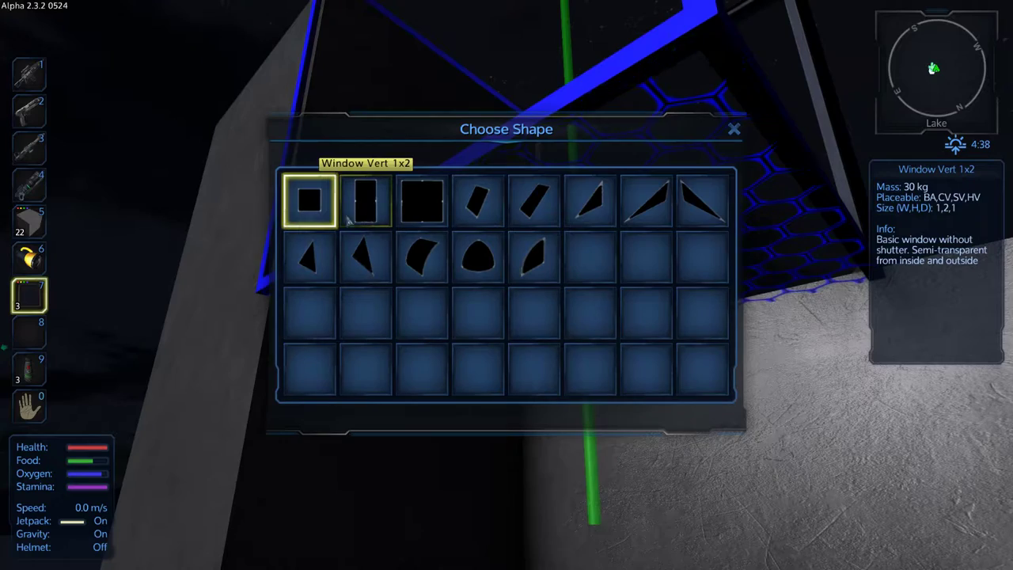
left_click(422, 202)
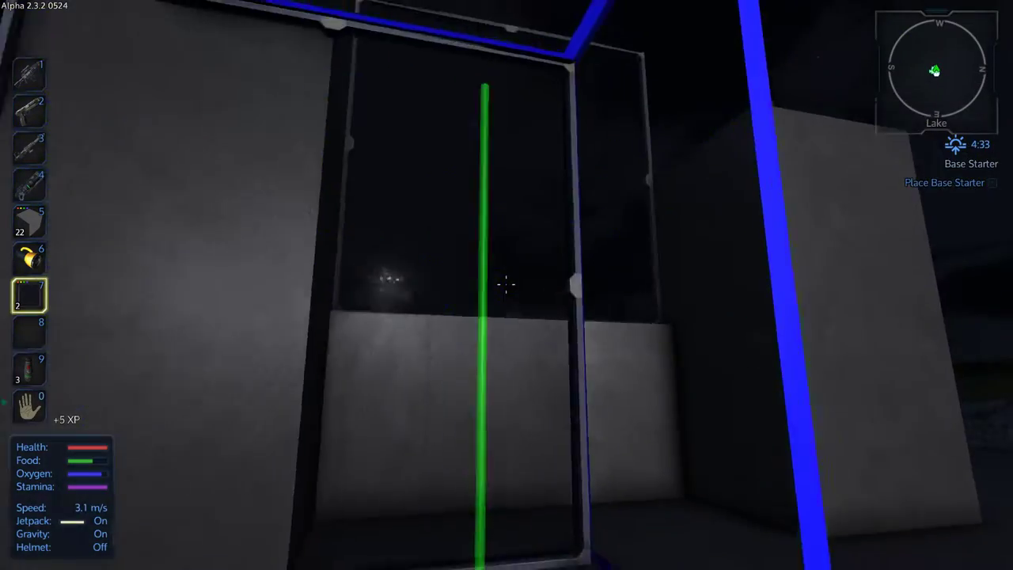
key("1")
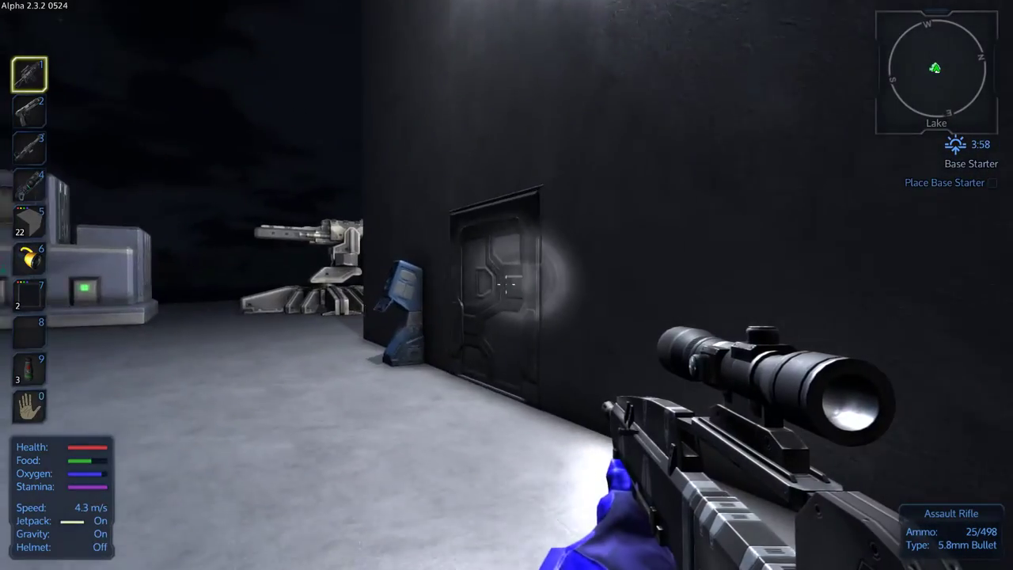
- Open the automatic door and walk down the corridor toward the wall light
key("f")
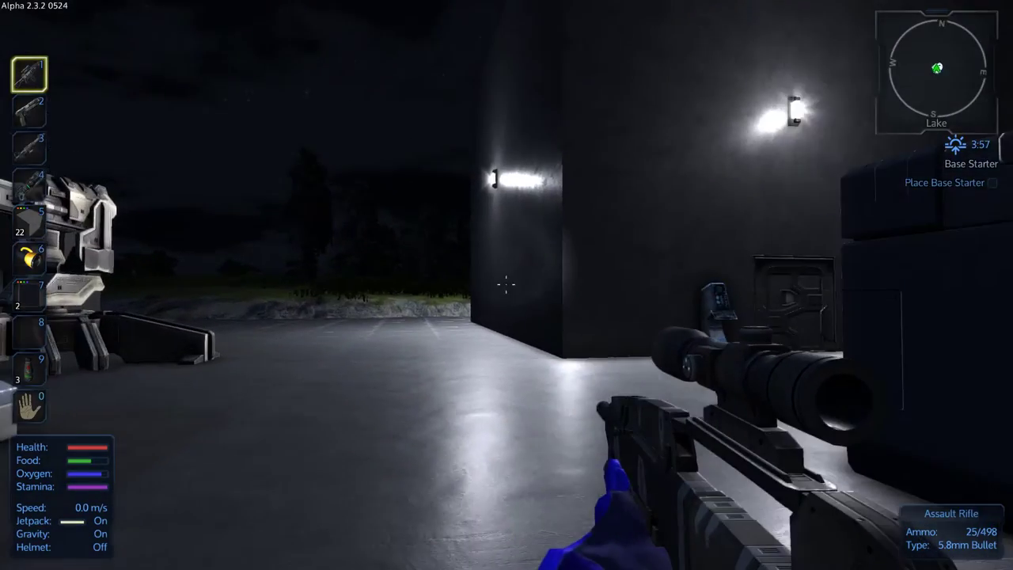
key("w")
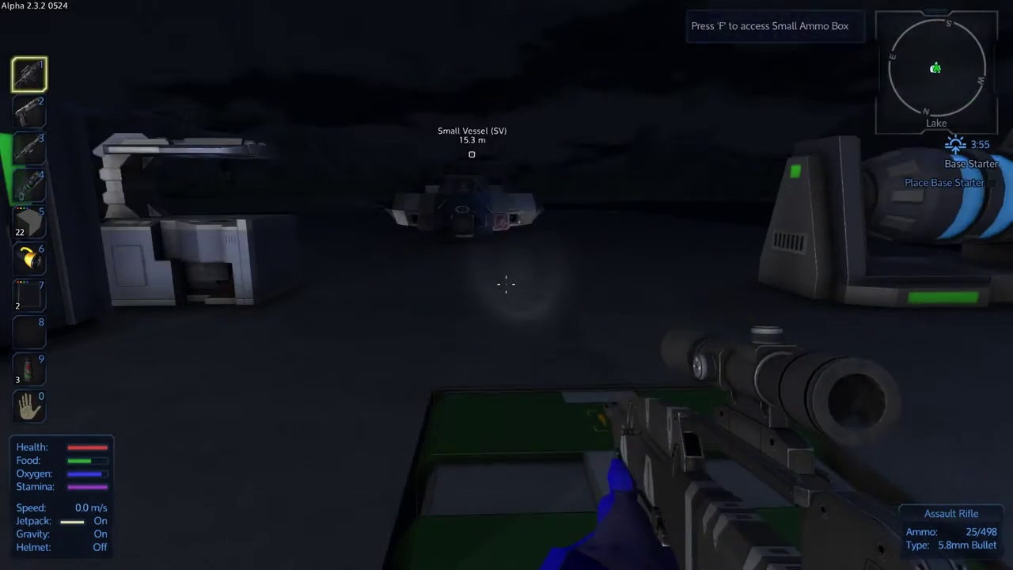
- Walk past the fridge, food processor and cargo box, around the building to the shore
key("w")
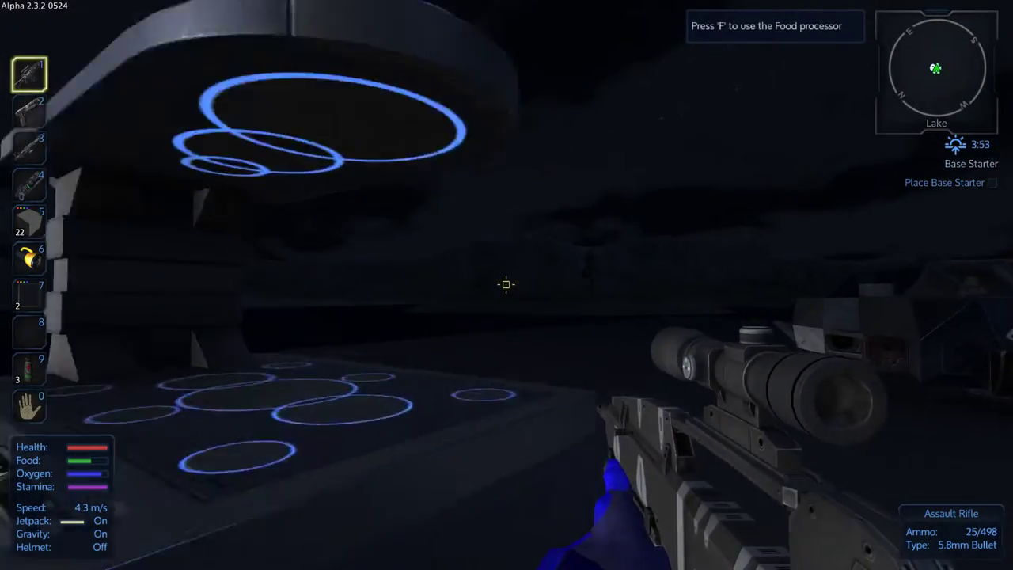
key("w")
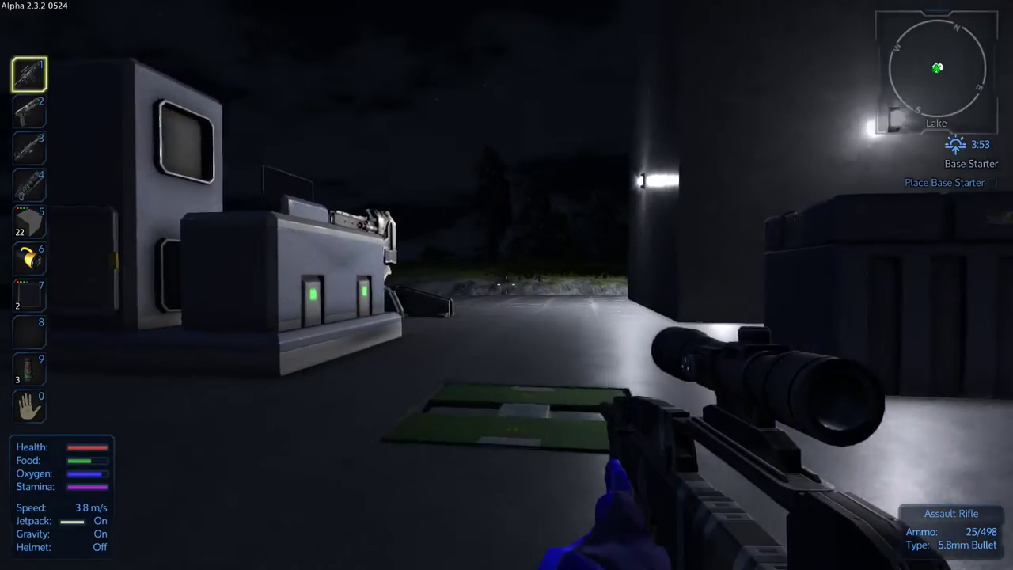
key("w")
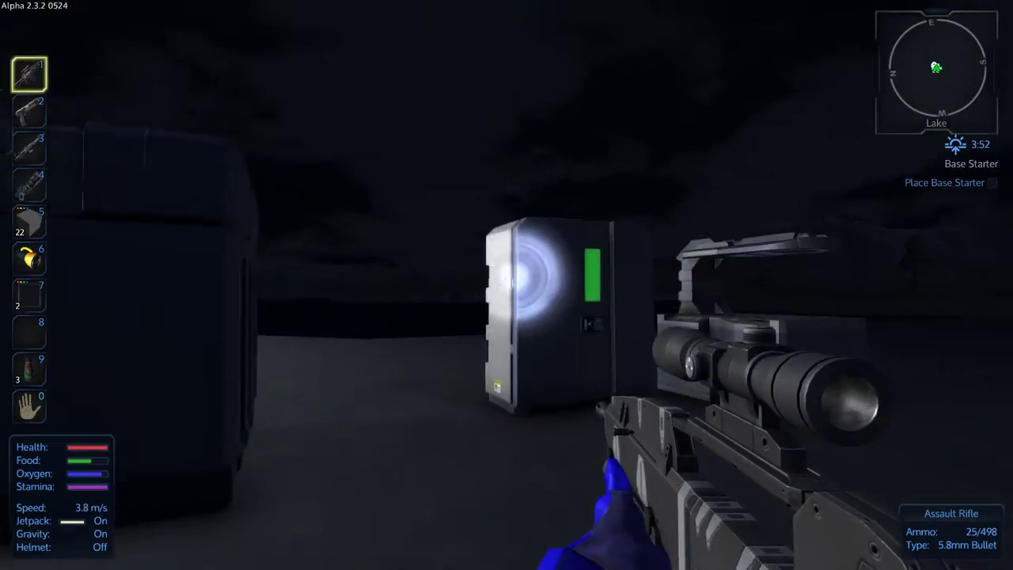
key("w")
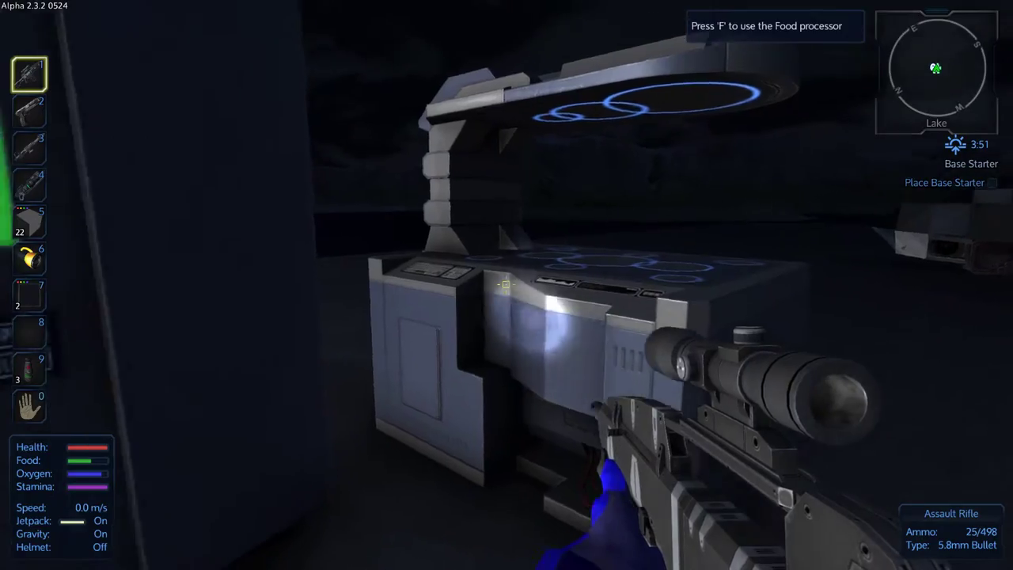
key("w")
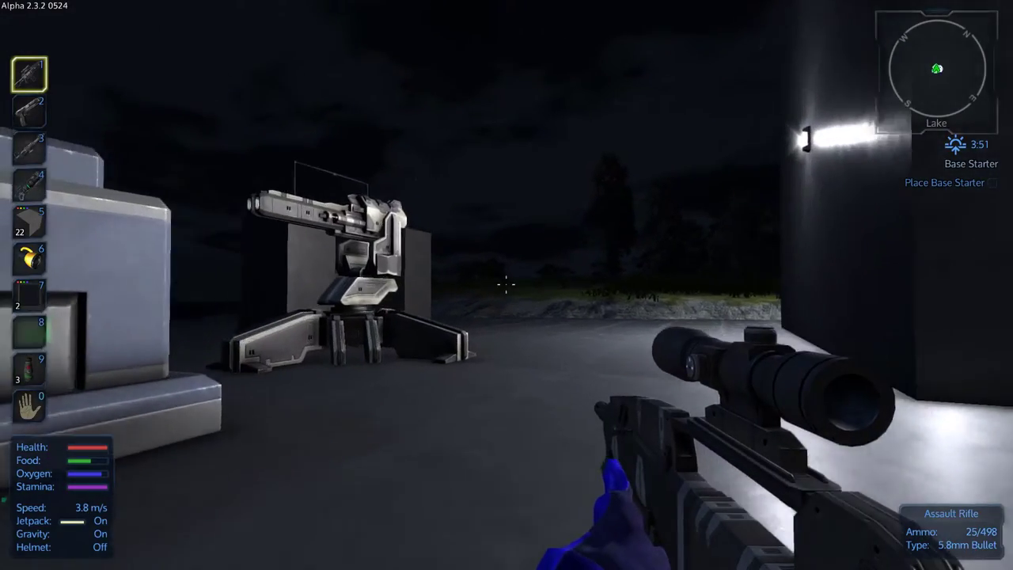
key("w")
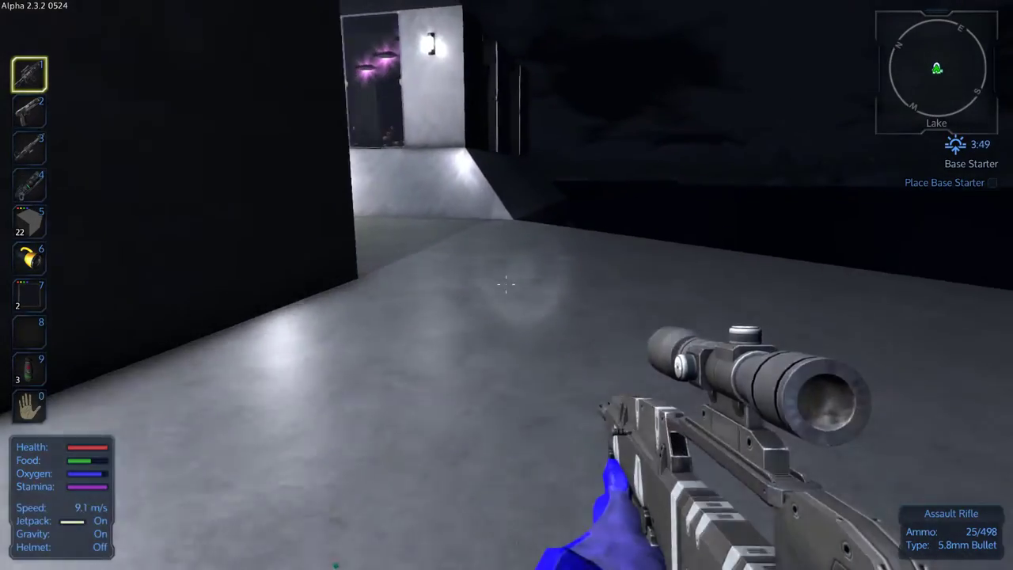
key("w")
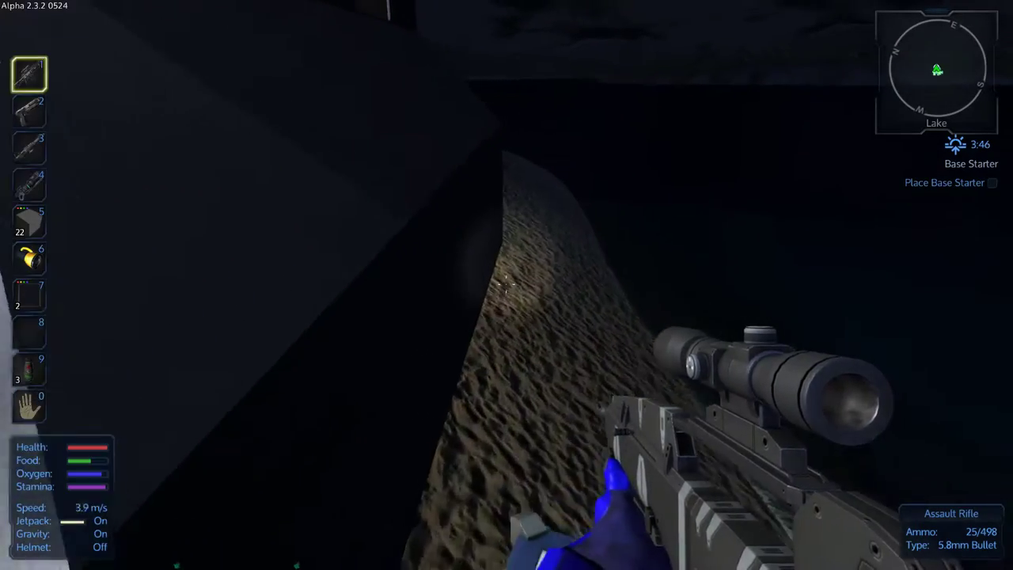
key("w")
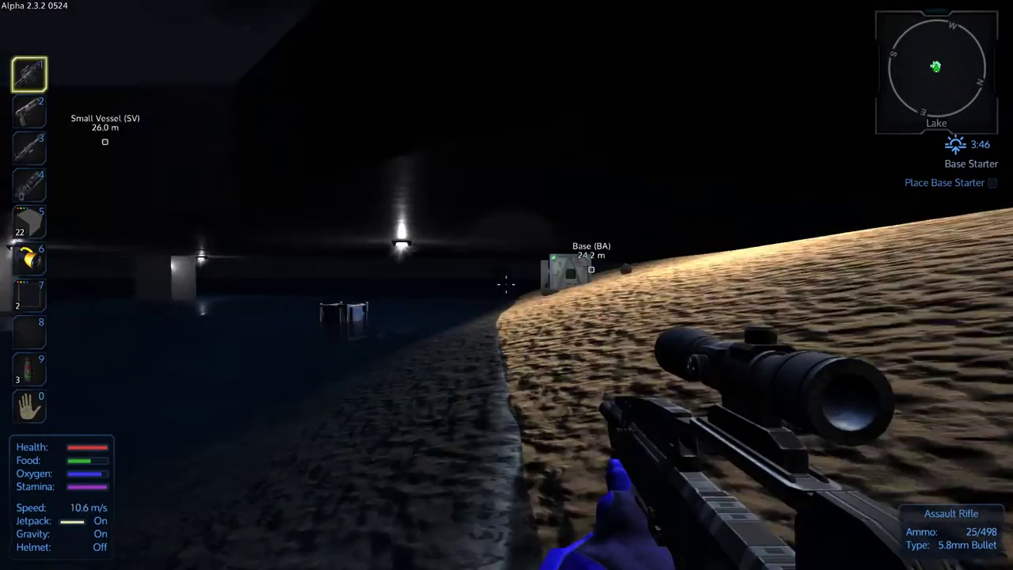
- Wade out to the oxygen generators, look around, then return to the Constructor
key("w")
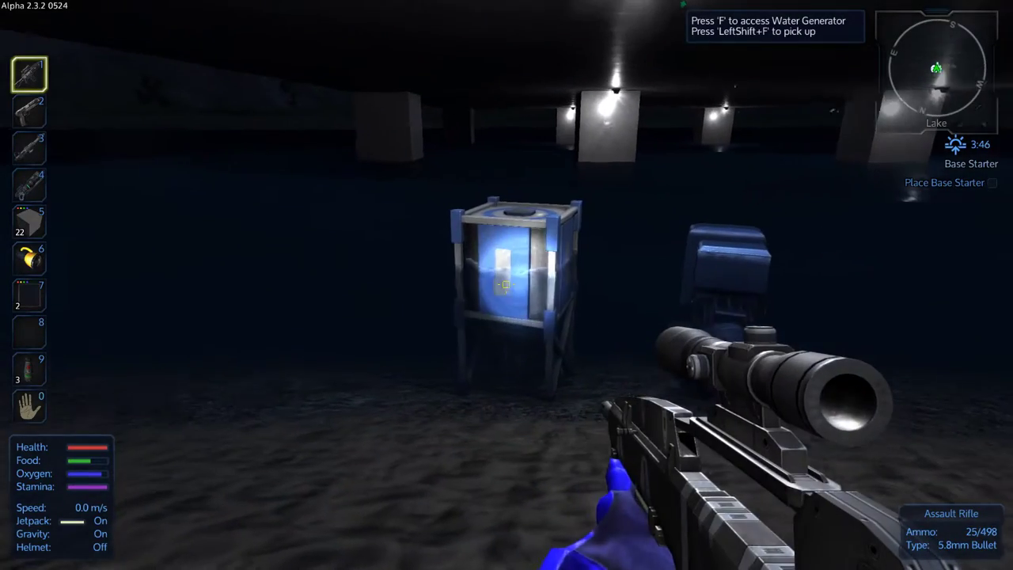
left_click_drag(506, 285, 506, 285)
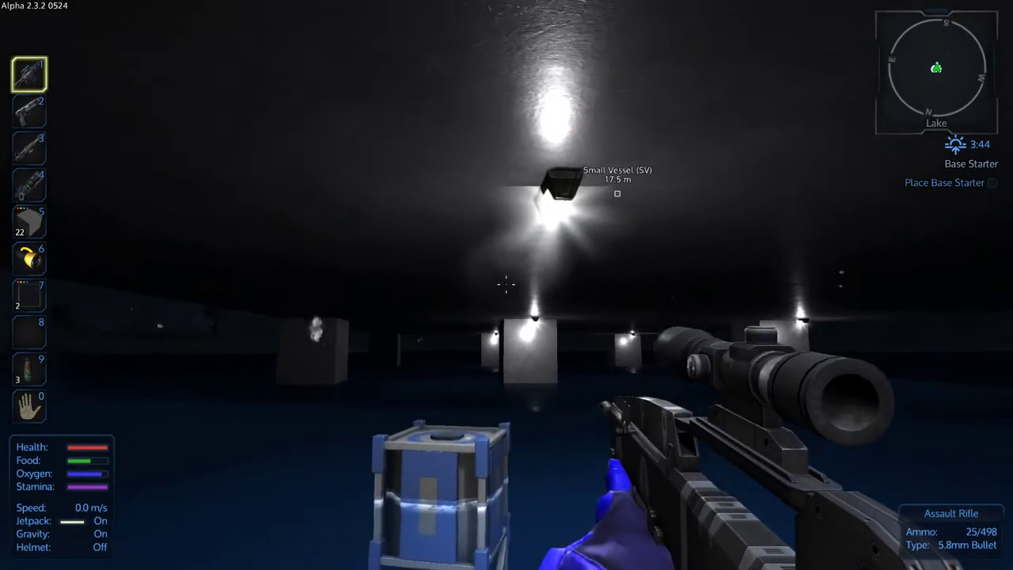
key("w")
key("w")
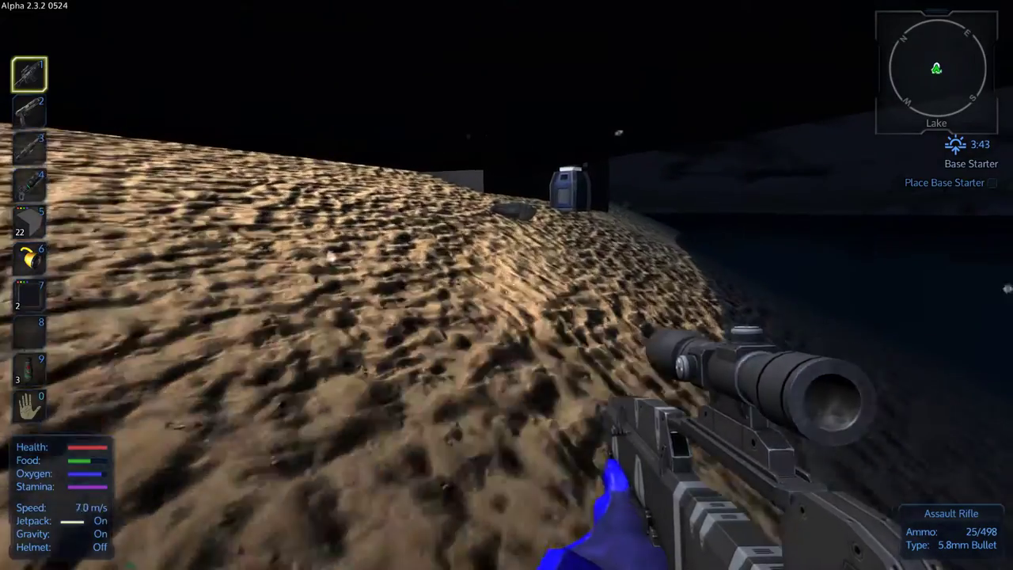
key("w")
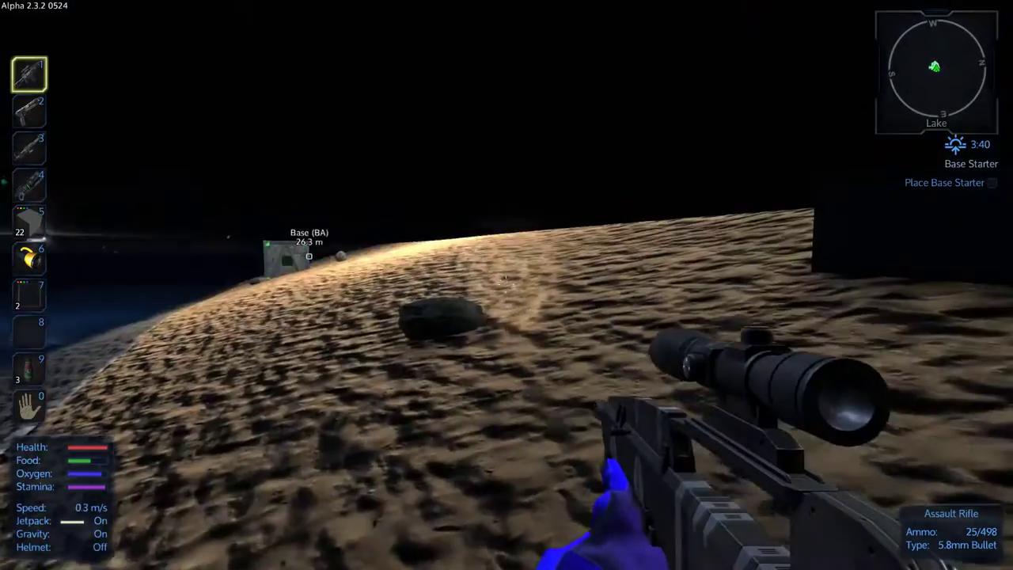
key("w")
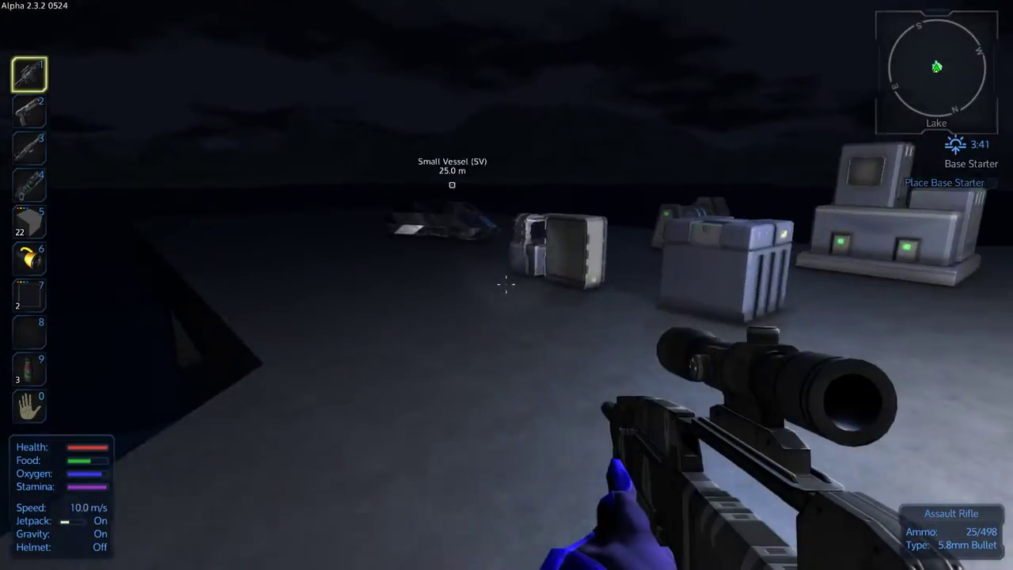
key("w")
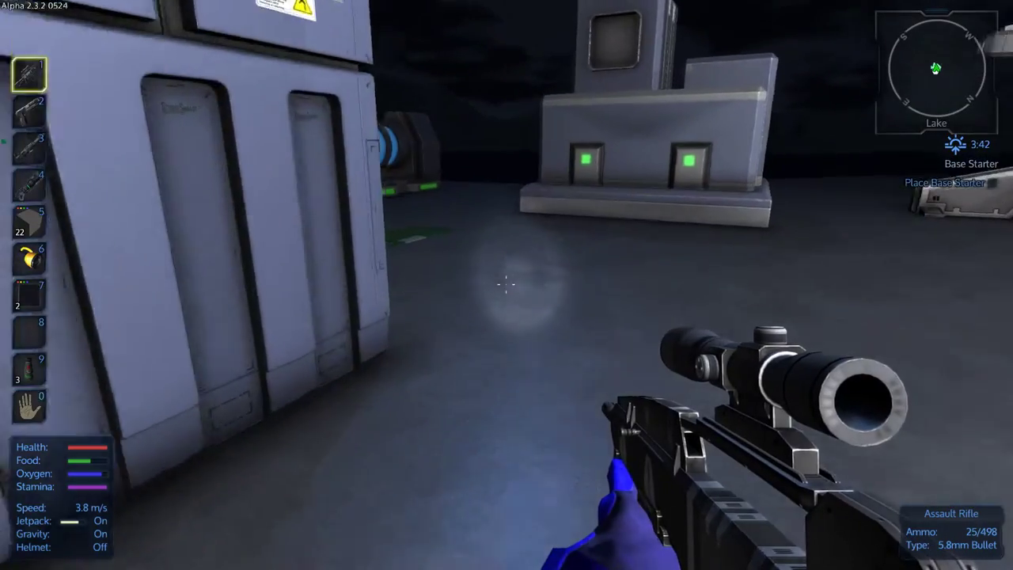
key("w")
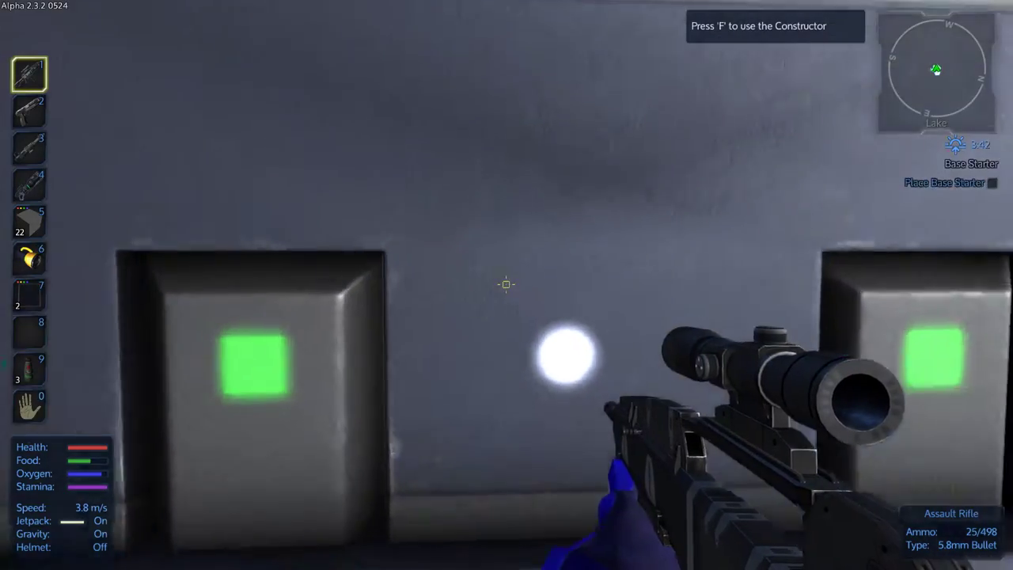
- Browse the Large Constructor's inventory, then check the Food Processor's stock
key("f")
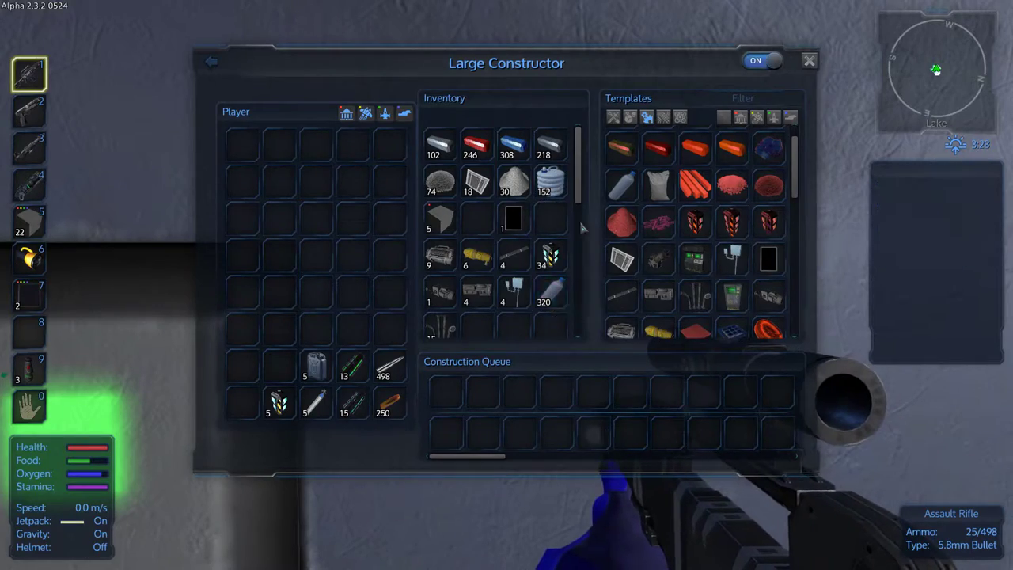
key("Escape")
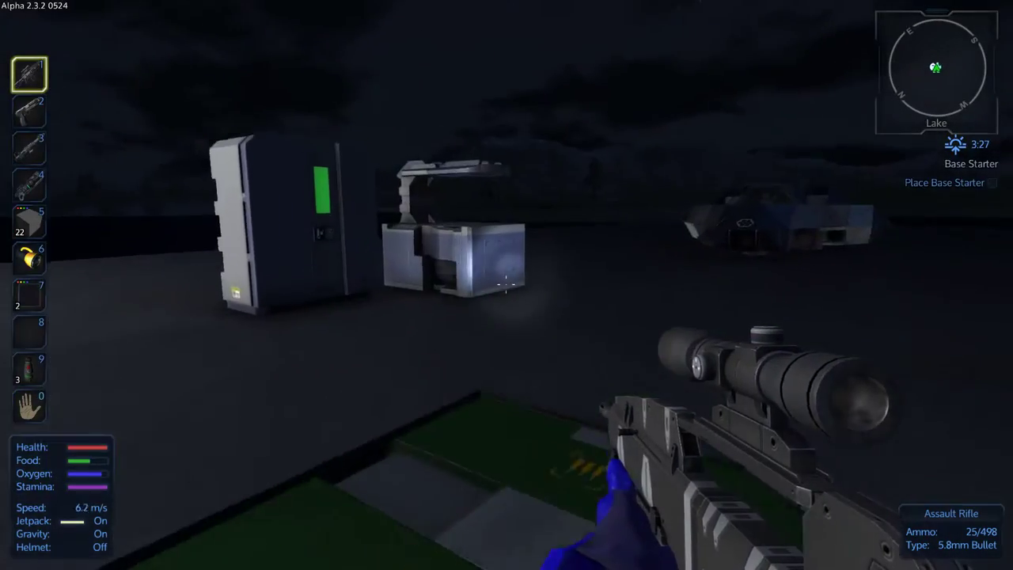
key("f")
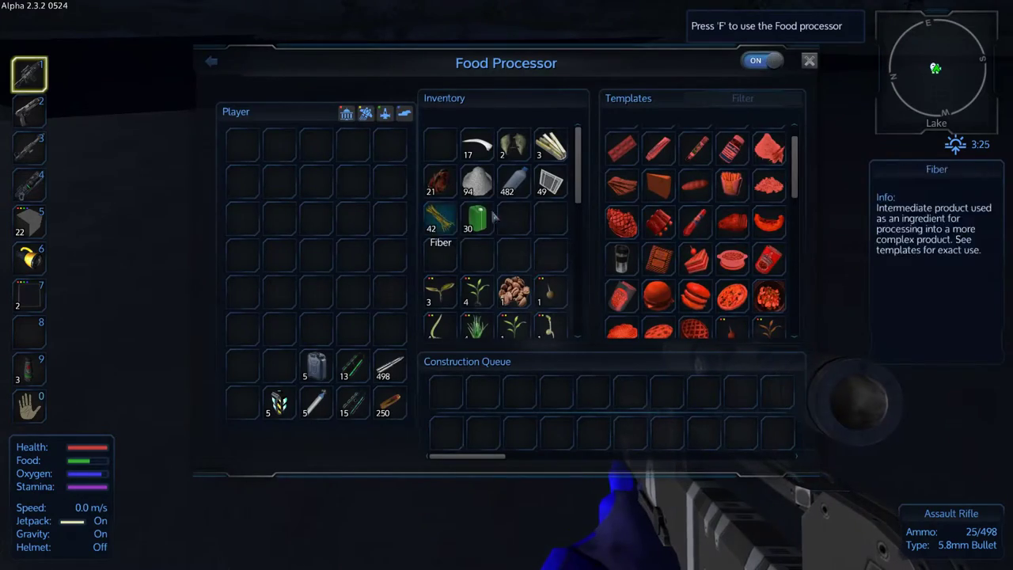
key("Escape")
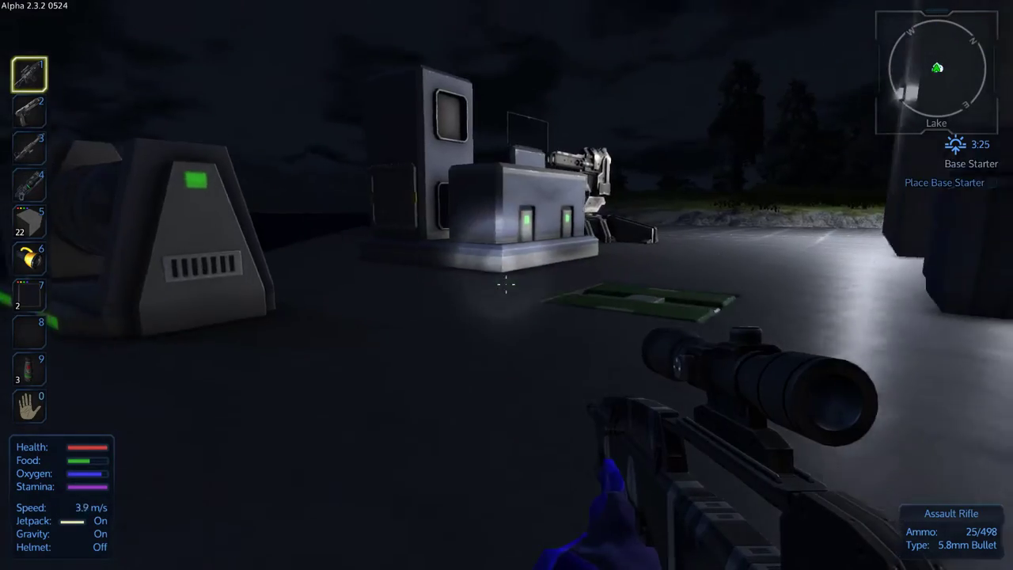
- Reopen the Large Constructor to check its 152 water jugs, then close it
key("w")
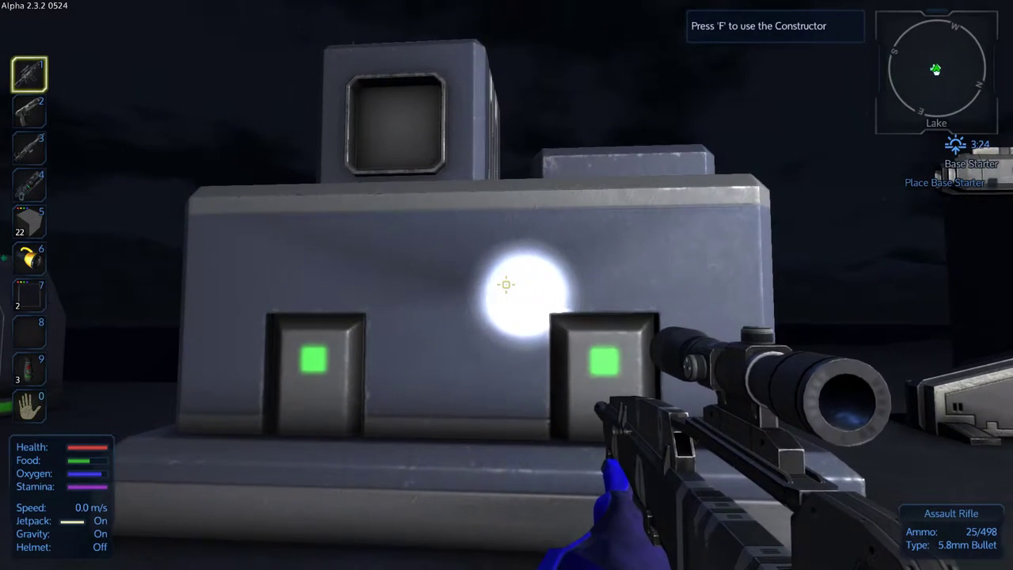
key("f")
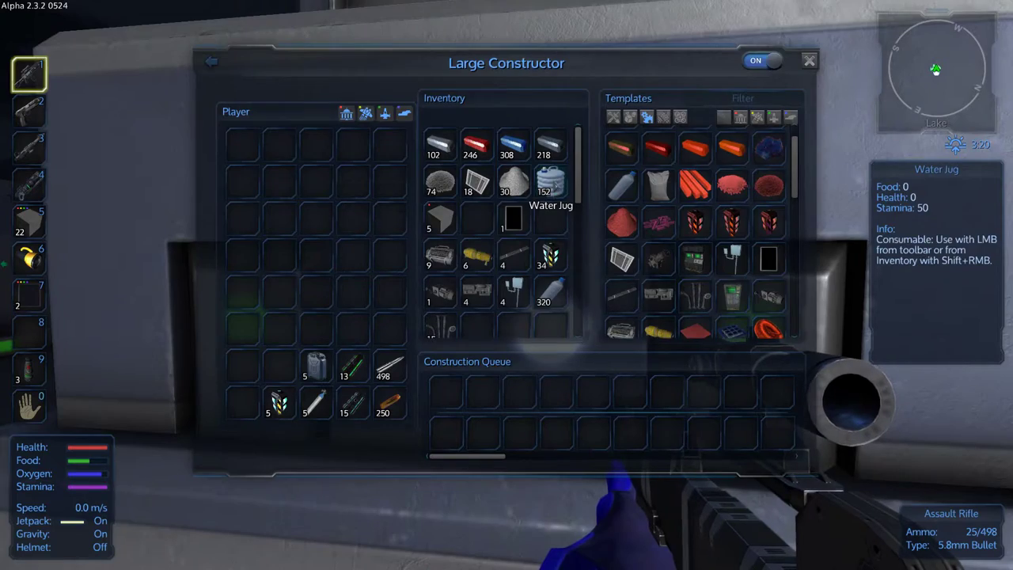
key("Escape")
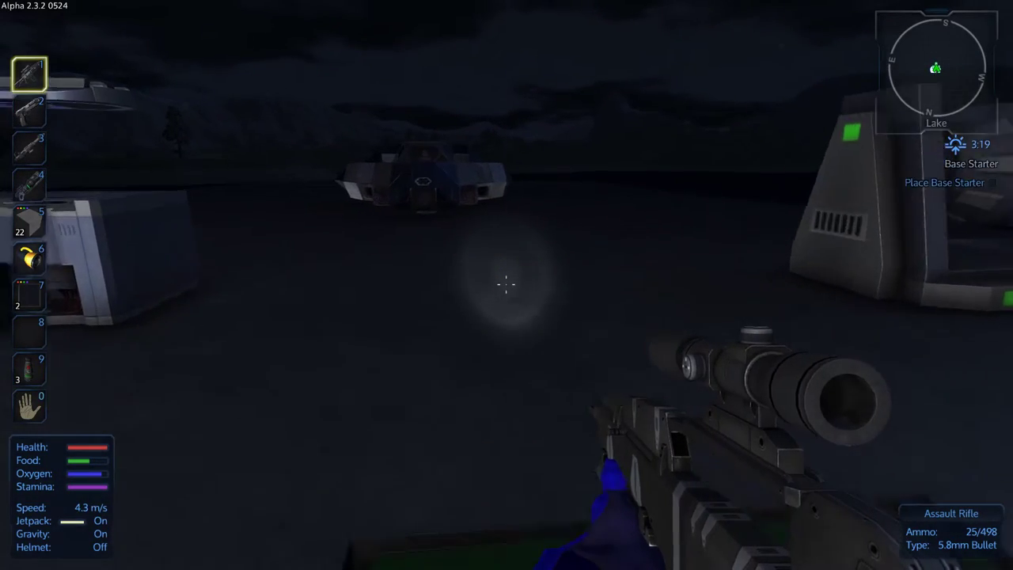
- Look back and forth between the dark lake and the lit base buildings
key("w")
left_click_drag(506, 284, 712, 283)
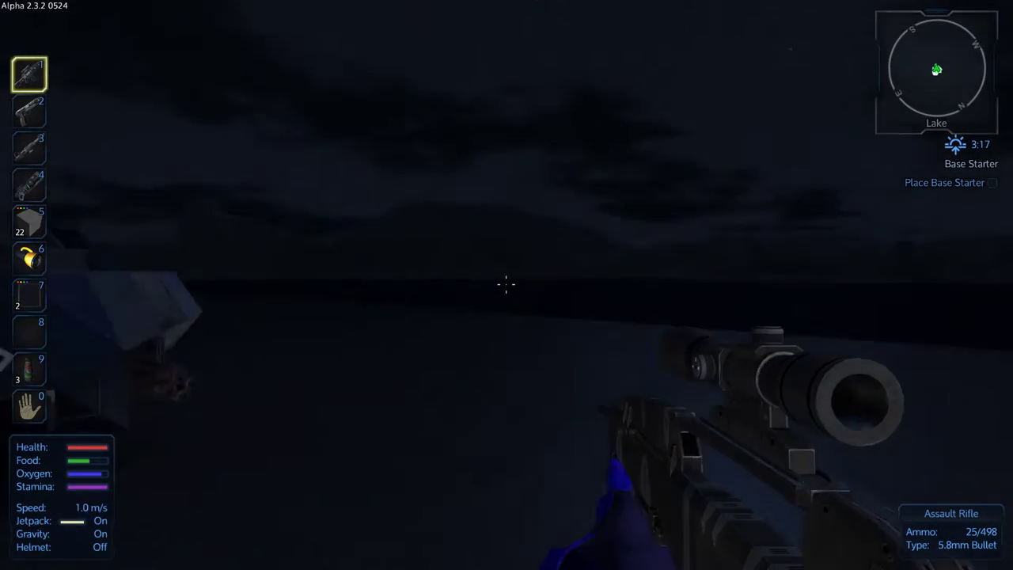
left_click_drag(505, 283, 237, 283)
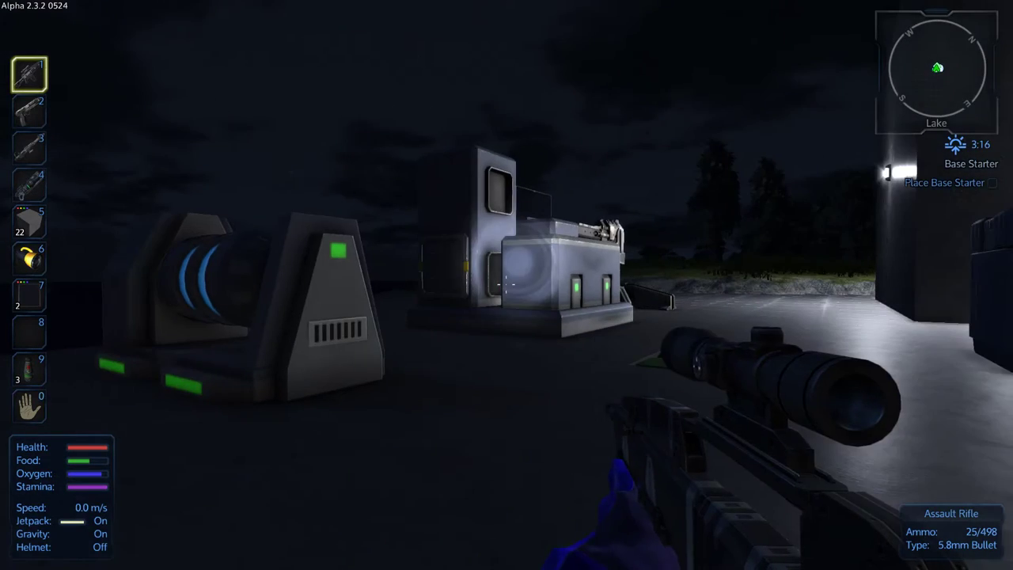
left_click_drag(505, 283, 752, 283)
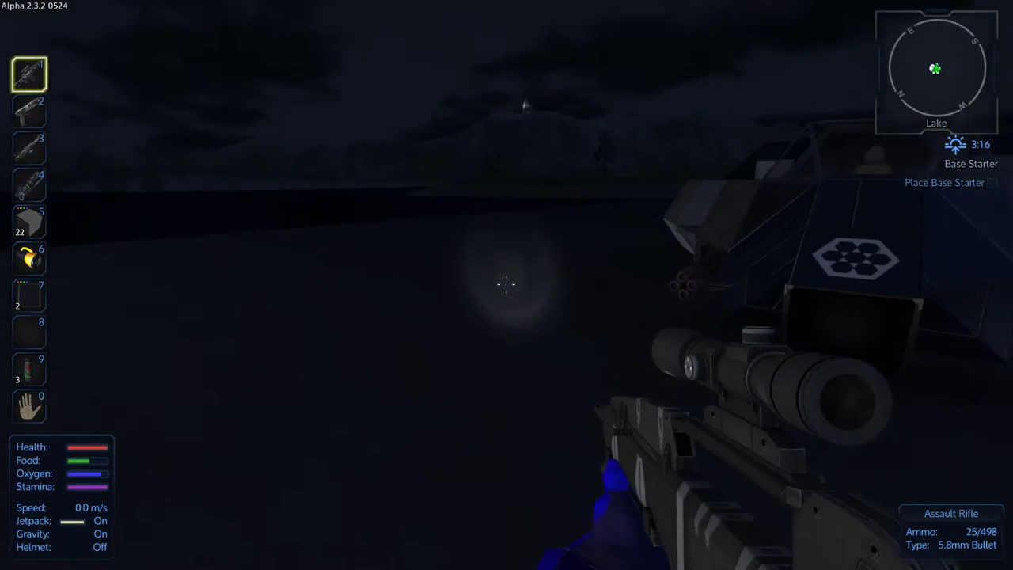
- Walk through the base to the small ammo box and check its contents
key("w")
key("w")
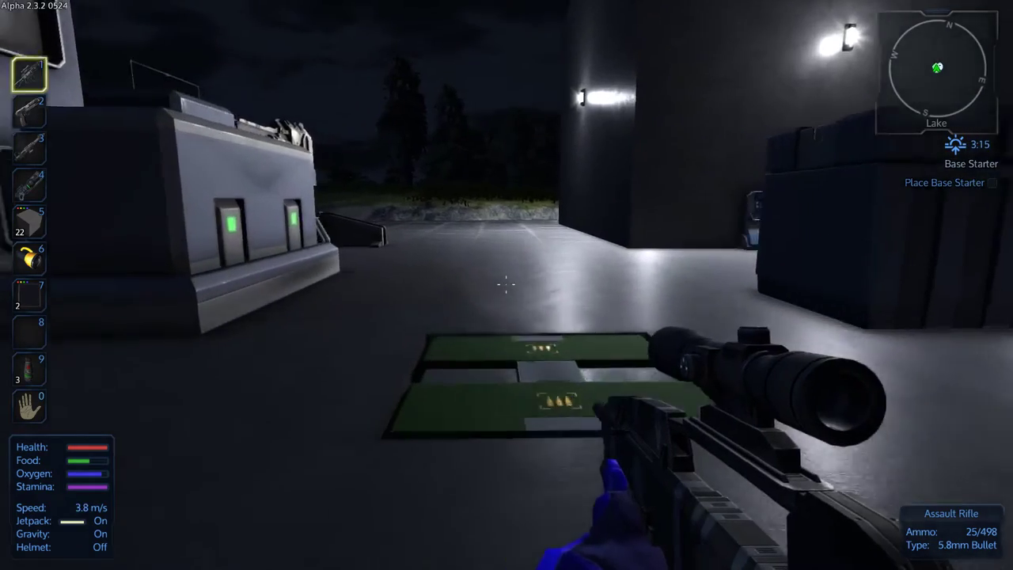
key("w")
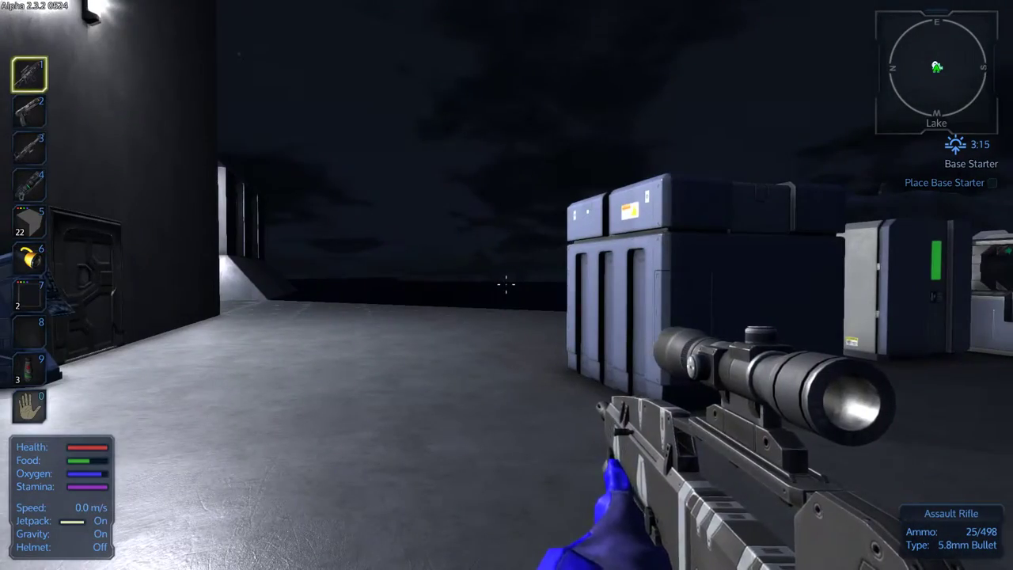
key("w")
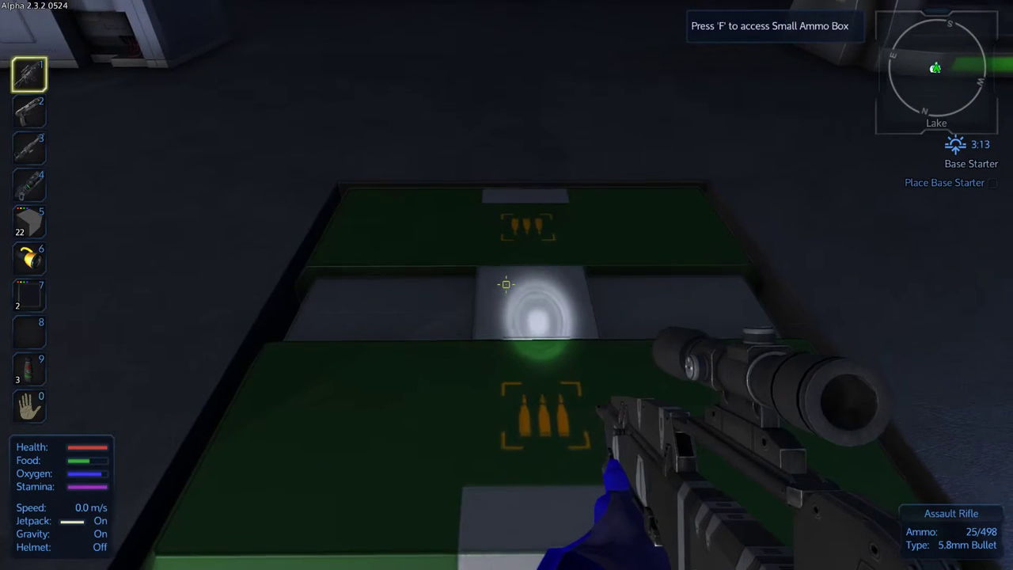
key("f")
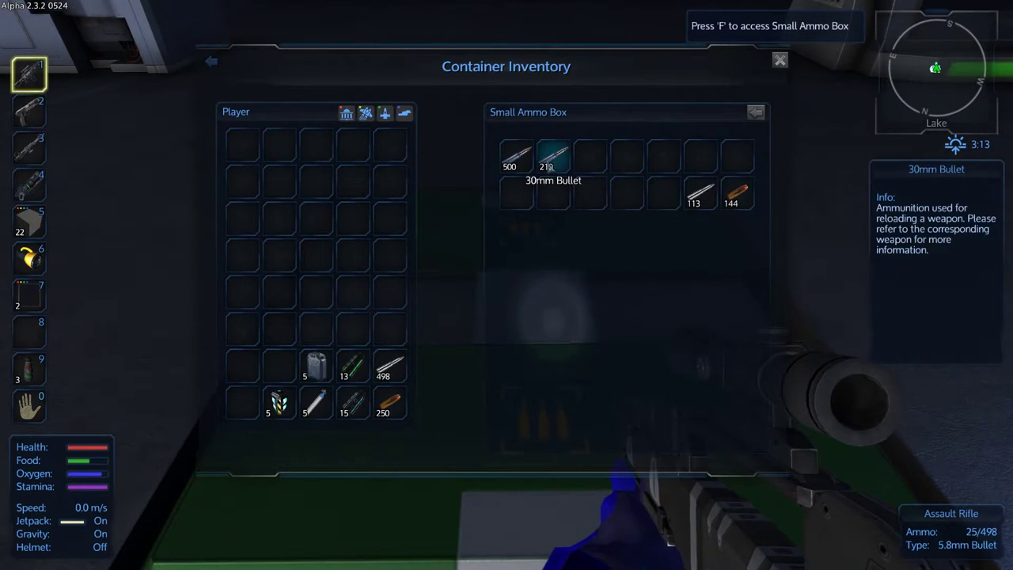
key("Escape")
- Look around at the vessel, constructor, floor panels and large cargo box
key("w")
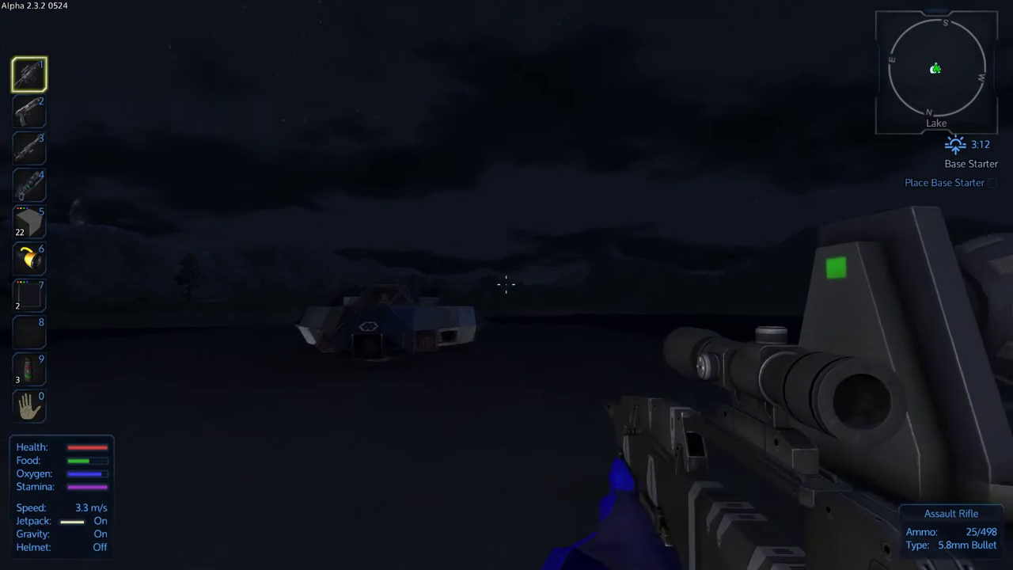
key("w")
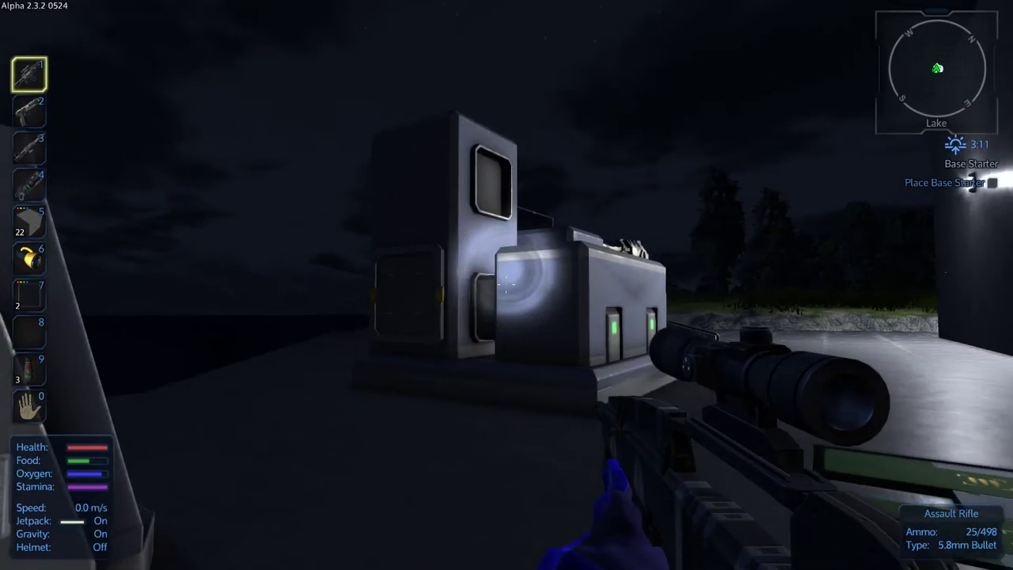
key("w")
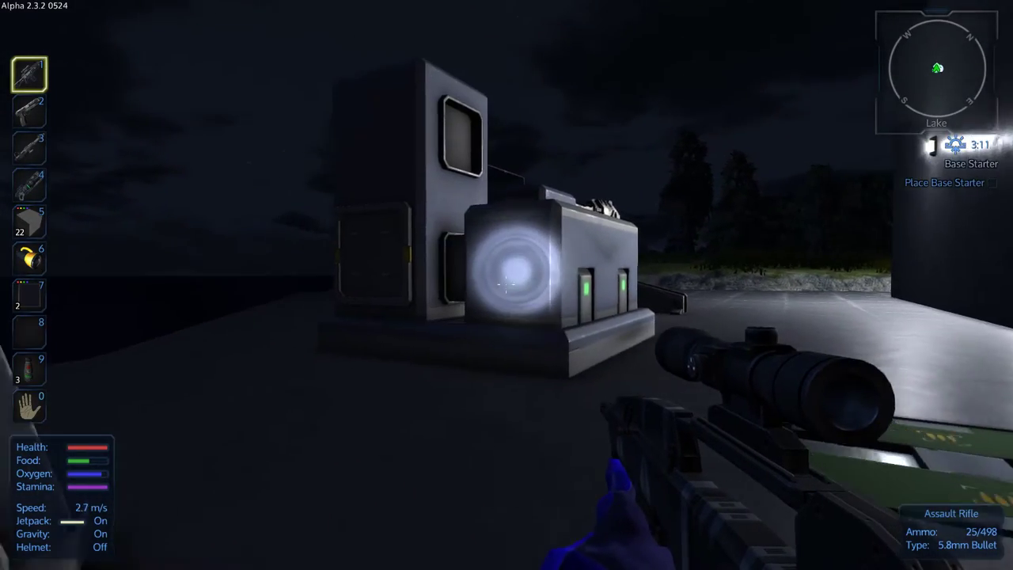
key("w")
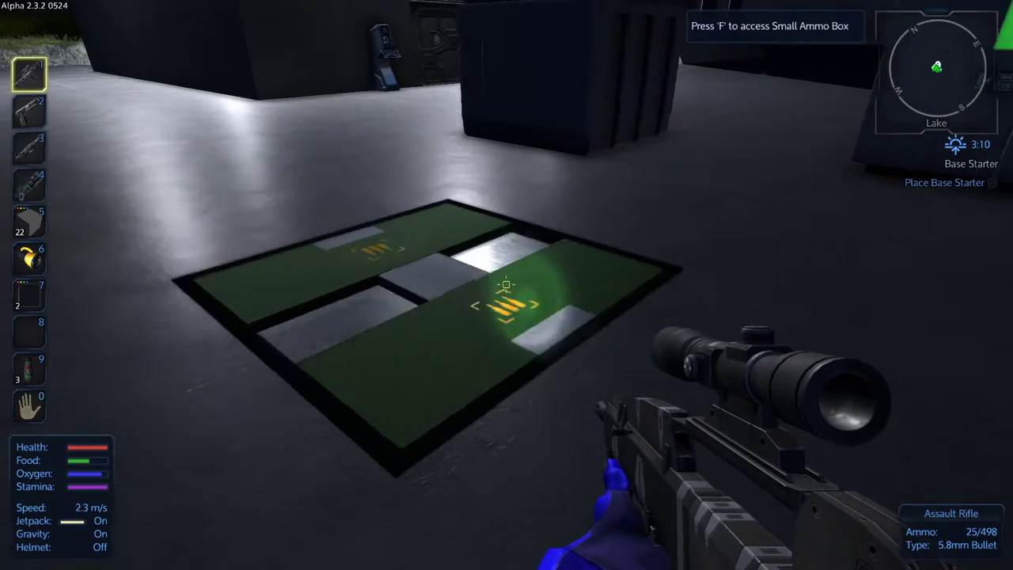
key("w")
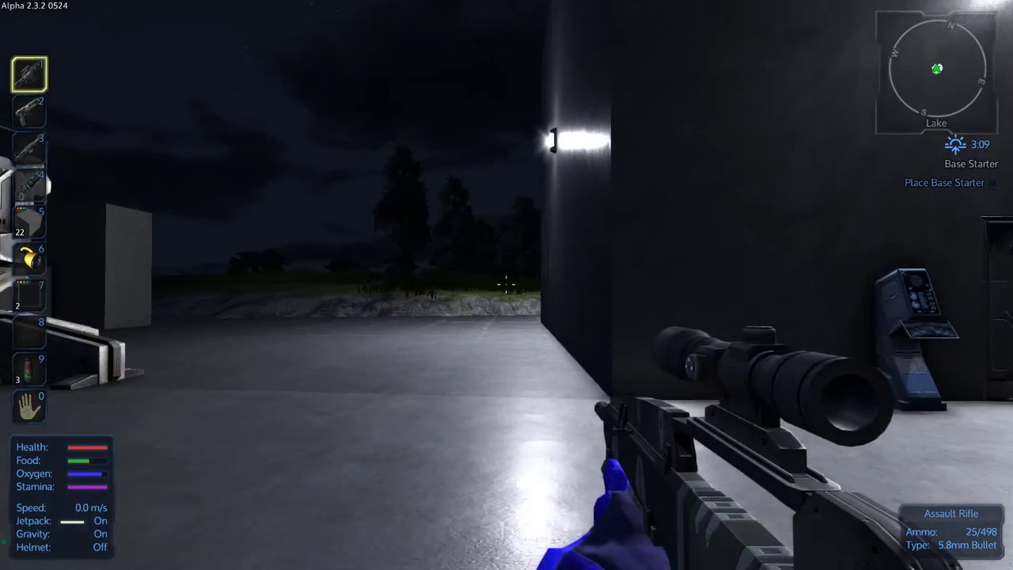
left_click_drag(507, 285, 506, 285)
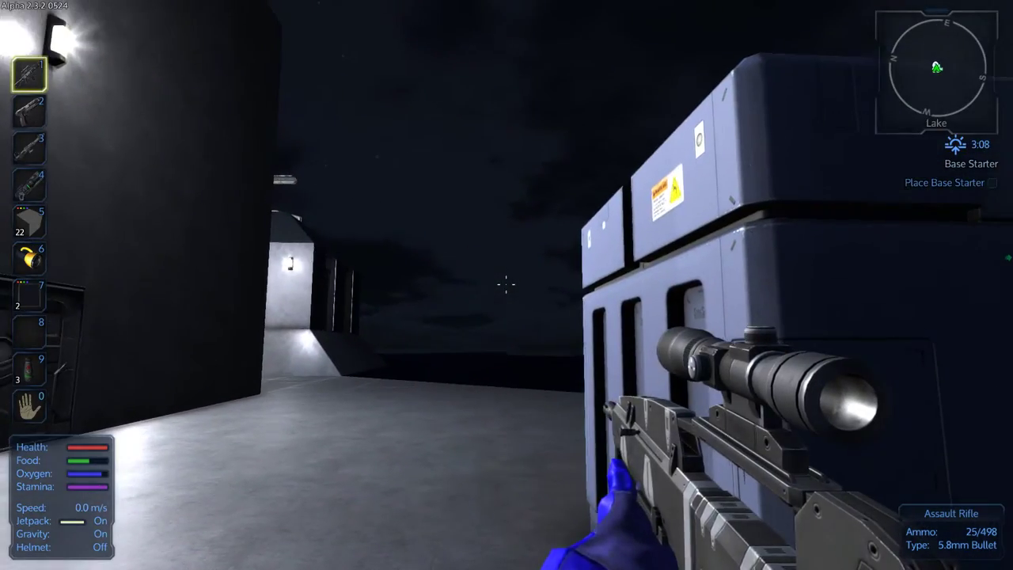
- Walk past the small vessel along the lakeshore, then head back toward the lit building
key("w")
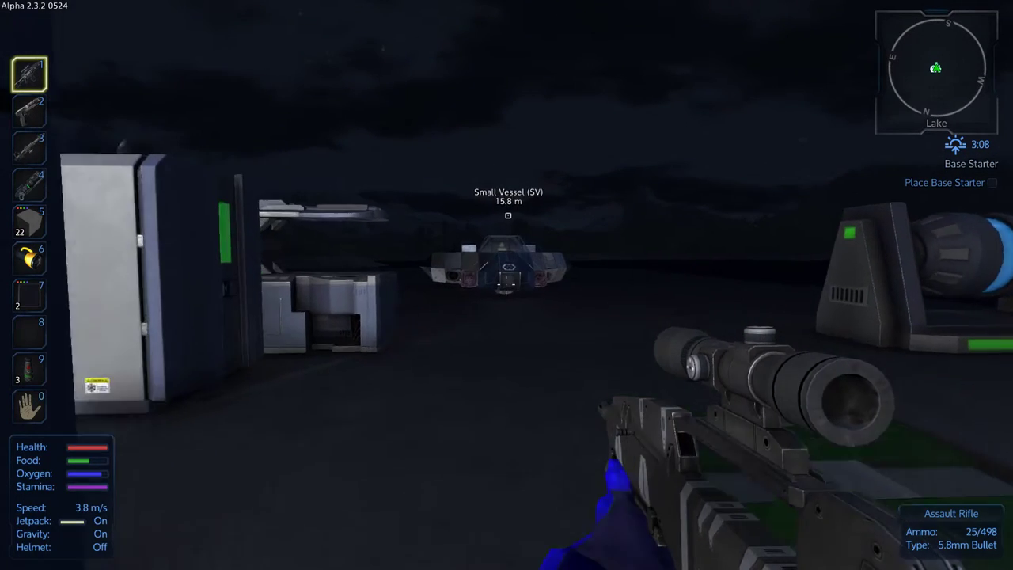
key("w")
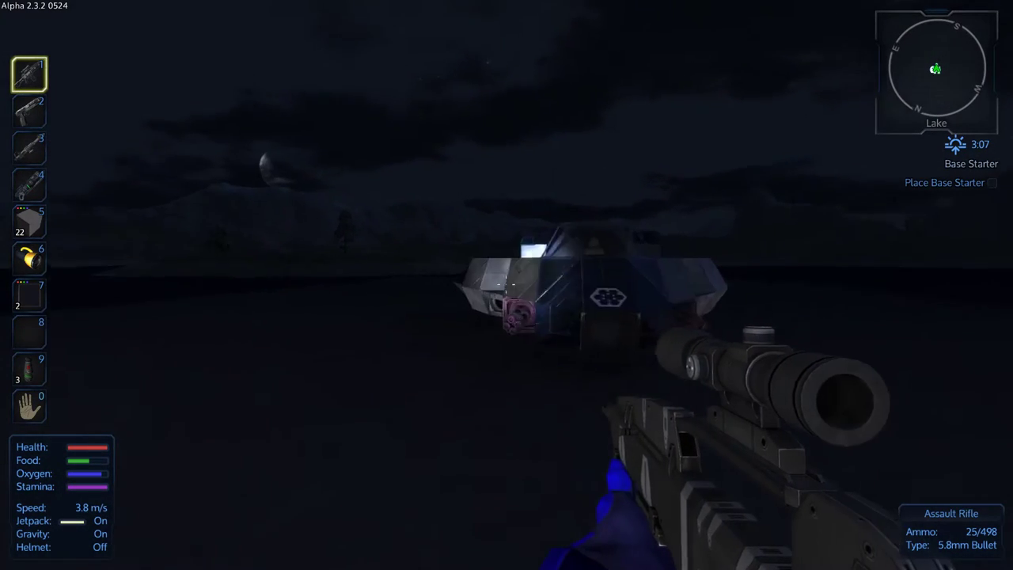
key("w")
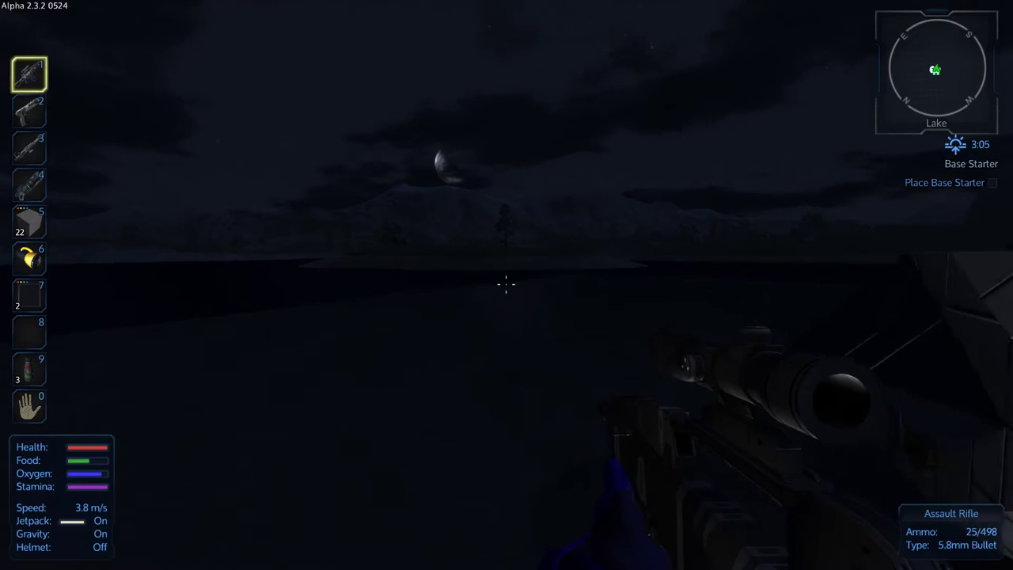
key("w")
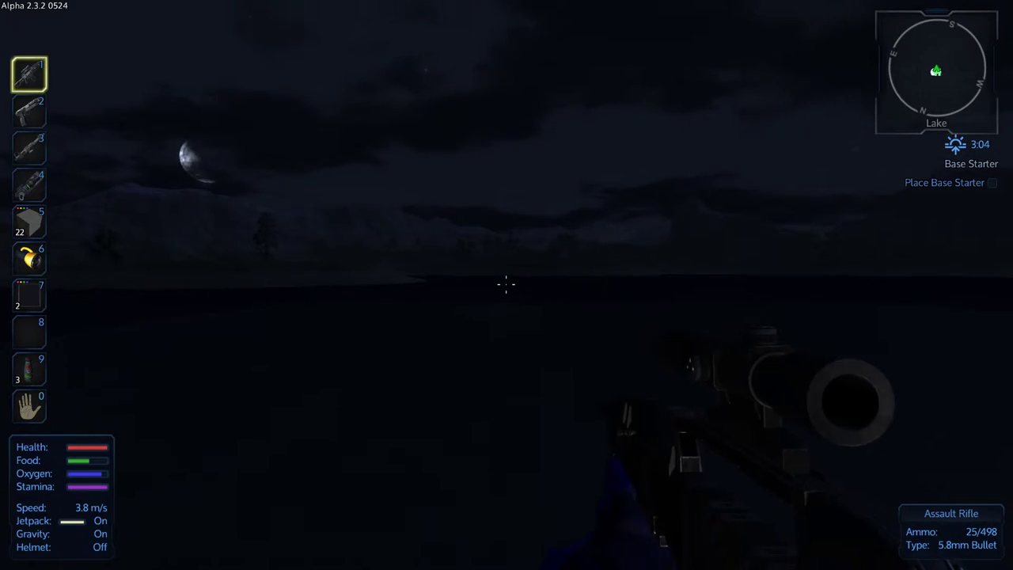
key("w")
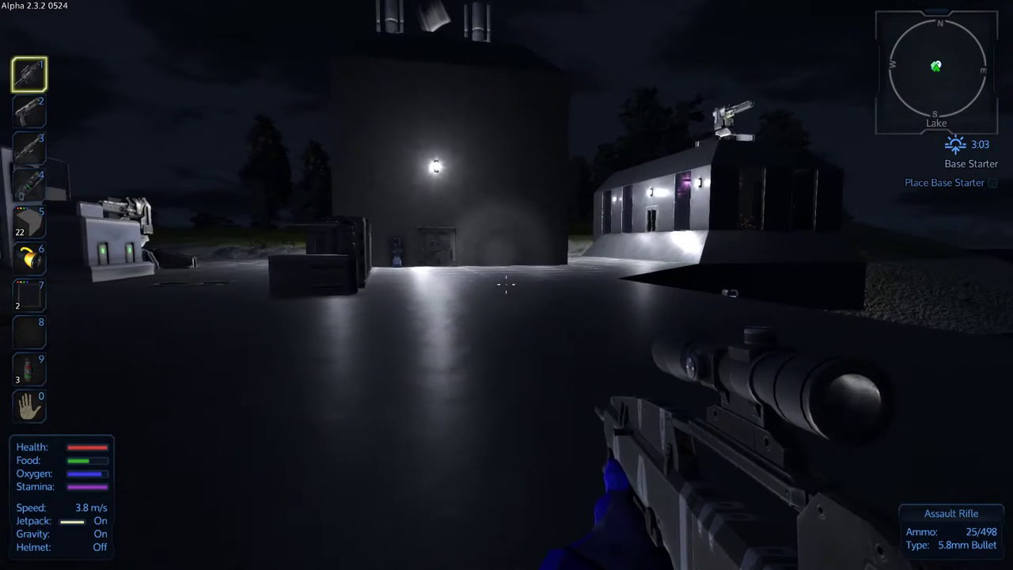
key("w")
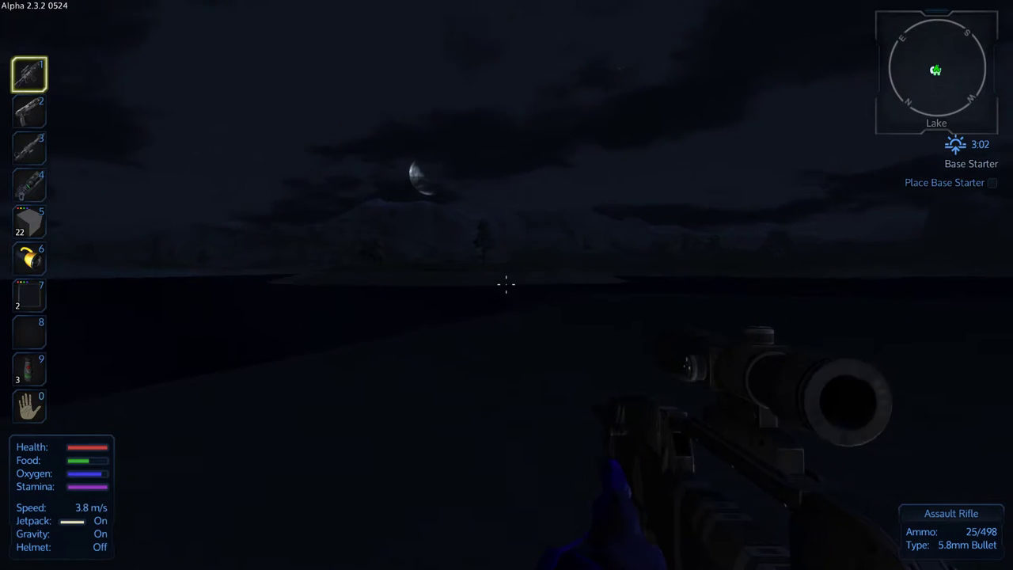
key("w")
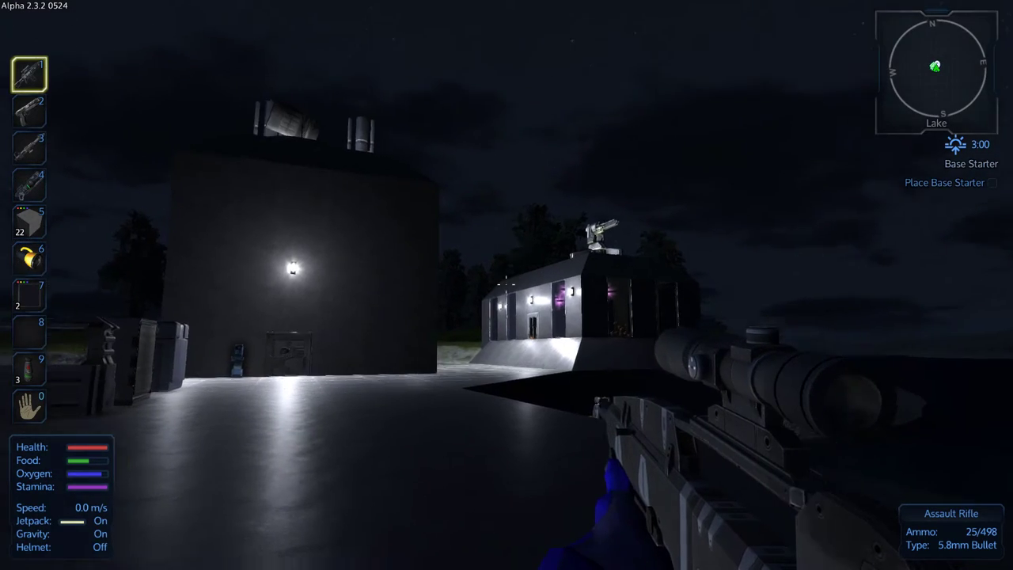
key("w")
key("w")
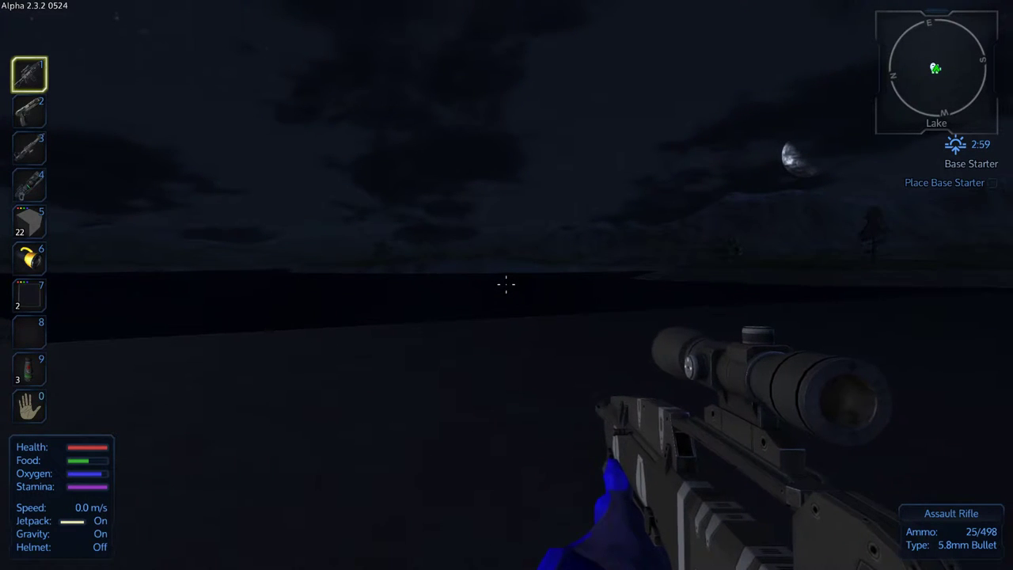
key("w")
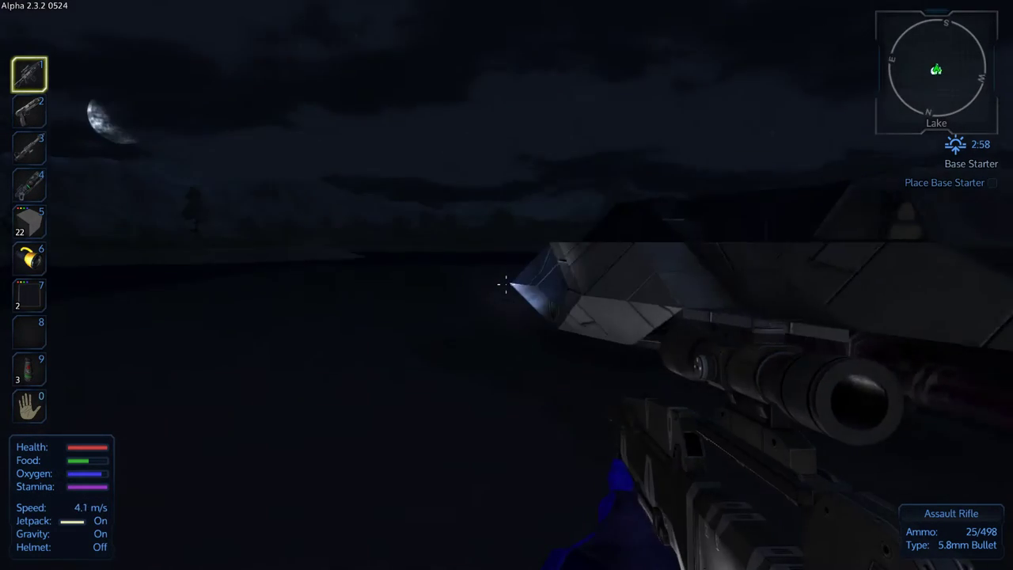
key("w")
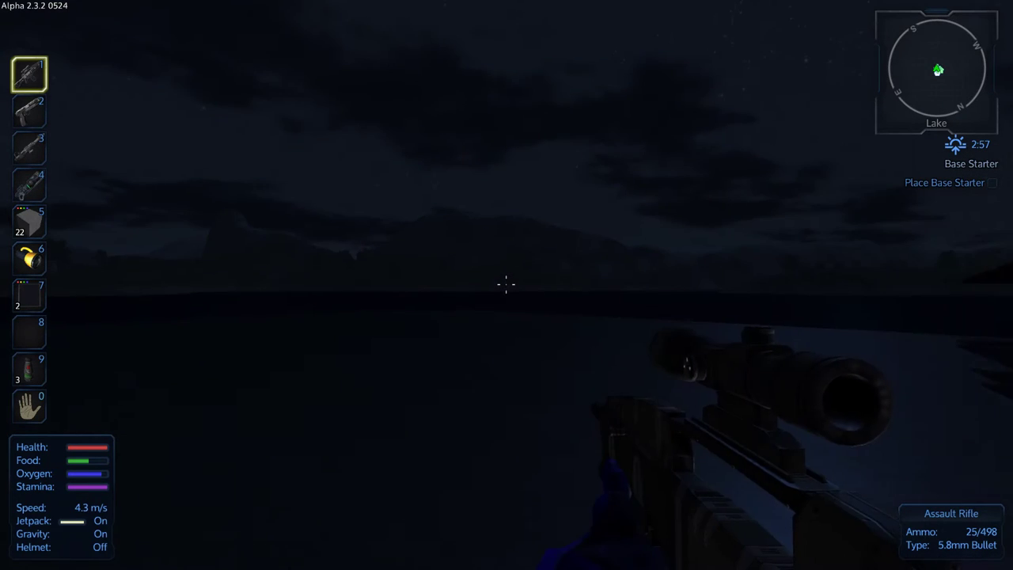
- Walk through the base alongside the lit building, pausing to face the lake
key("w")
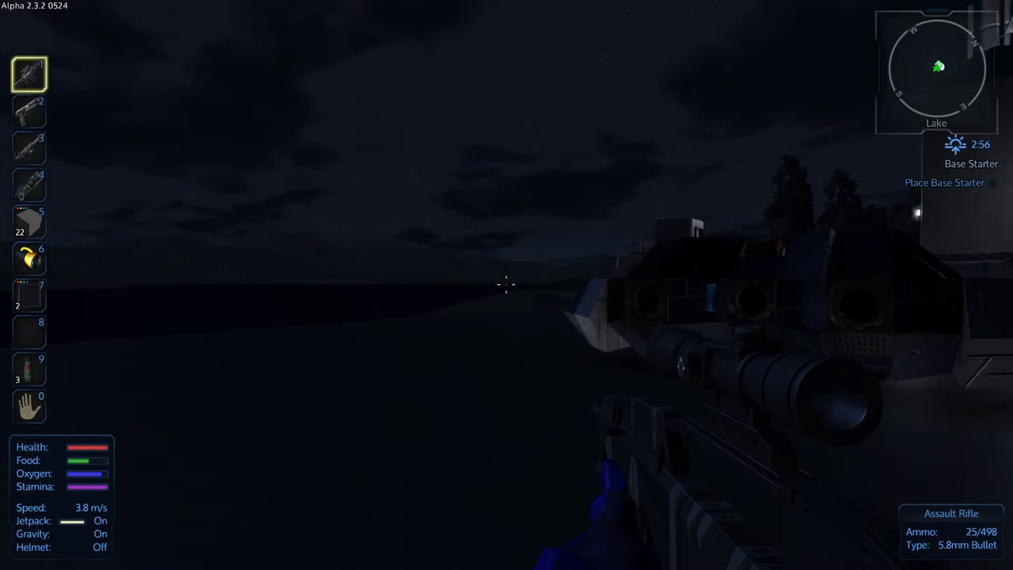
key("w")
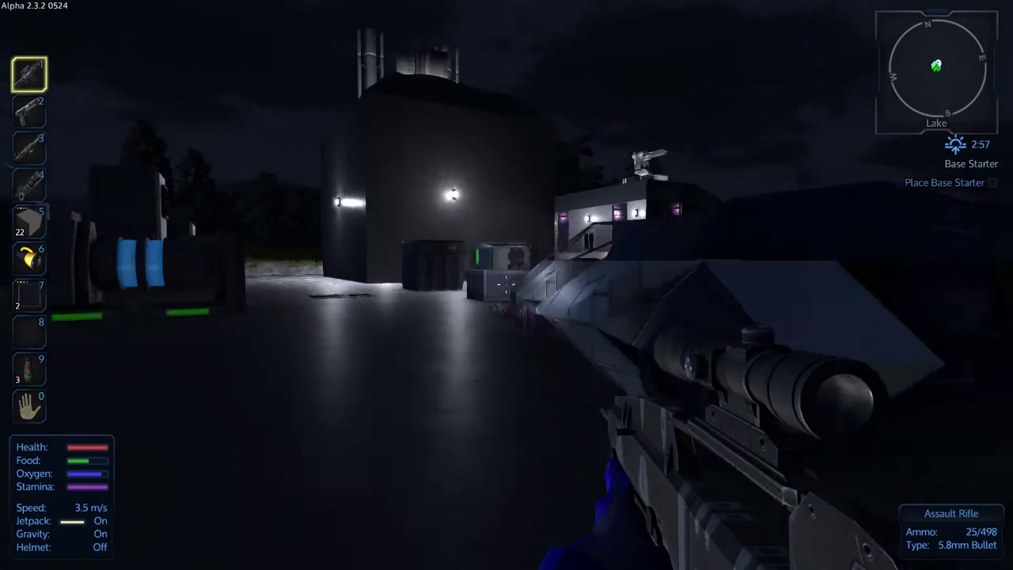
key("w")
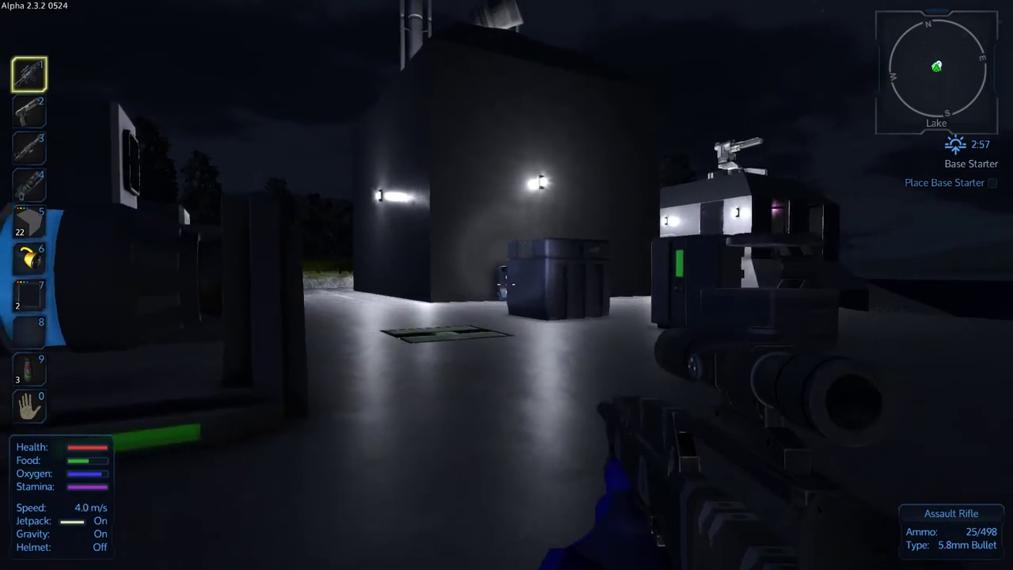
key("w")
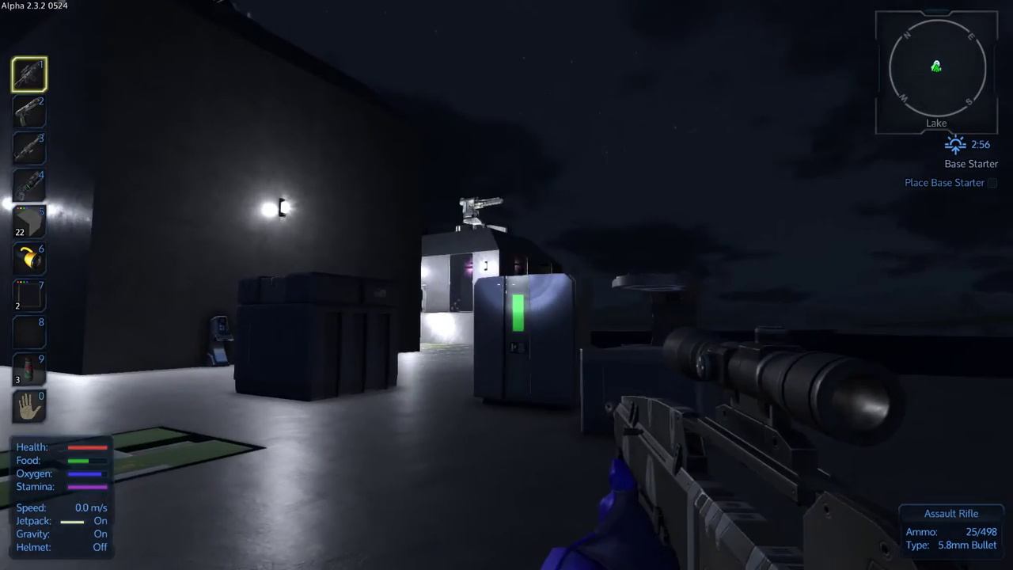
key("w")
key("w")
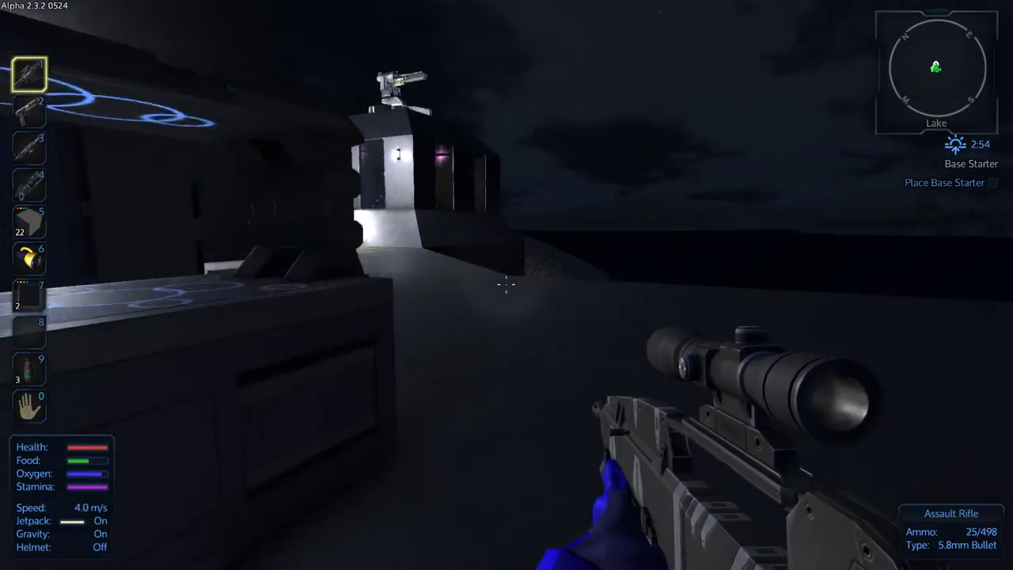
- Sprint past the turret to the wall panels, then run toward the small vessel
key("shift+w")
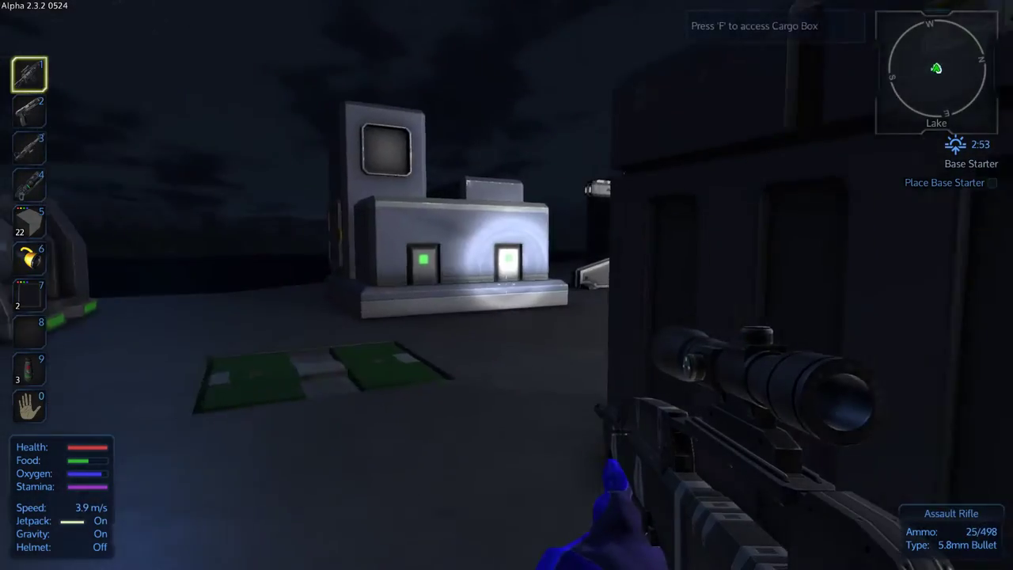
key("w")
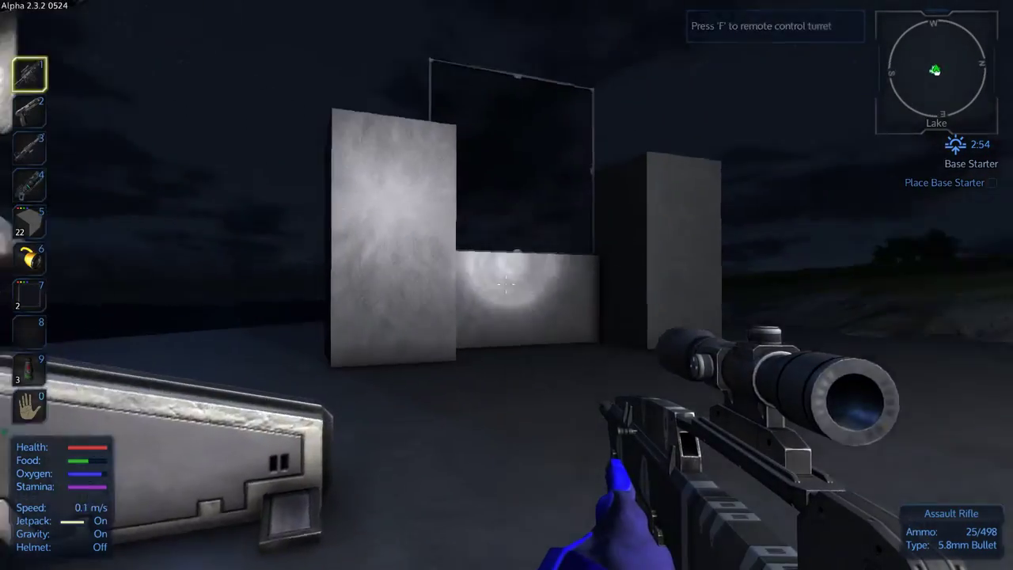
left_click_drag(507, 285, 507, 285)
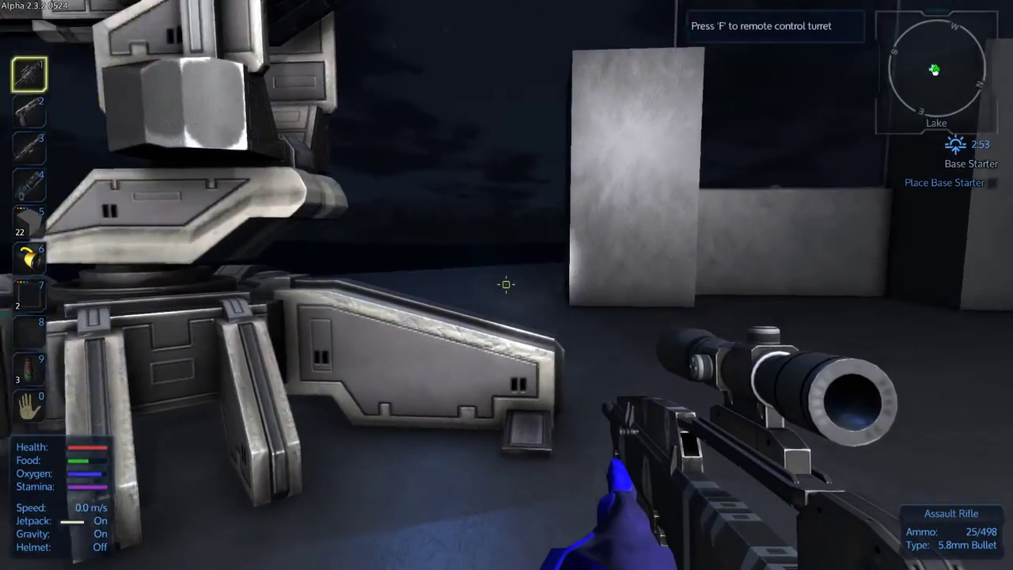
key("w")
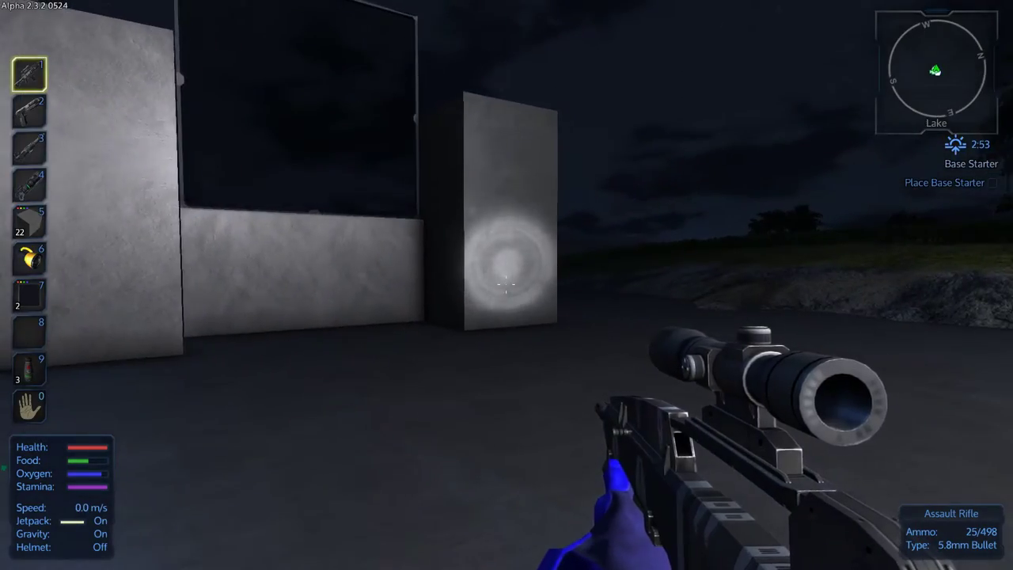
key("w")
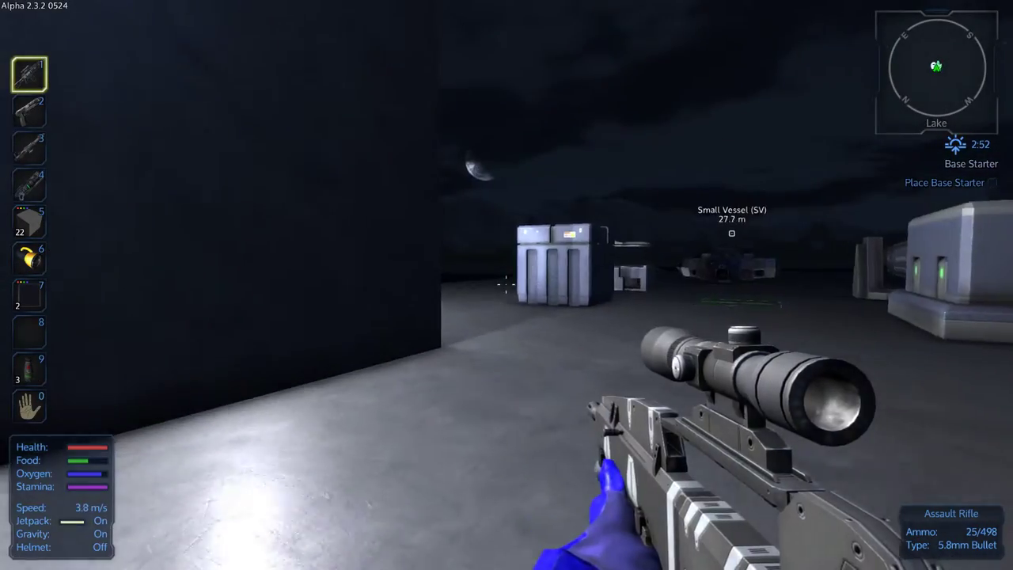
key("w")
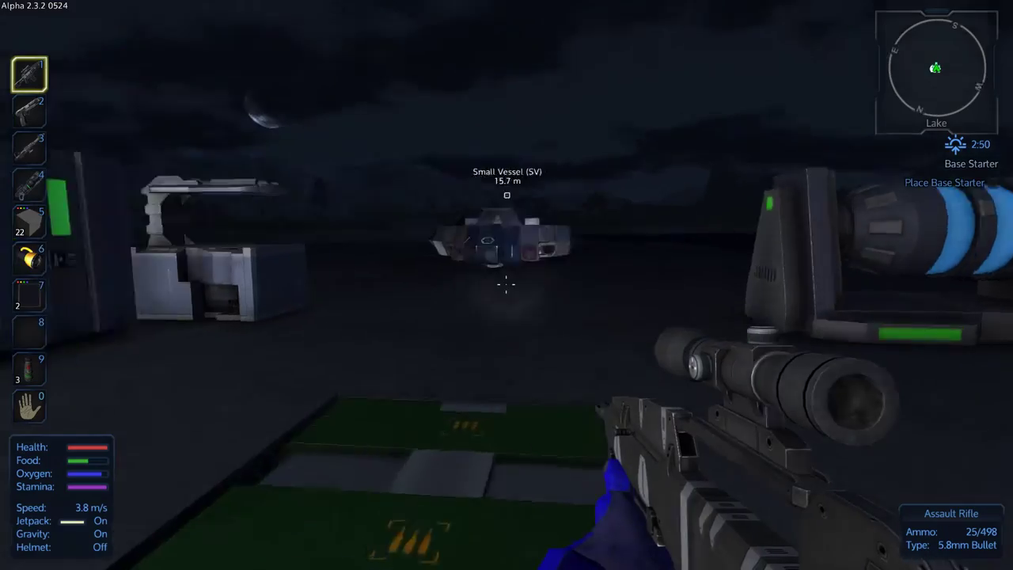
- Walk from the landing pad back to the lake shore beside the parked vessel's nose
key("w")
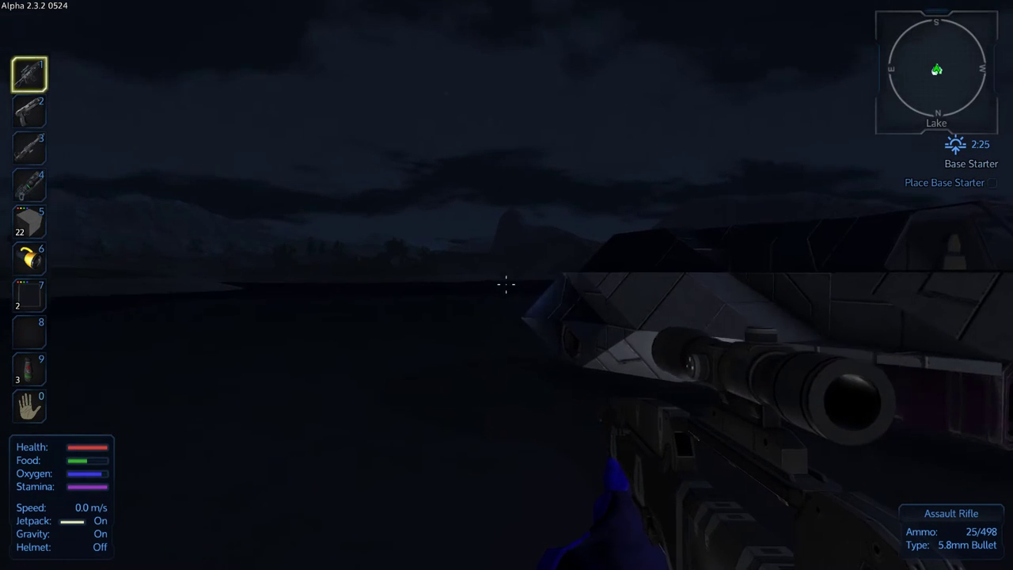
- Circle the parked vessel, backing off to view the whole craft and looking over it
key("w")
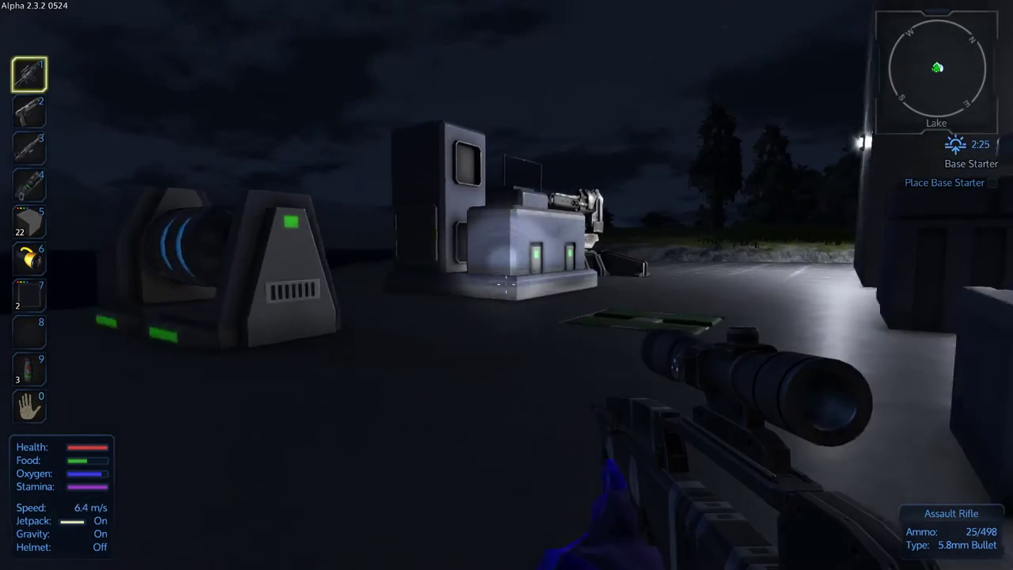
key("w")
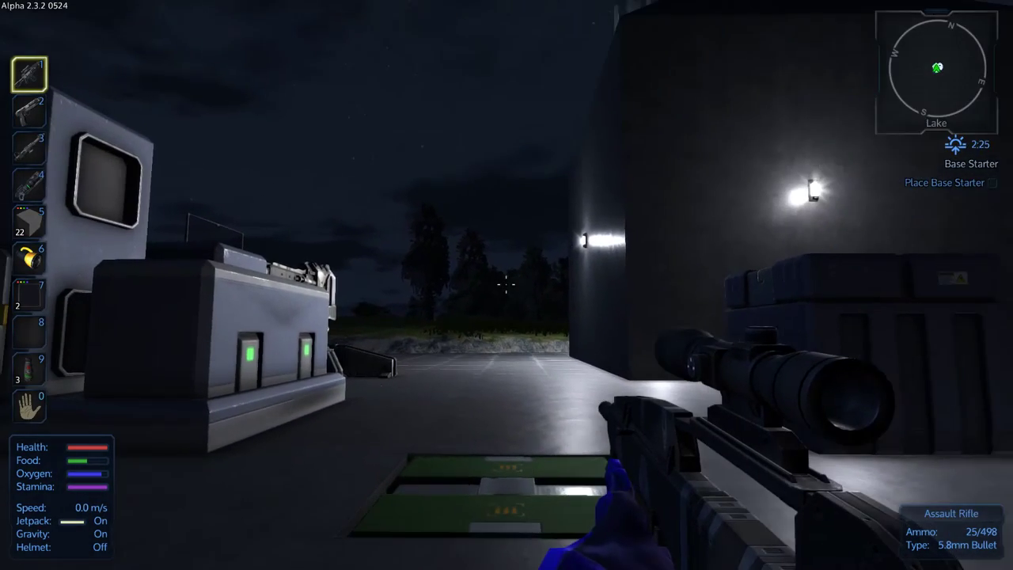
key("w")
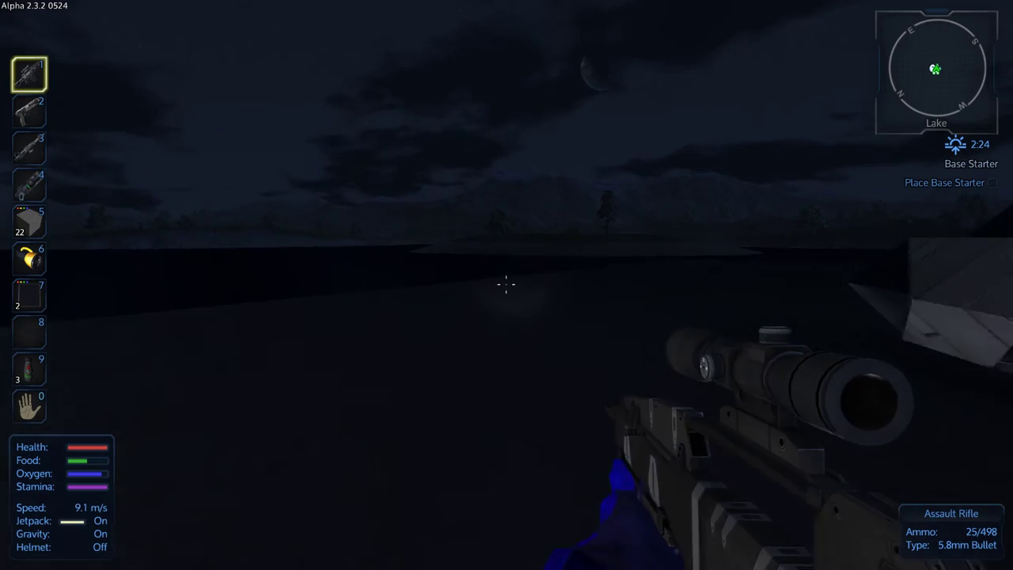
key("w")
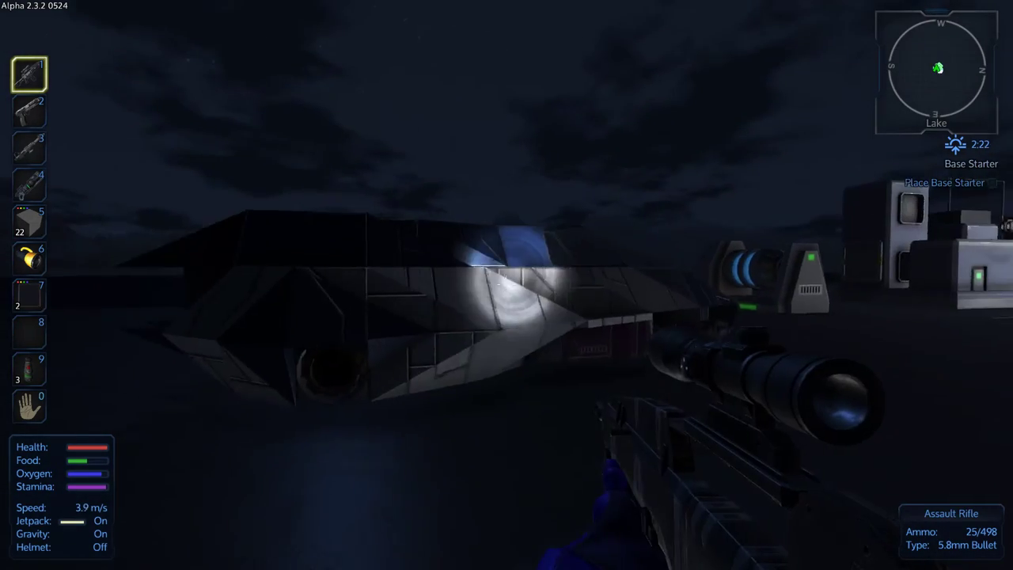
key("s")
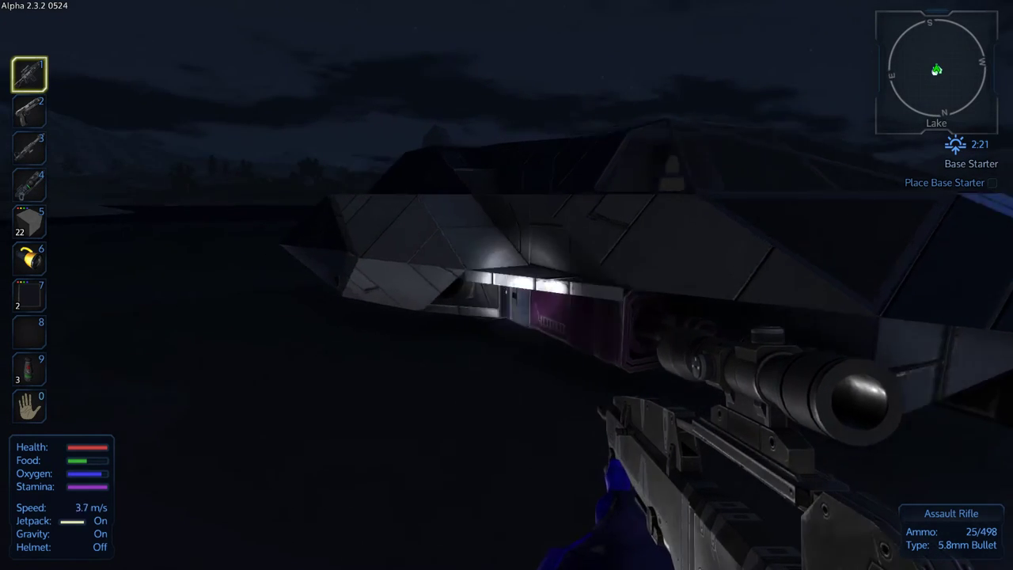
key("w")
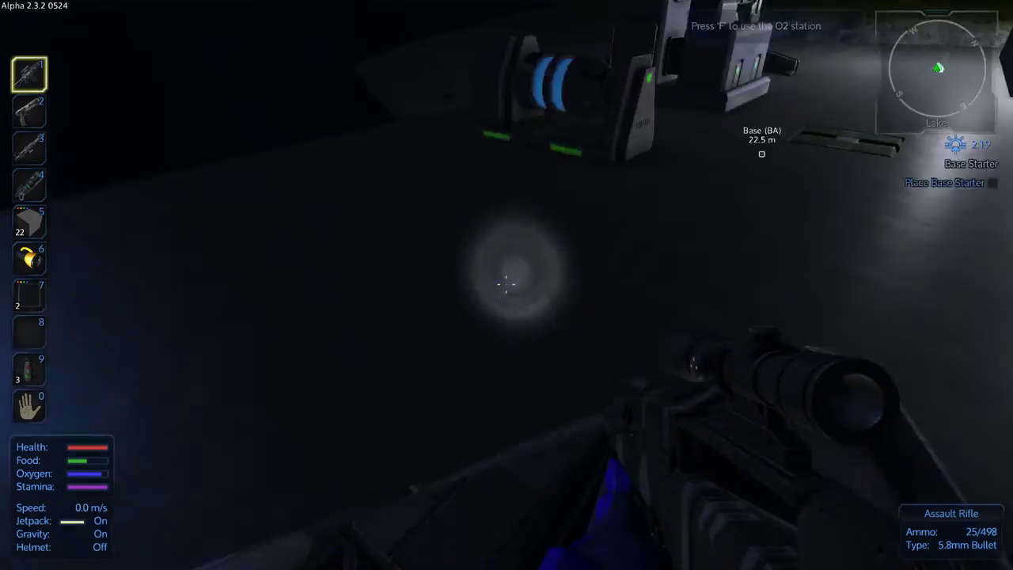
- Walk from the O2 station back among the lit buildings to the turret and cargo boxes
key("w")
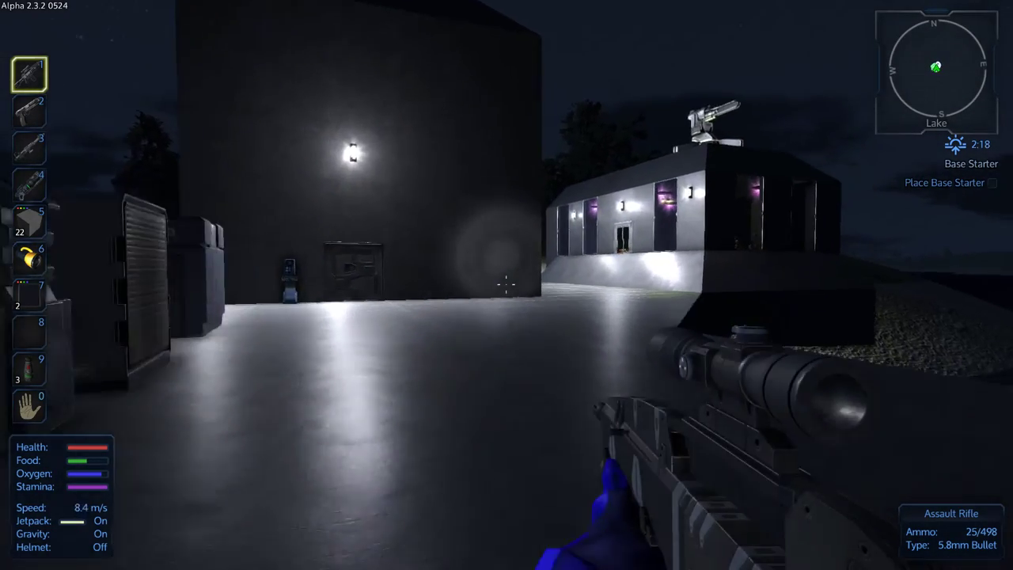
key("w")
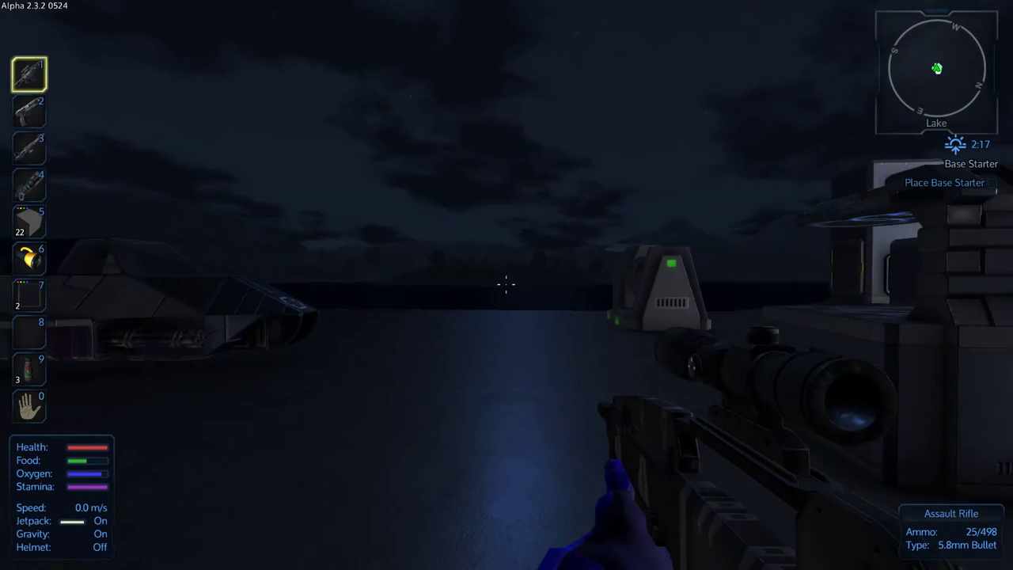
key("w")
key("w")
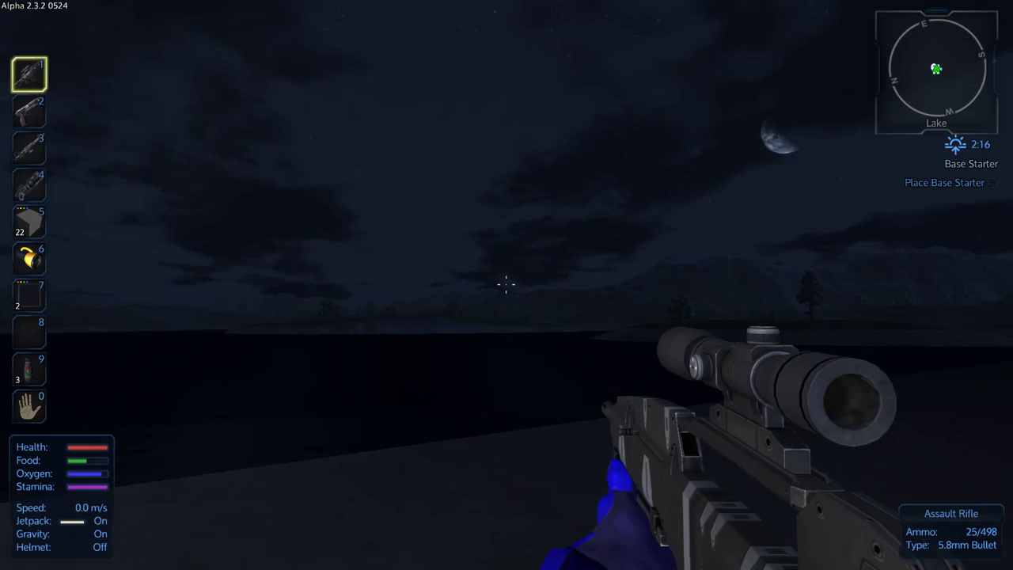
key("w")
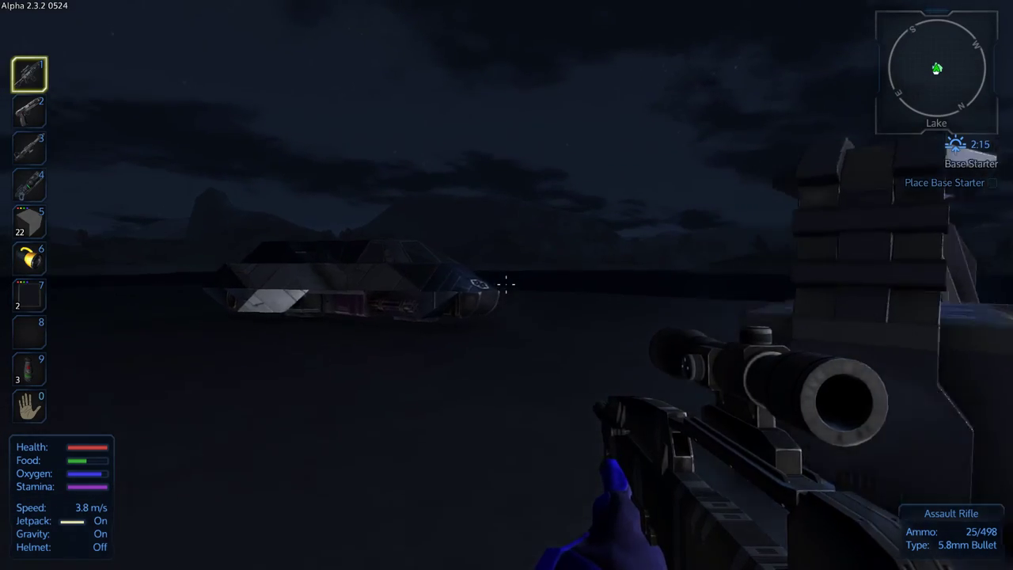
key("w")
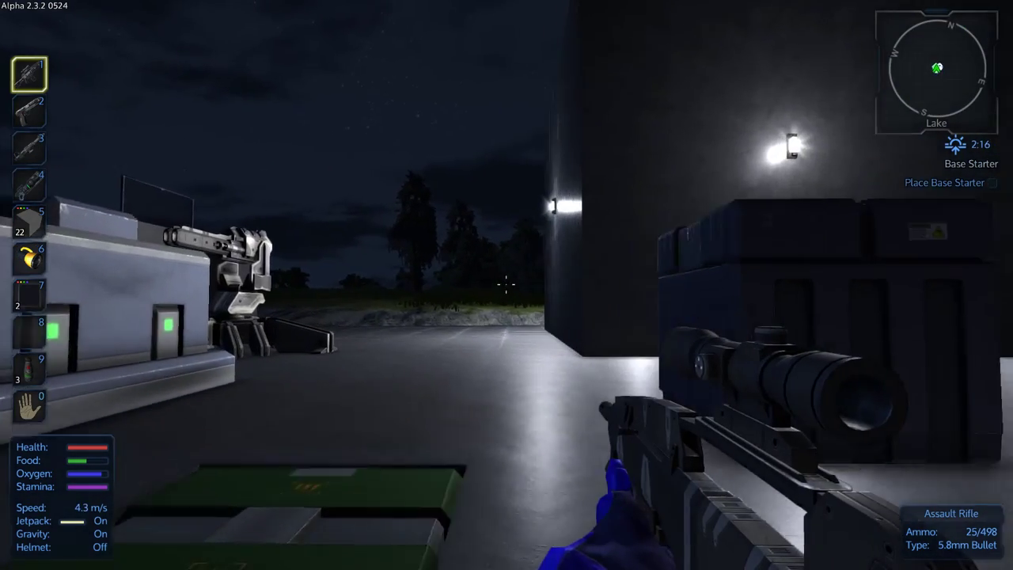